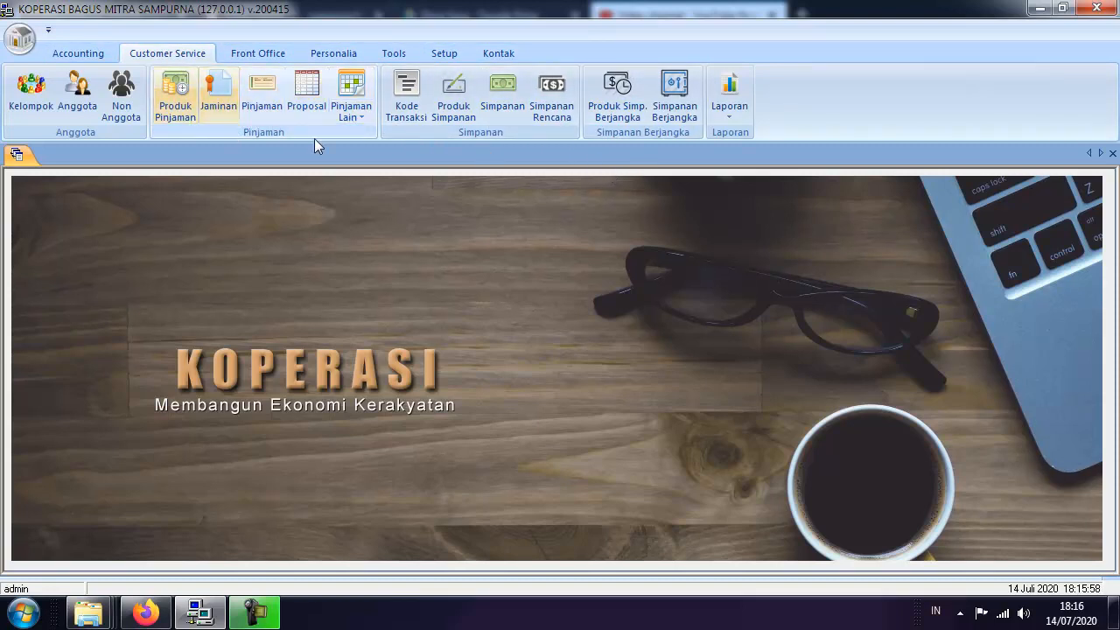
Step: Open the savings product list, view the edit form of Simpanan Pokok and close it without changes
{"action": "left_click", "coordinate": [462, 107]}
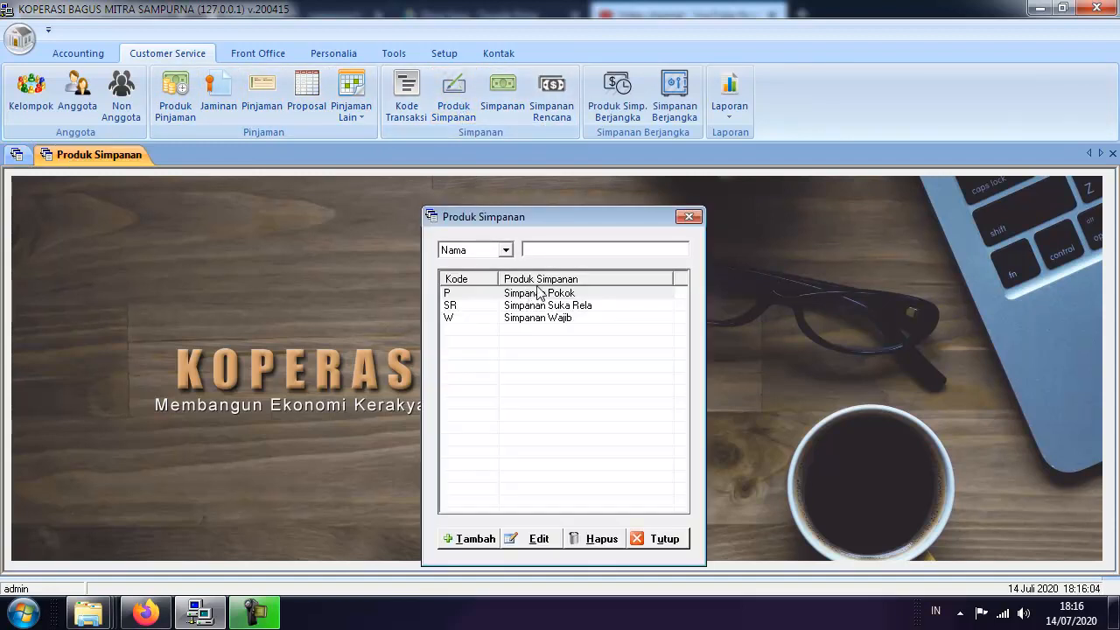
{"action": "left_click_drag", "start_coordinate": [557, 220], "coordinate": [487, 194]}
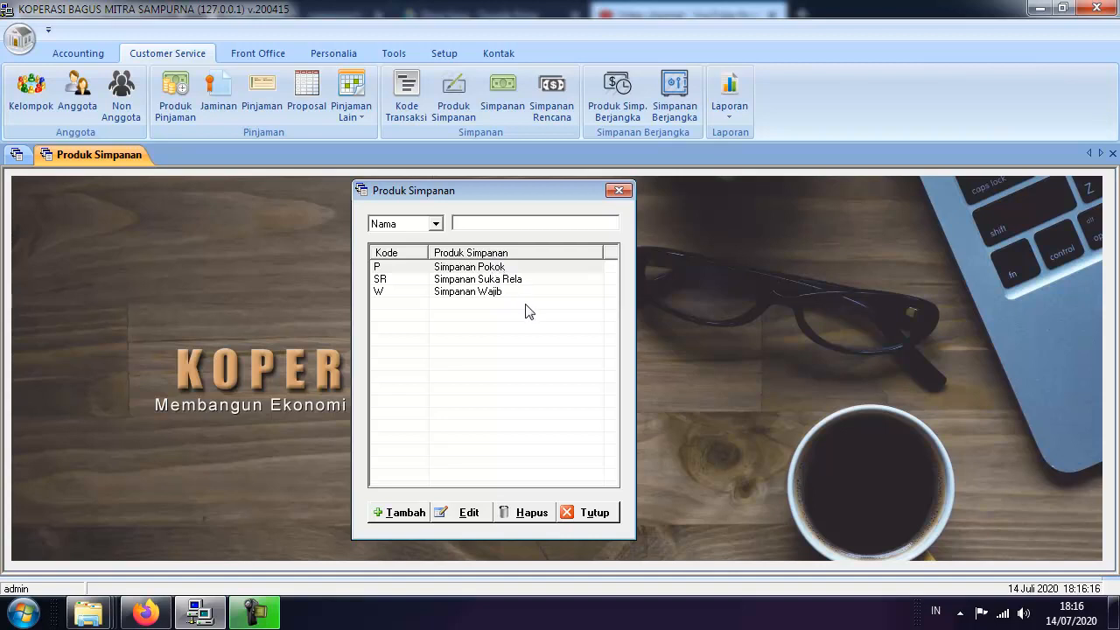
{"action": "left_click", "coordinate": [494, 267]}
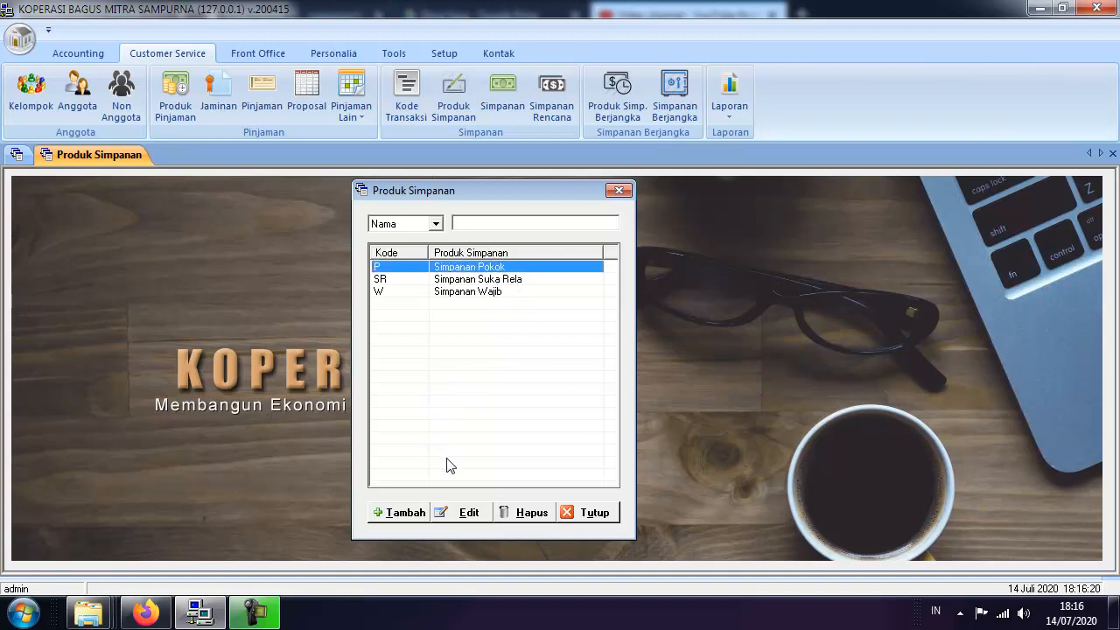
{"action": "left_click", "coordinate": [473, 512]}
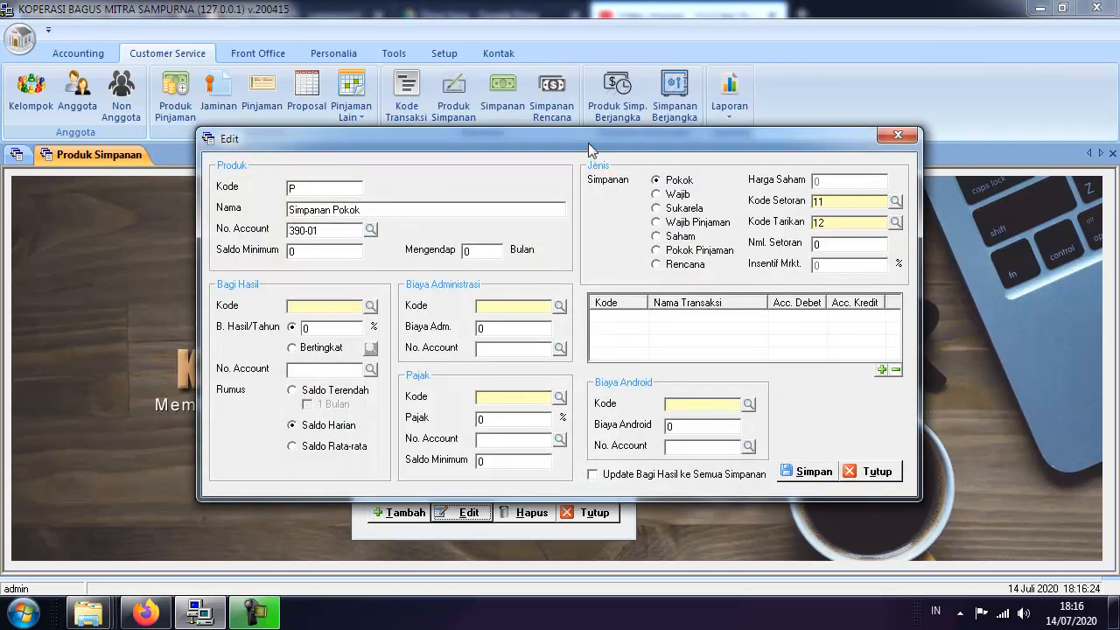
{"action": "left_click_drag", "start_coordinate": [589, 150], "coordinate": [541, 153]}
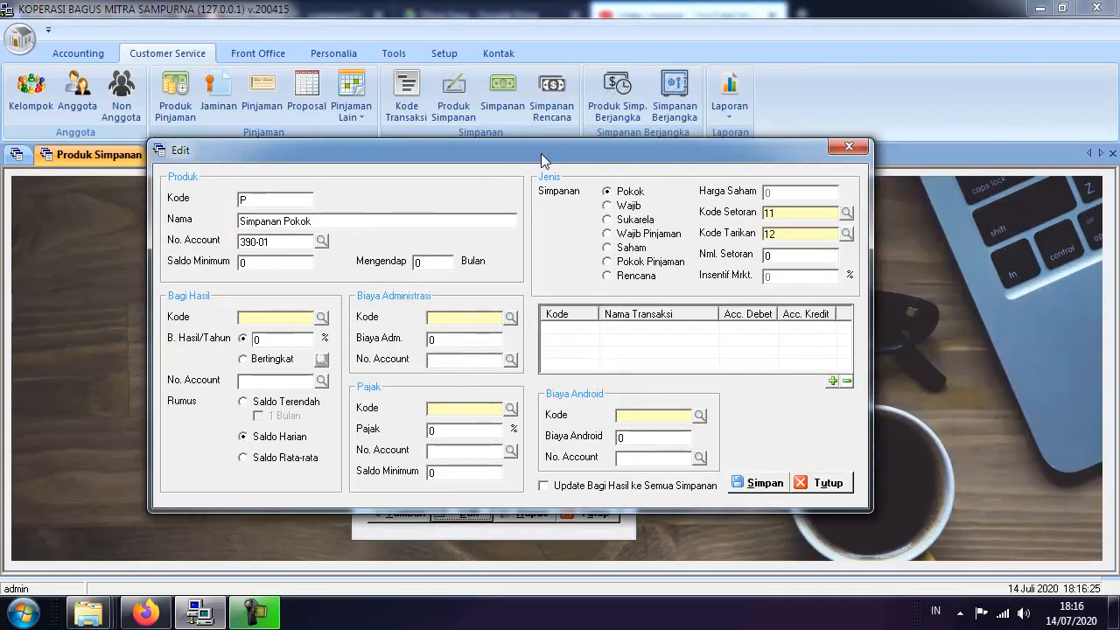
{"action": "left_click", "coordinate": [849, 146]}
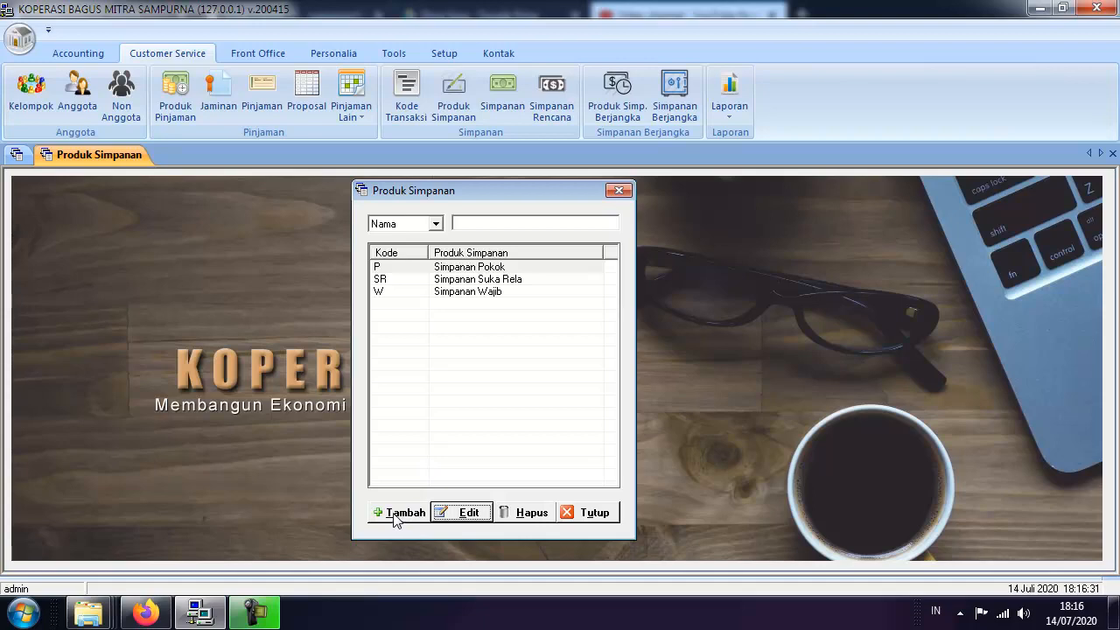
Step: Reopen the Simpanan Pokok product for editing and choose account 390-01 SIMPANAN POKOK as its product account
{"action": "left_click", "coordinate": [470, 270]}
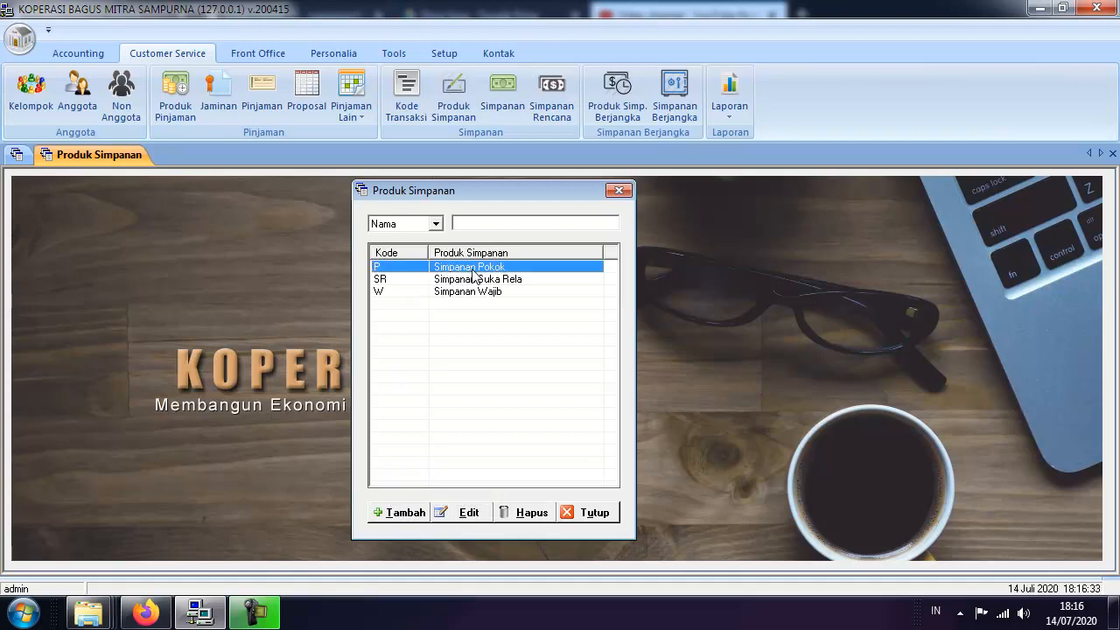
{"action": "left_click", "coordinate": [470, 518]}
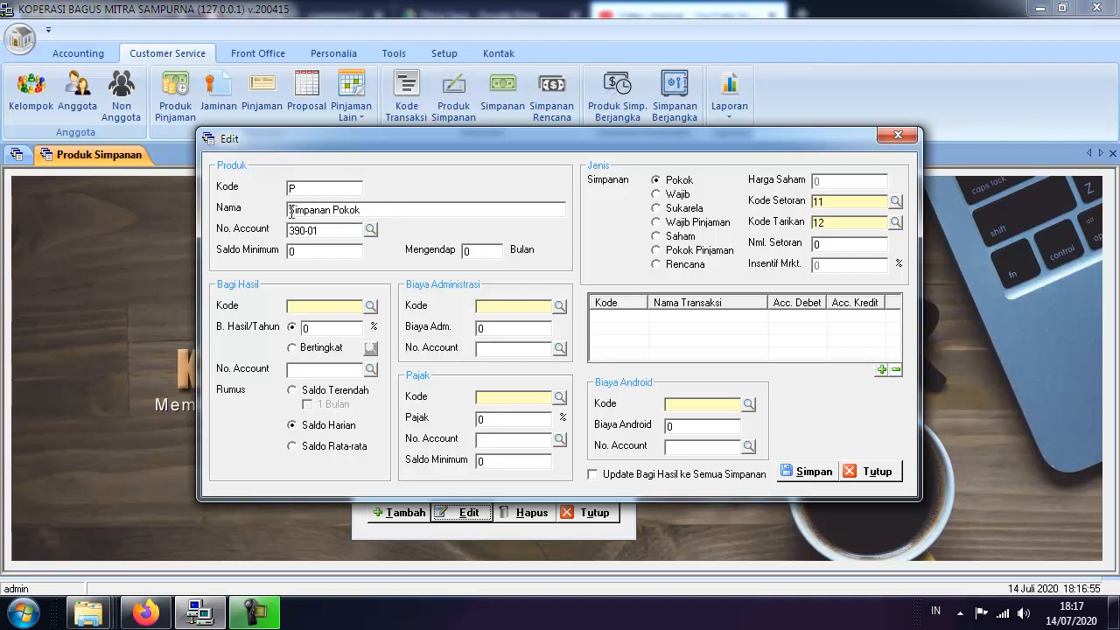
{"action": "left_click_drag", "start_coordinate": [291, 211], "coordinate": [382, 211]}
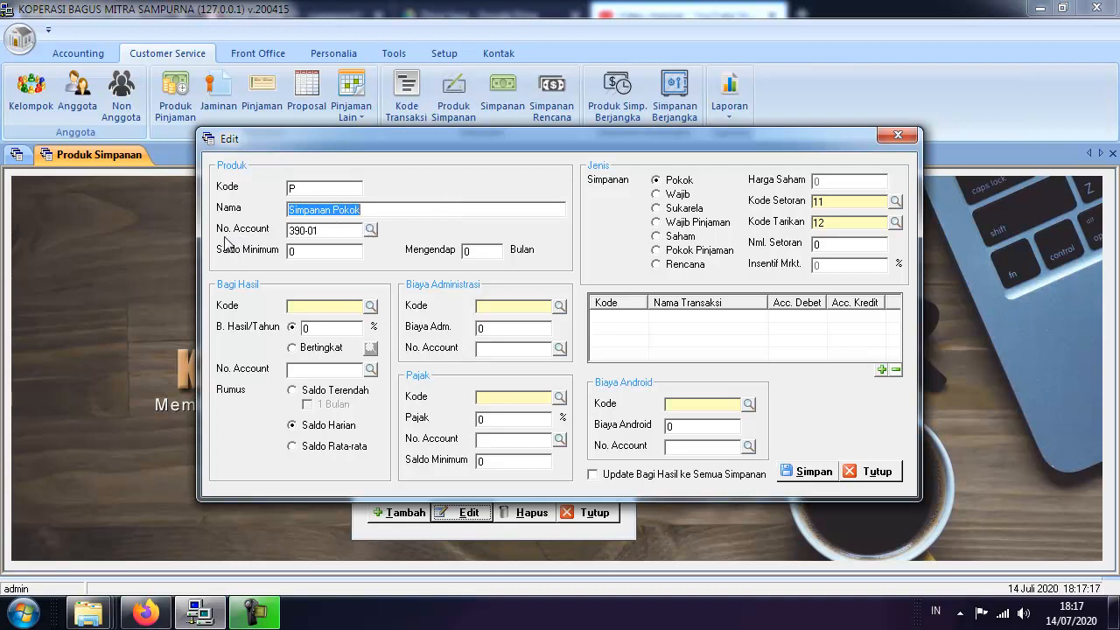
{"action": "left_click", "coordinate": [371, 231]}
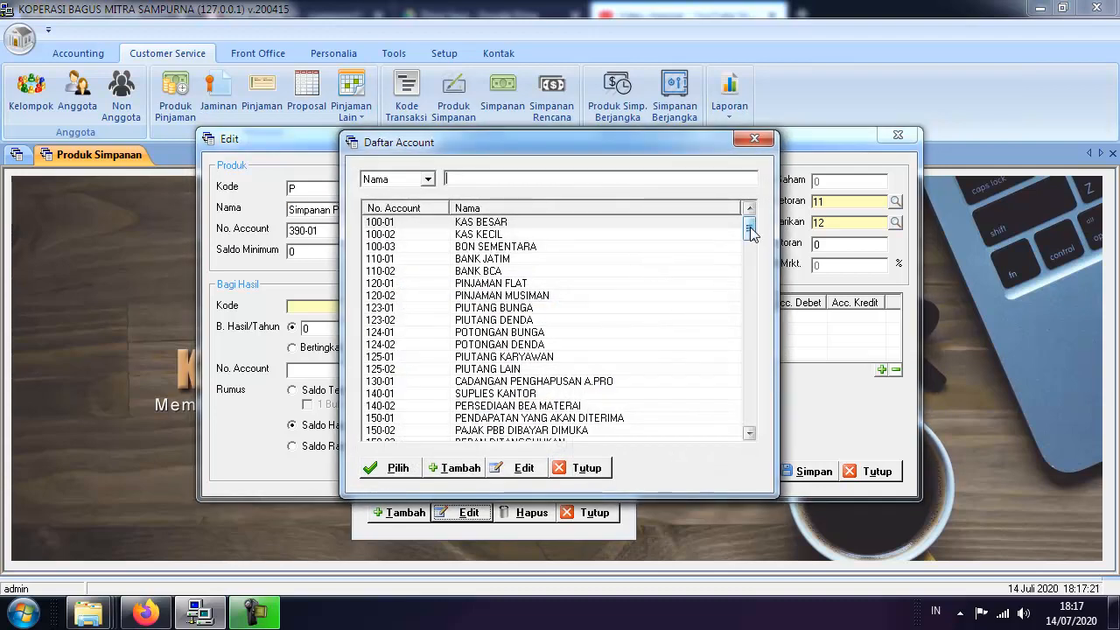
{"action": "left_click_drag", "start_coordinate": [750, 229], "coordinate": [758, 312]}
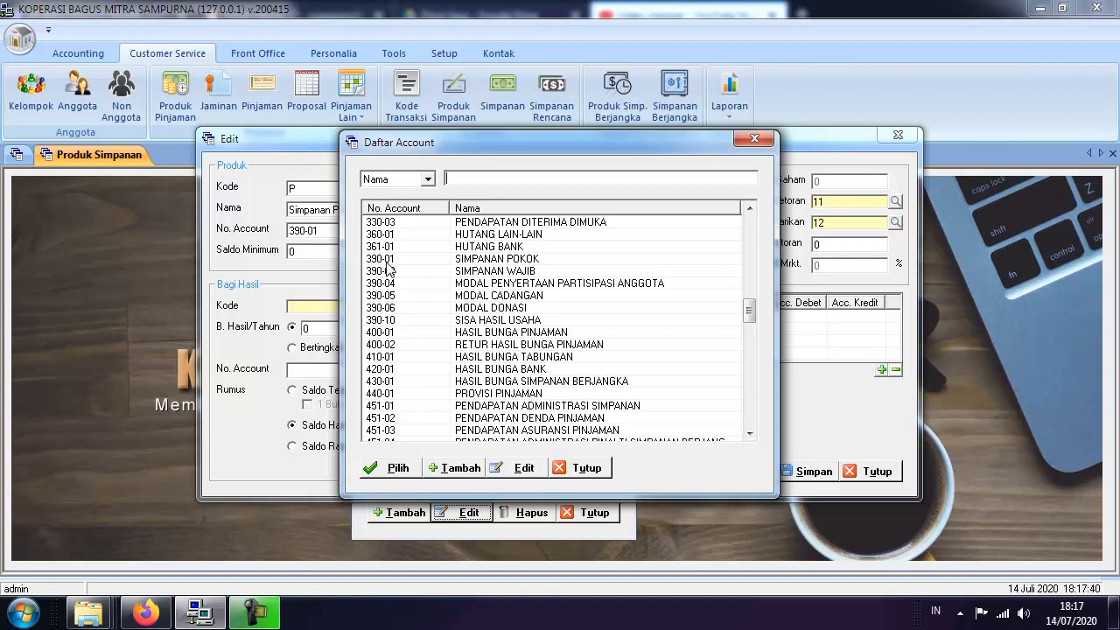
{"action": "left_click", "coordinate": [392, 260]}
{"action": "left_click", "coordinate": [398, 468]}
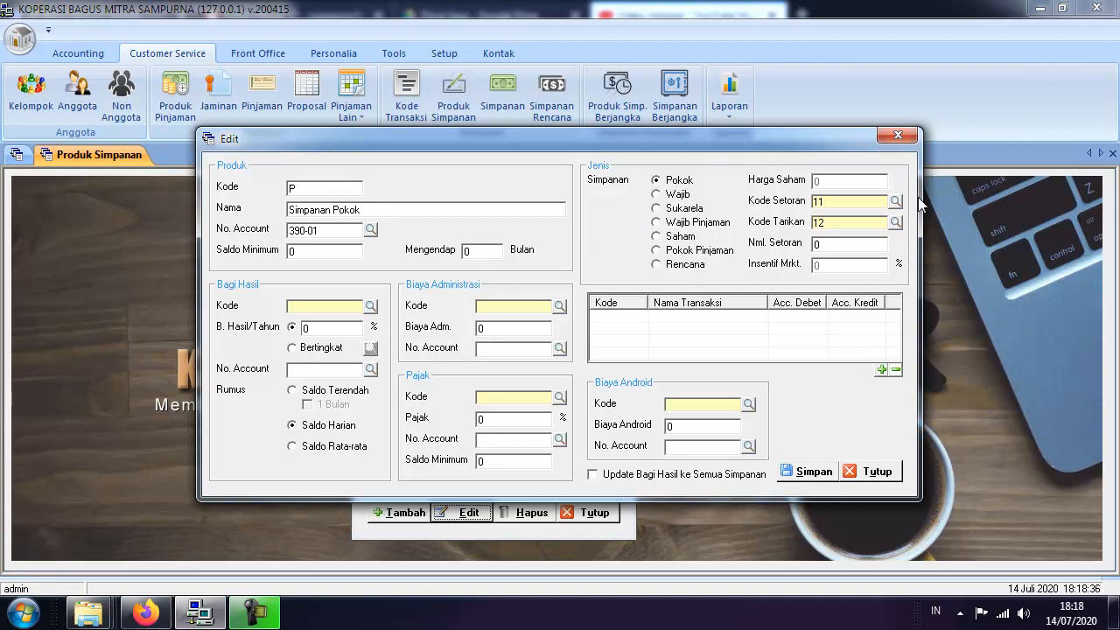
Step: Look through the transaction codes offered for the Bagi Hasil code, then close the Simpanan Pokok form without saving
{"action": "left_click", "coordinate": [657, 182]}
{"action": "left_click", "coordinate": [371, 306]}
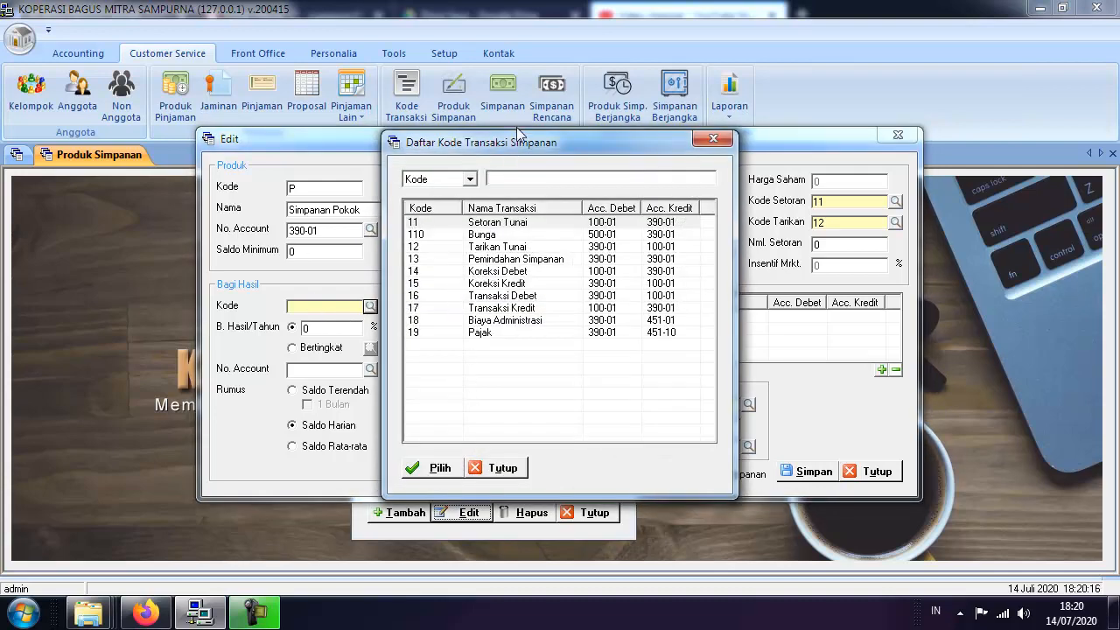
{"action": "left_click_drag", "start_coordinate": [559, 149], "coordinate": [652, 179]}
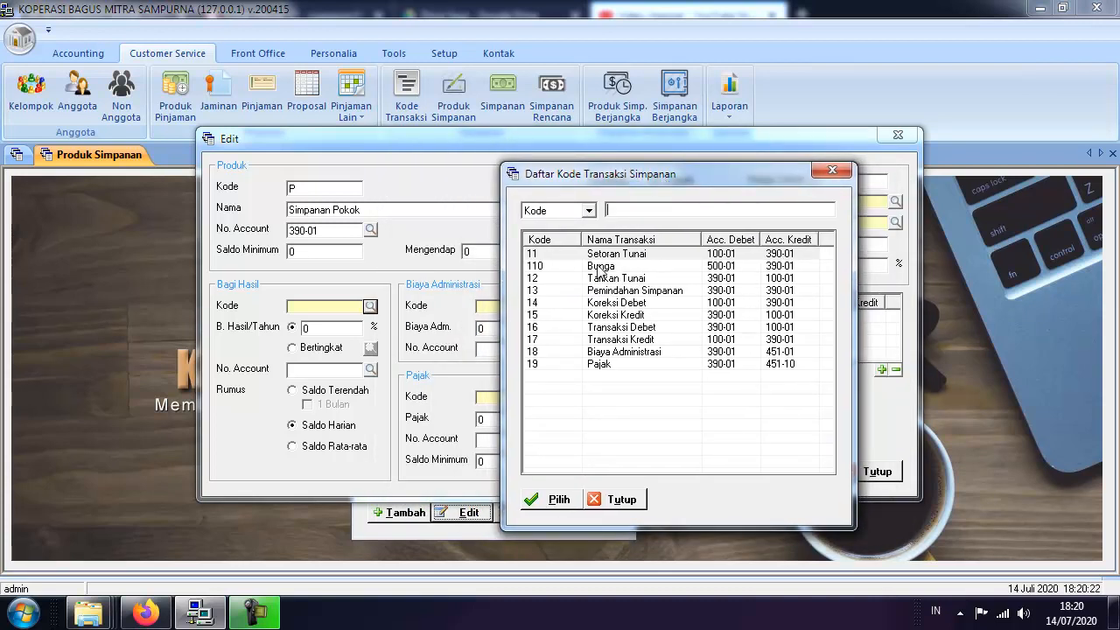
{"action": "left_click", "coordinate": [599, 266]}
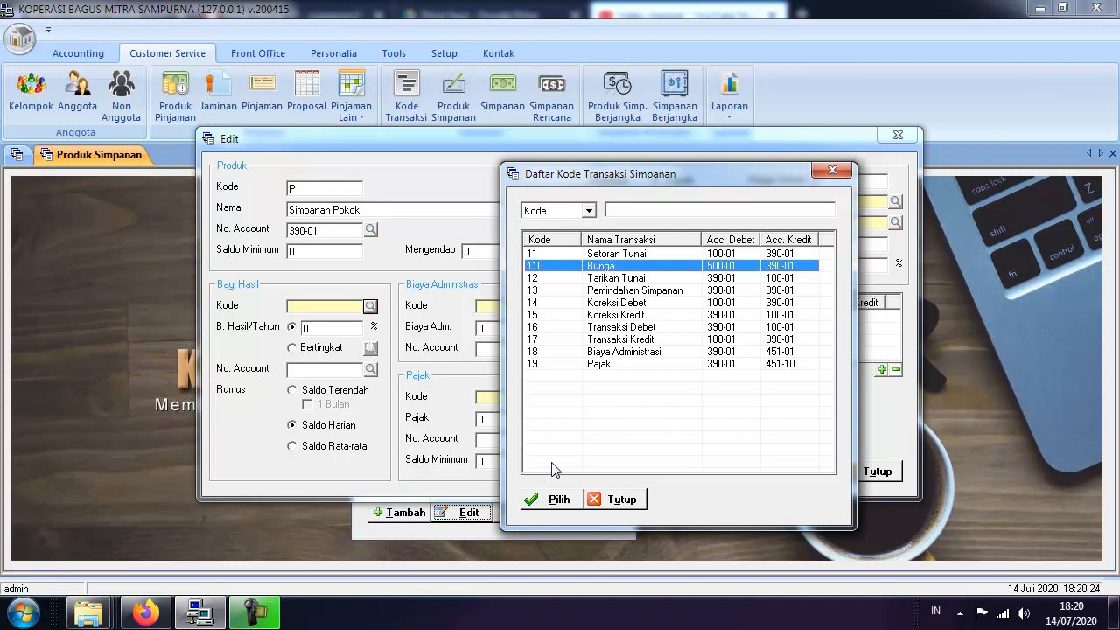
{"action": "left_click", "coordinate": [634, 498]}
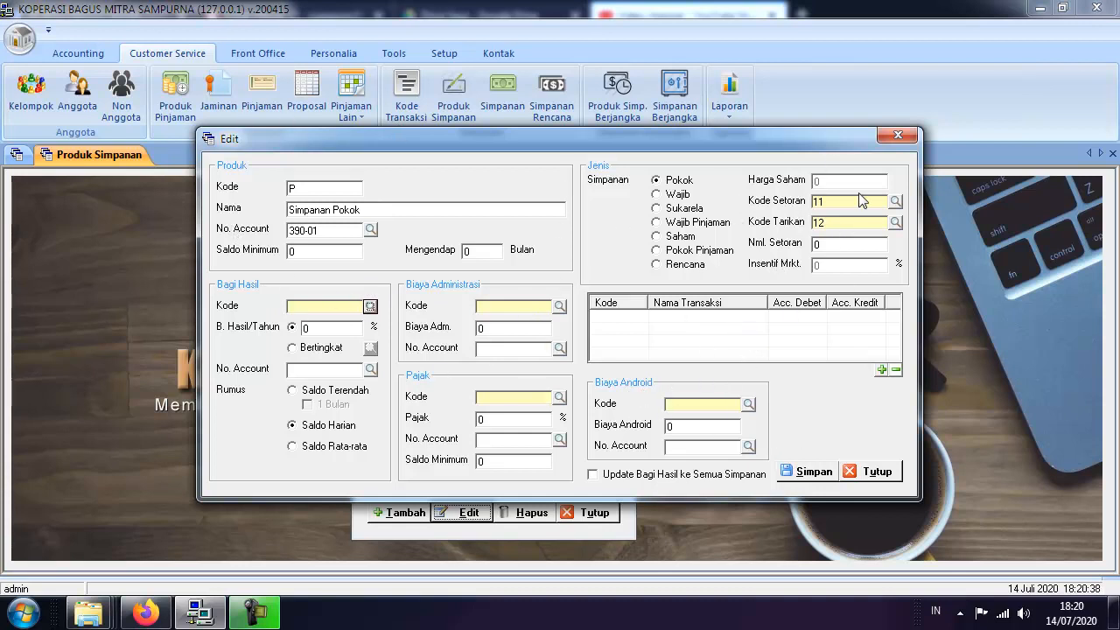
{"action": "left_click", "coordinate": [898, 134]}
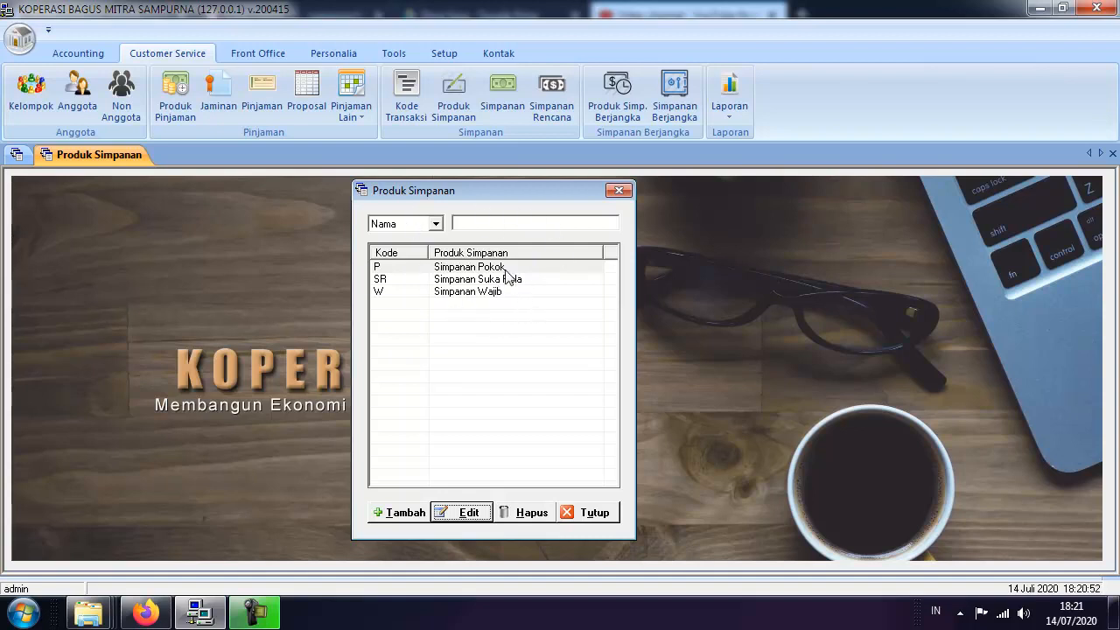
Step: Review the products Simpanan Pokok, Simpanan Suka Rela and Simpanan Wajib in the list, then close the list
{"action": "left_click", "coordinate": [461, 268]}
{"action": "left_click", "coordinate": [467, 279]}
{"action": "left_click", "coordinate": [470, 292]}
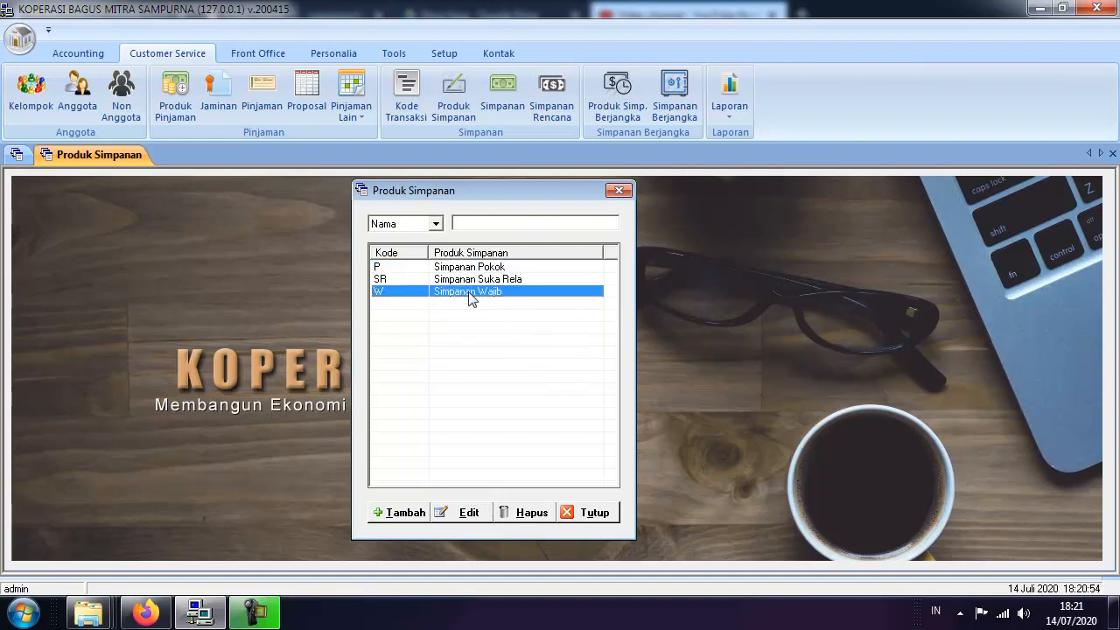
{"action": "left_click", "coordinate": [469, 268]}
{"action": "left_click", "coordinate": [473, 280]}
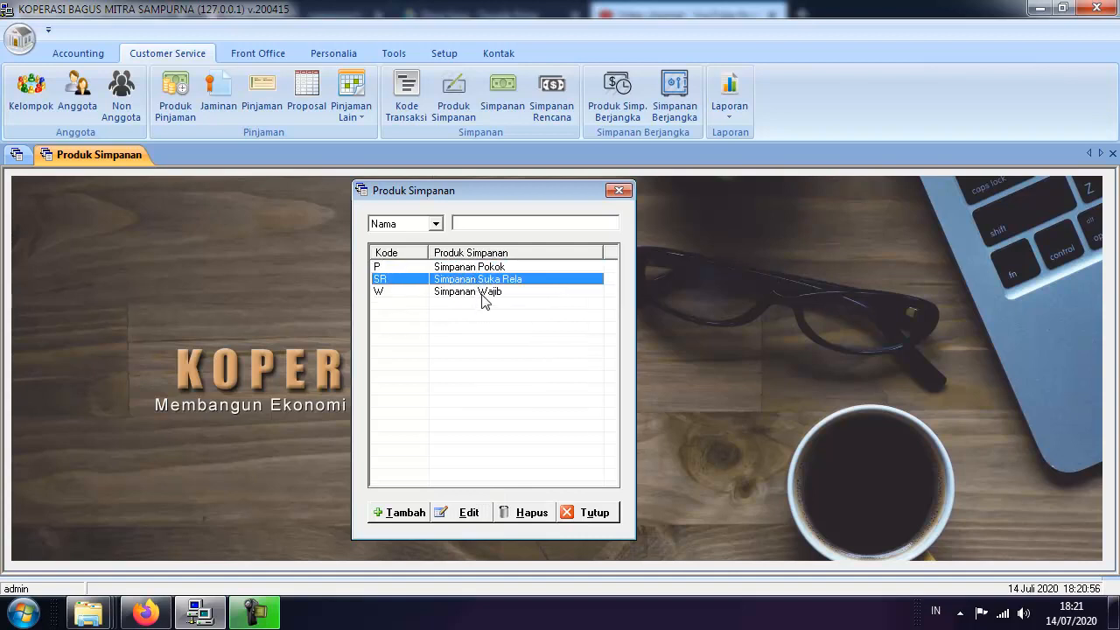
{"action": "left_click", "coordinate": [486, 294]}
{"action": "left_click", "coordinate": [499, 267]}
{"action": "left_click", "coordinate": [501, 280]}
{"action": "left_click", "coordinate": [495, 294]}
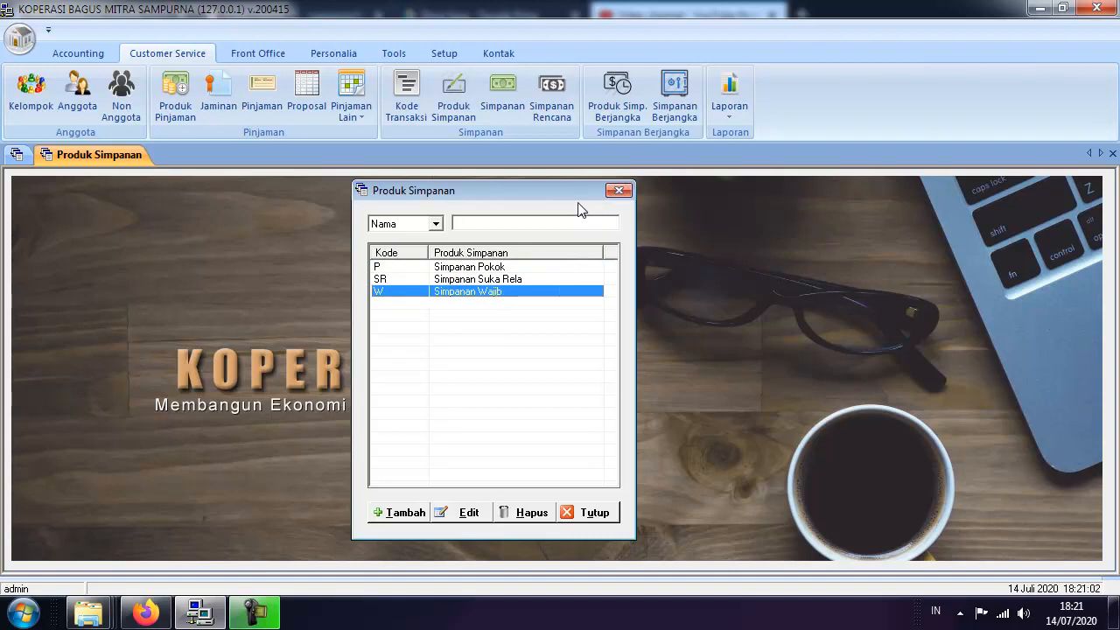
{"action": "left_click", "coordinate": [619, 191]}
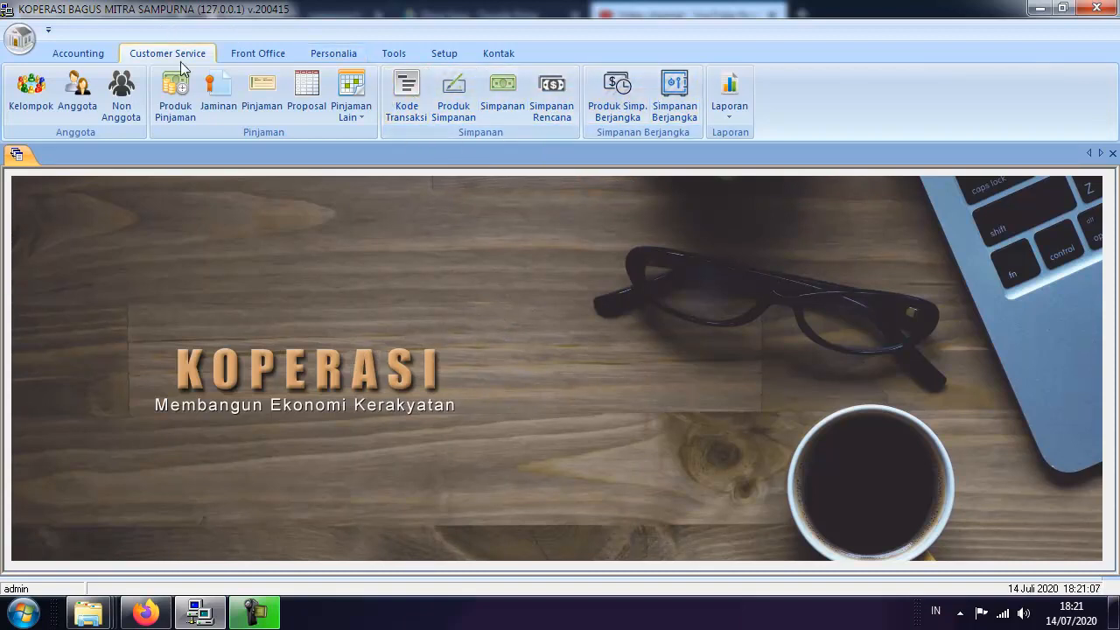
Step: Open the savings transaction code list and examine its codes, debit and credit accounts and type marks
{"action": "left_click", "coordinate": [406, 87]}
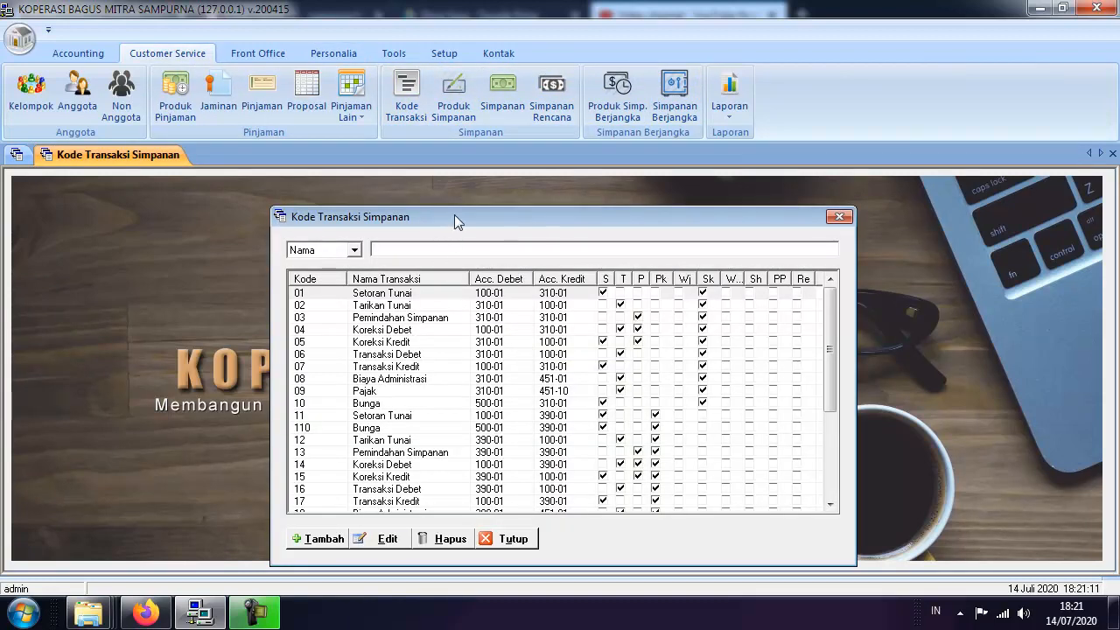
{"action": "left_click_drag", "start_coordinate": [454, 222], "coordinate": [341, 194]}
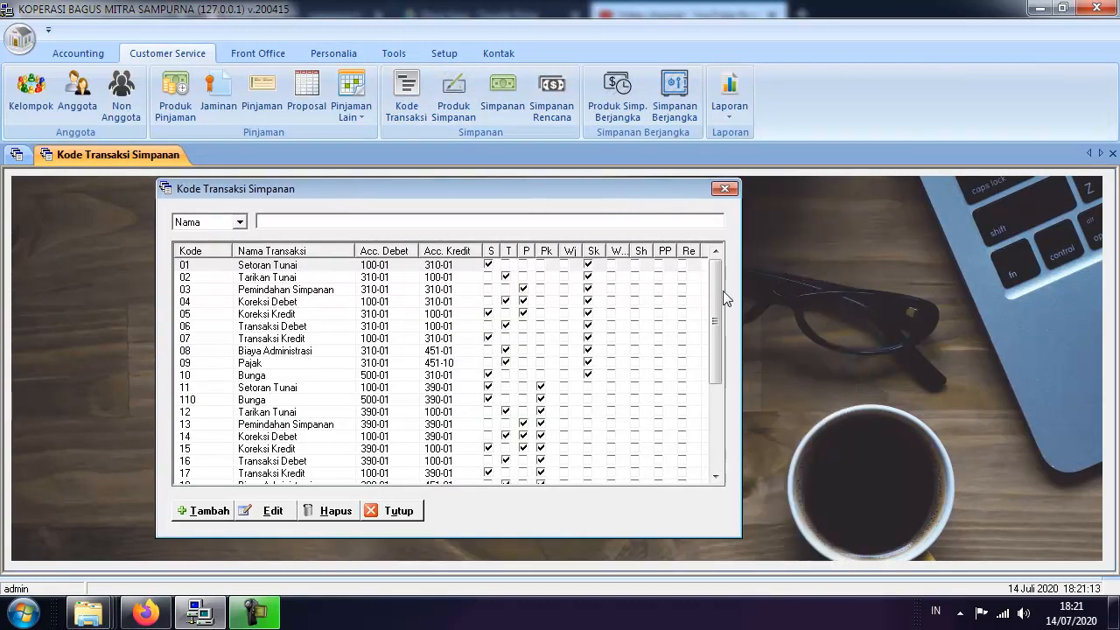
{"action": "mouse_move", "coordinate": [723, 290]}
{"action": "left_mouse_down"}
{"action": "mouse_move", "coordinate": [718, 430]}
{"action": "mouse_move", "coordinate": [719, 285]}
{"action": "left_mouse_up"}
{"action": "left_click", "coordinate": [291, 268]}
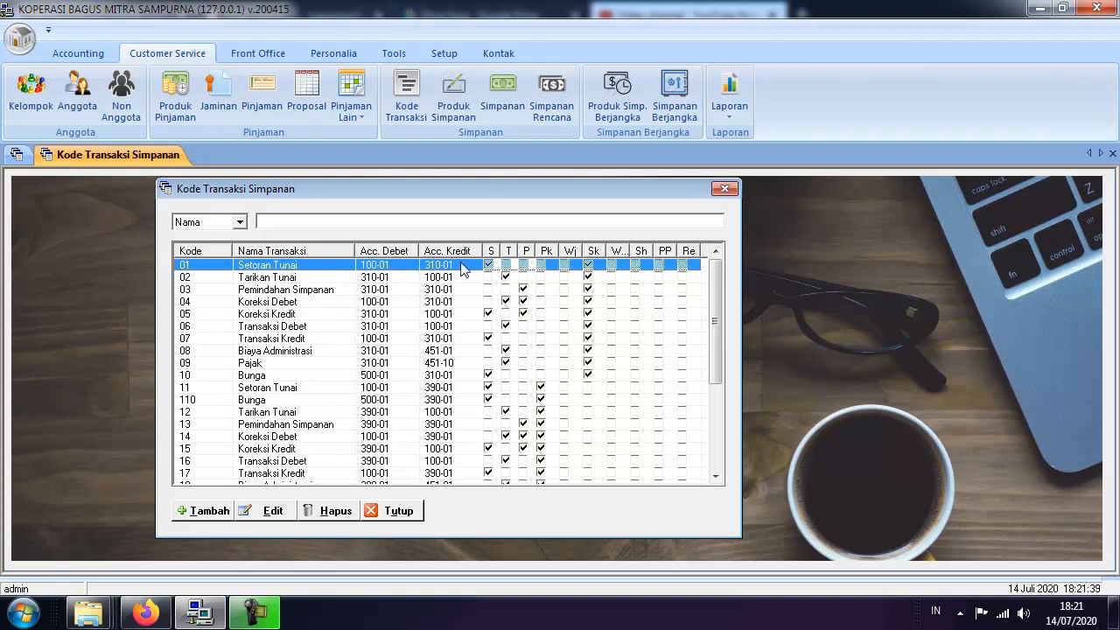
{"action": "left_click", "coordinate": [286, 291]}
{"action": "left_click", "coordinate": [282, 331]}
{"action": "scroll", "coordinate": [302, 359], "scroll_direction": "down", "scroll_amount": 4}
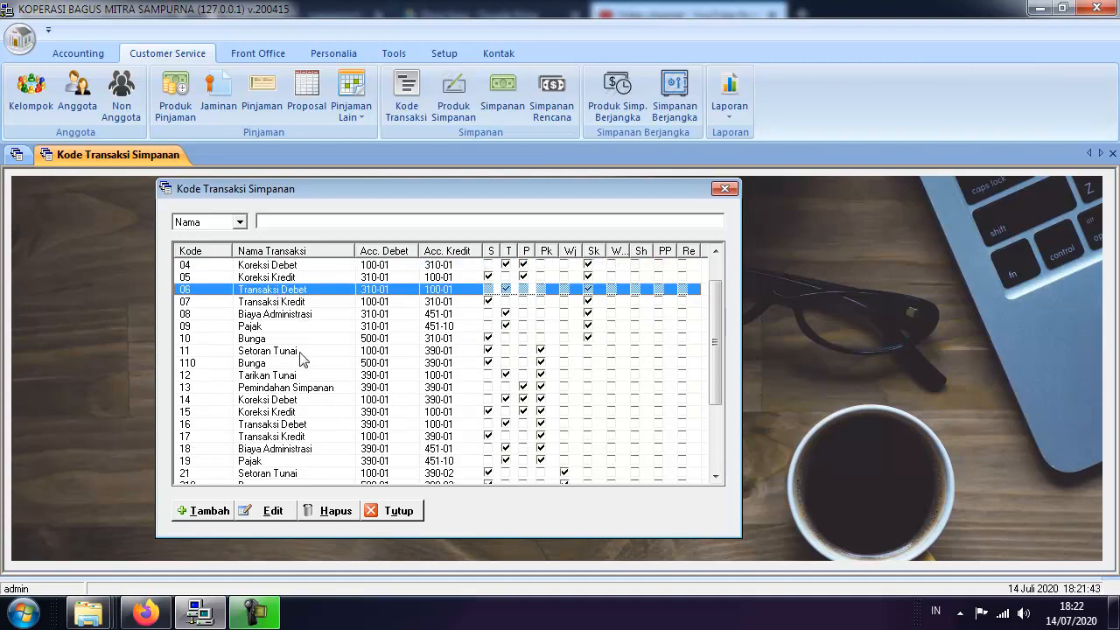
{"action": "scroll", "coordinate": [276, 390], "scroll_direction": "up", "scroll_amount": 3}
{"action": "scroll", "coordinate": [275, 394], "scroll_direction": "down", "scroll_amount": 3}
{"action": "left_click", "coordinate": [208, 511]}
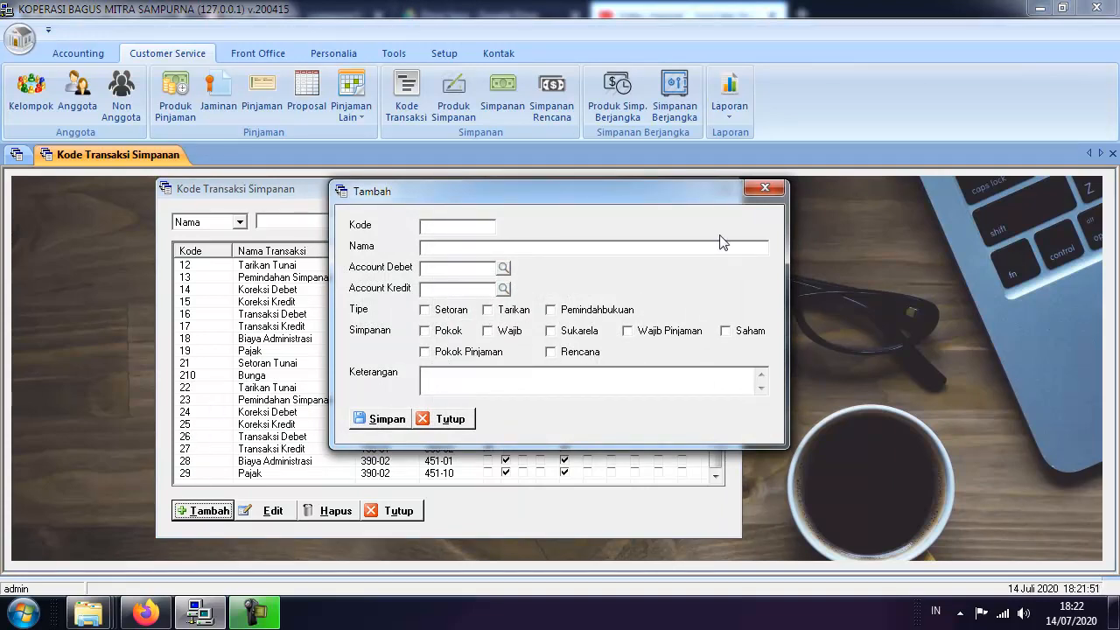
{"action": "left_click", "coordinate": [765, 187]}
{"action": "left_click_drag", "start_coordinate": [714, 366], "coordinate": [717, 454]}
Step: Add a transaction code 30 named "Setoran Simpanan Pokok" with 100-01 KAS BESAR as its debit account
{"action": "left_click", "coordinate": [201, 511]}
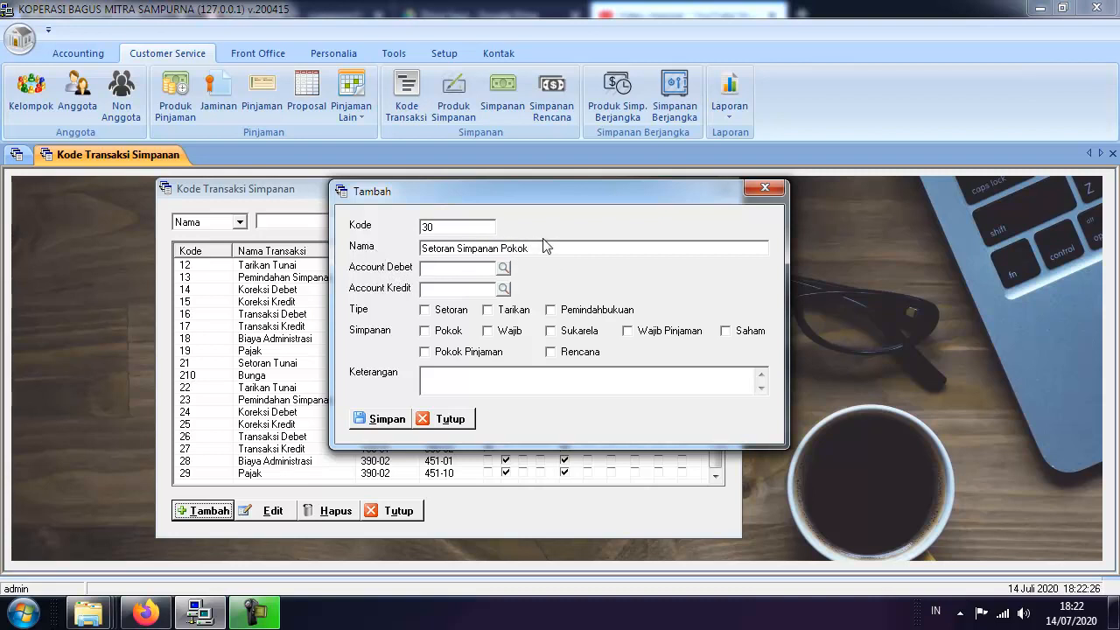
{"action": "left_click", "coordinate": [503, 269]}
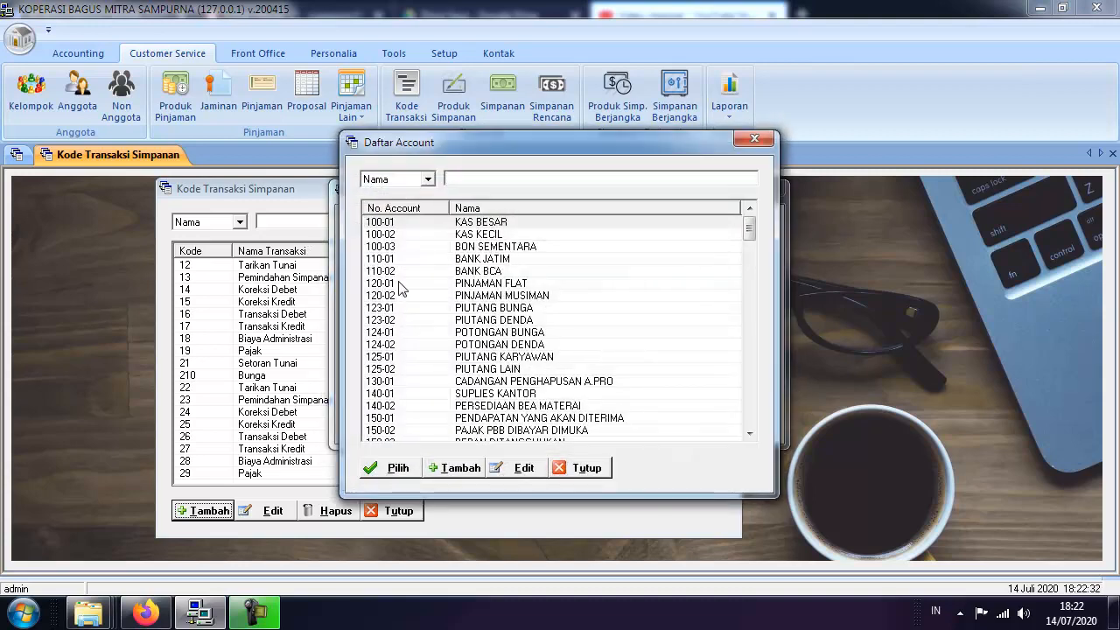
{"action": "left_click", "coordinate": [496, 223]}
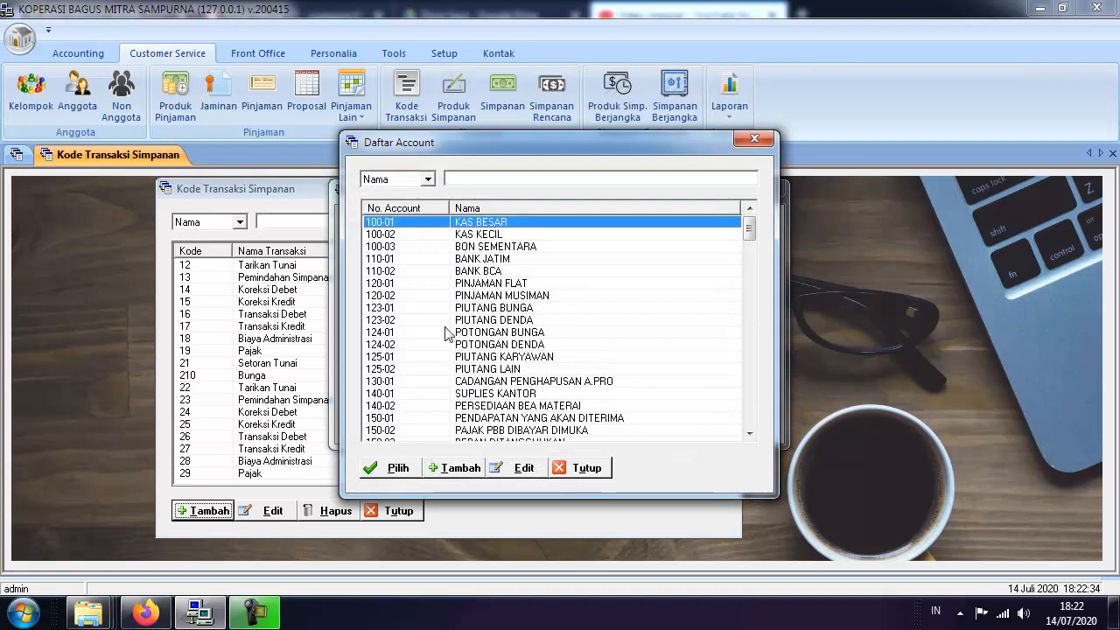
{"action": "left_click", "coordinate": [399, 466]}
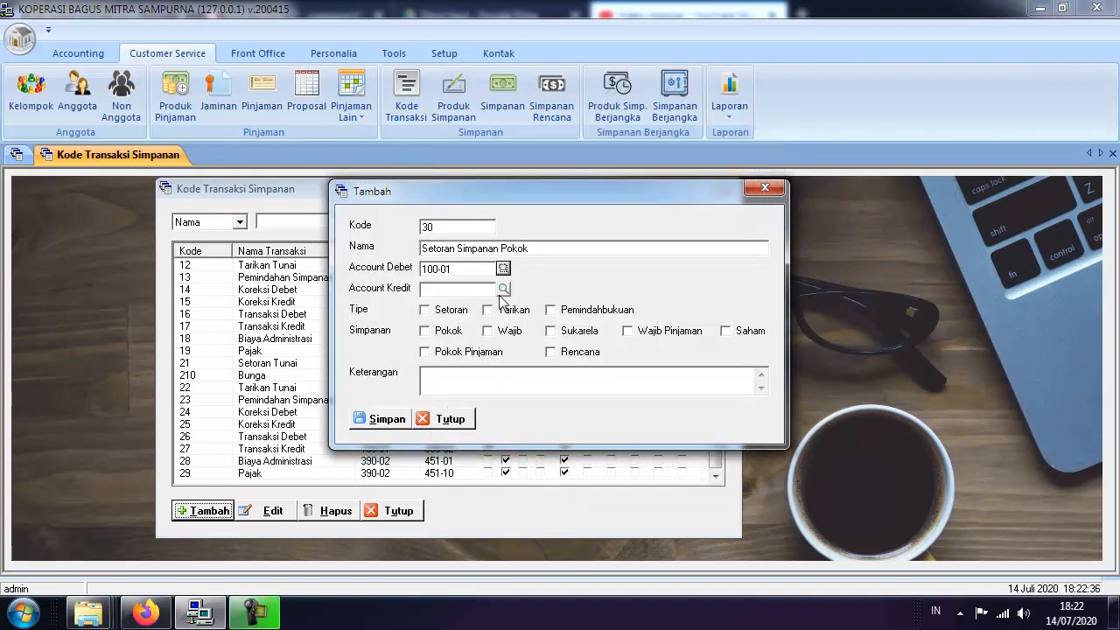
Step: Set the credit account of the new transaction code to 390-01 SIMPANAN POKOK
{"action": "left_click", "coordinate": [504, 289]}
{"action": "left_click_drag", "start_coordinate": [750, 228], "coordinate": [755, 305]}
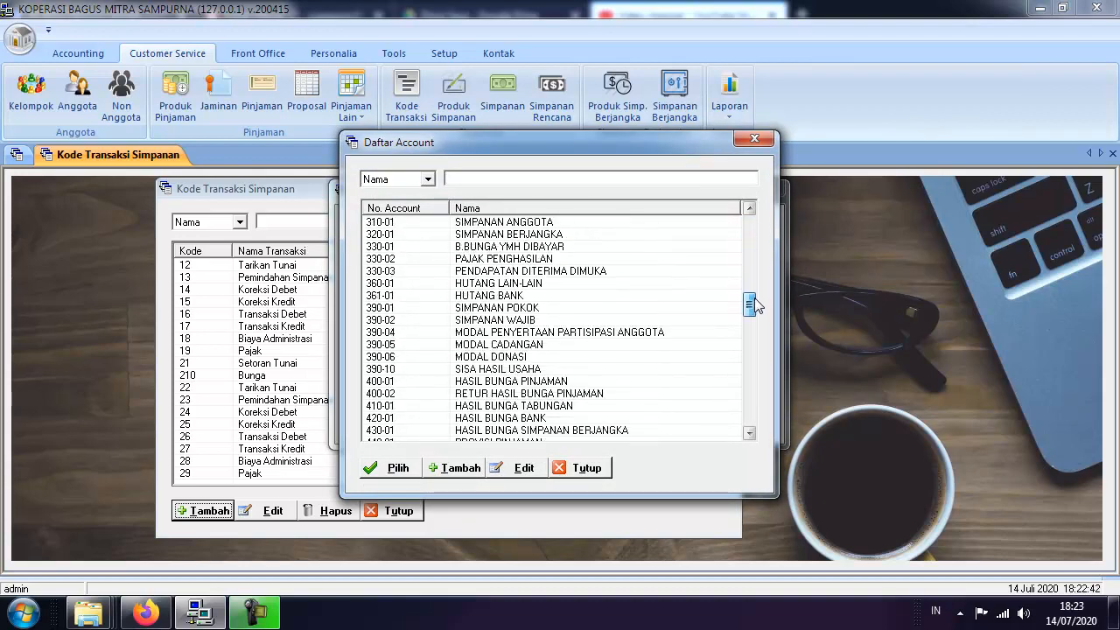
{"action": "left_click", "coordinate": [535, 308]}
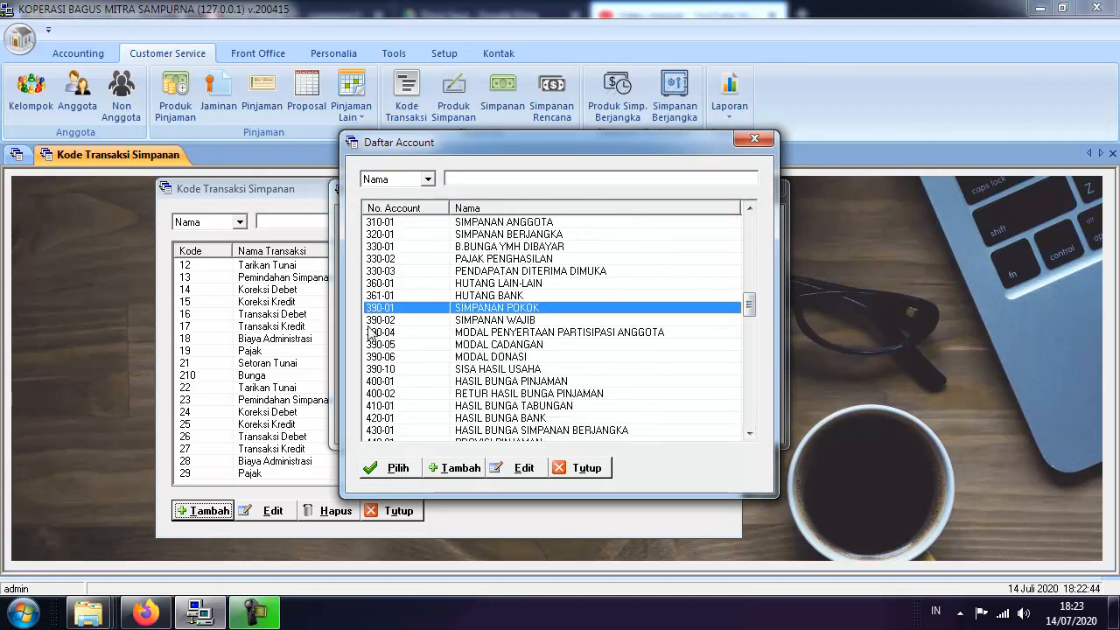
{"action": "left_click", "coordinate": [405, 467]}
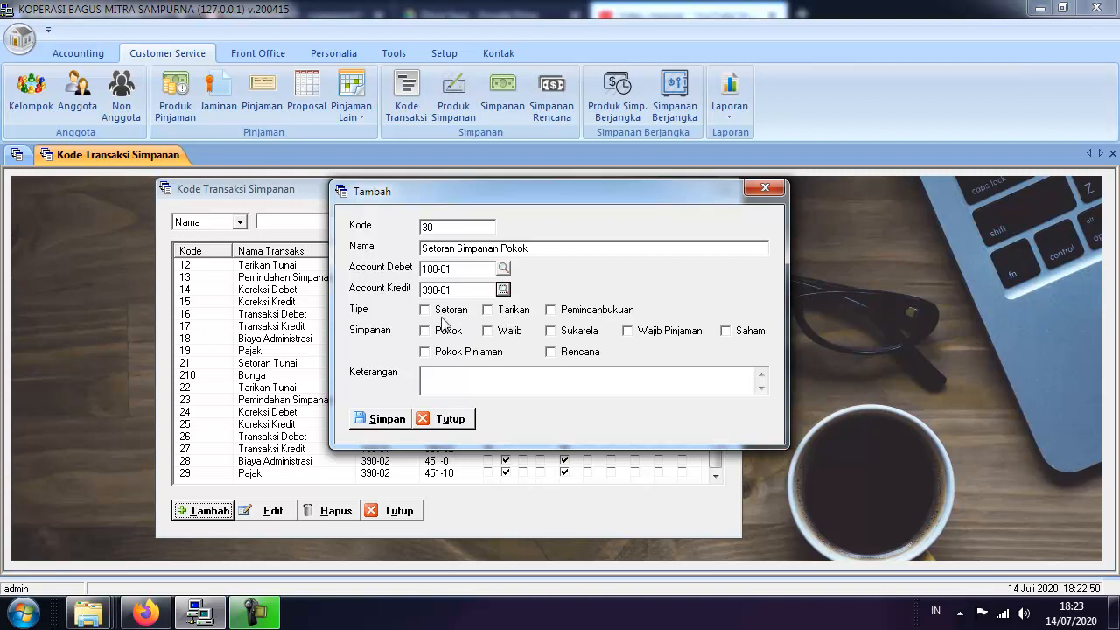
Step: Mark the code as type Setoran for Pokok savings, enter the description "Setoran Simpanan Pokok" and save it
{"action": "left_click", "coordinate": [425, 312]}
{"action": "left_click", "coordinate": [426, 331]}
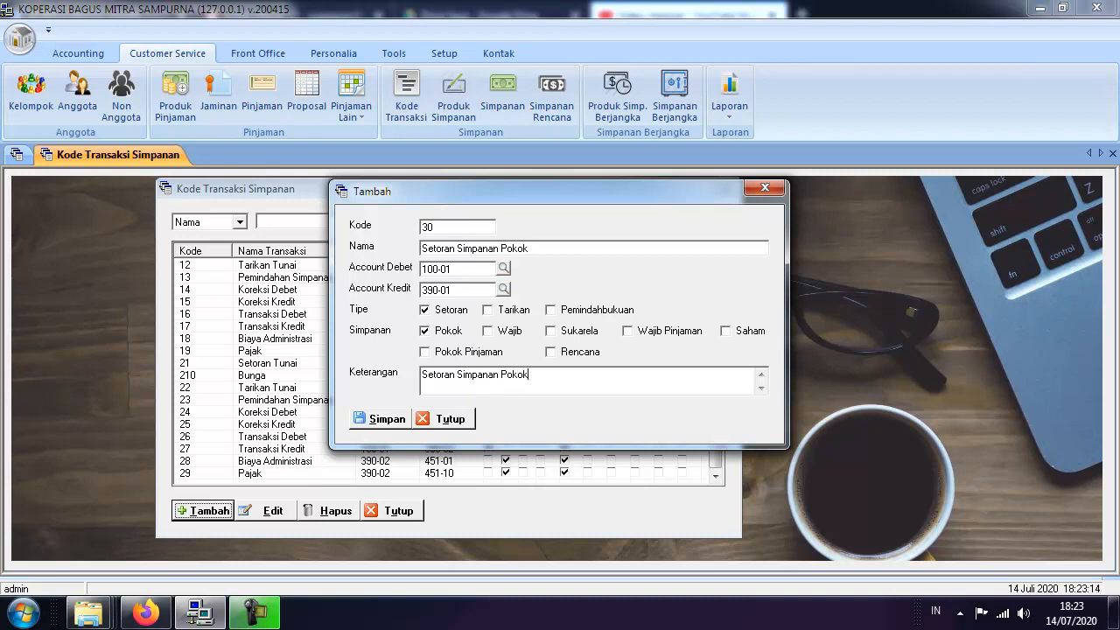
{"action": "left_click", "coordinate": [385, 420]}
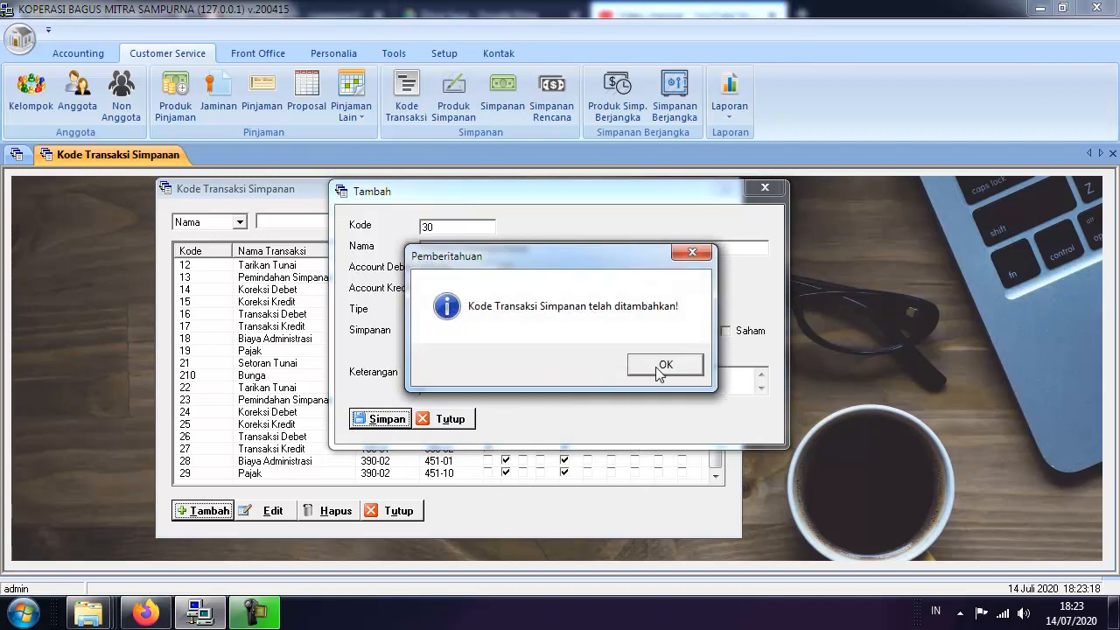
Step: Dismiss the save notice and check the new code 30 at the end of the transaction code list
{"action": "left_click", "coordinate": [655, 367]}
{"action": "scroll", "coordinate": [719, 344], "scroll_direction": "down", "scroll_amount": 4}
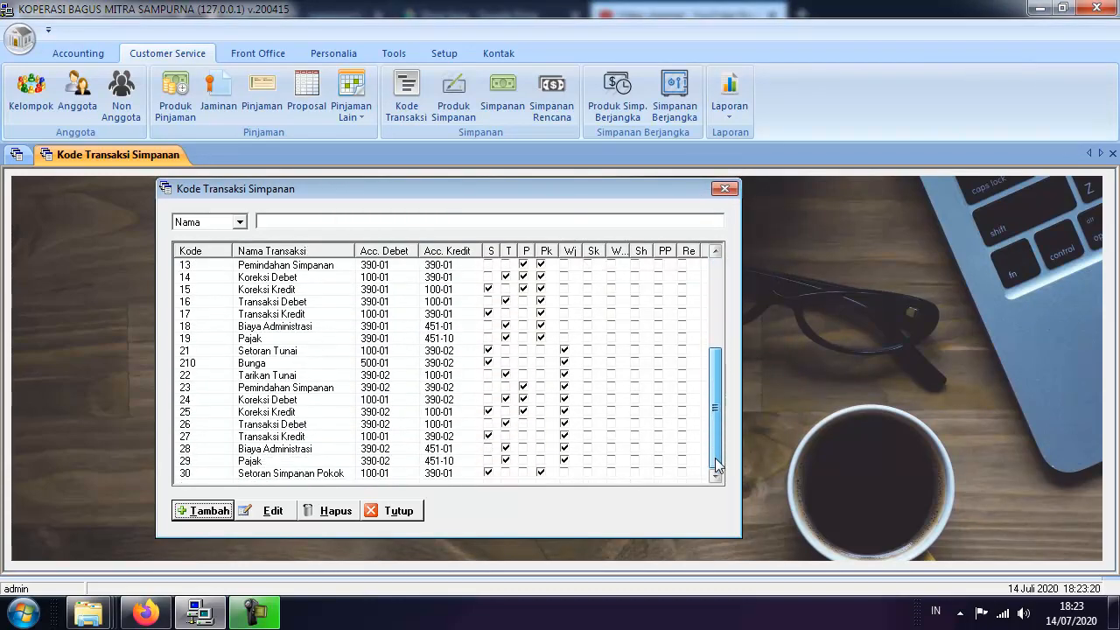
{"action": "left_click", "coordinate": [272, 474]}
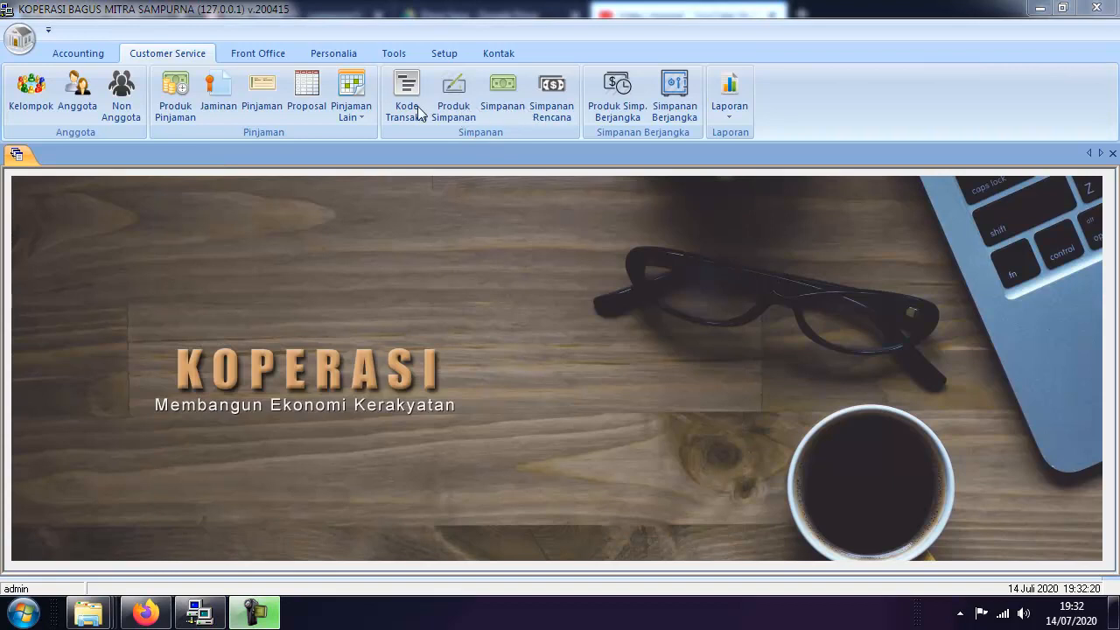
Step: Reopen the savings transaction code list and examine the deposit, withdrawal, administration fee, tax and interest codes, plus code 30
{"action": "left_click", "coordinate": [407, 103]}
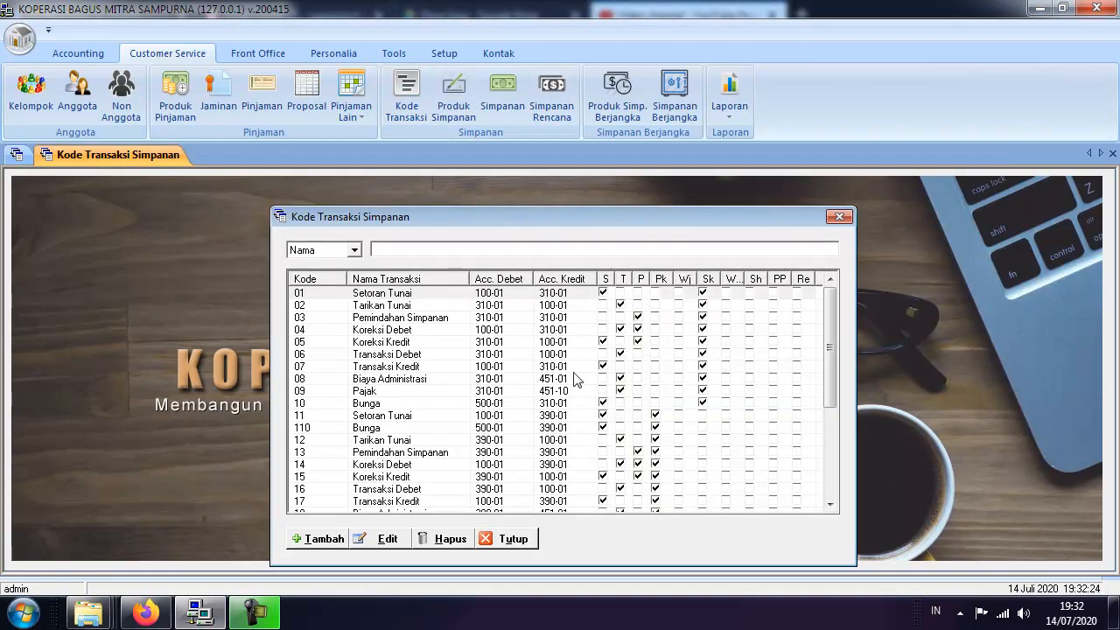
{"action": "left_click", "coordinate": [388, 298]}
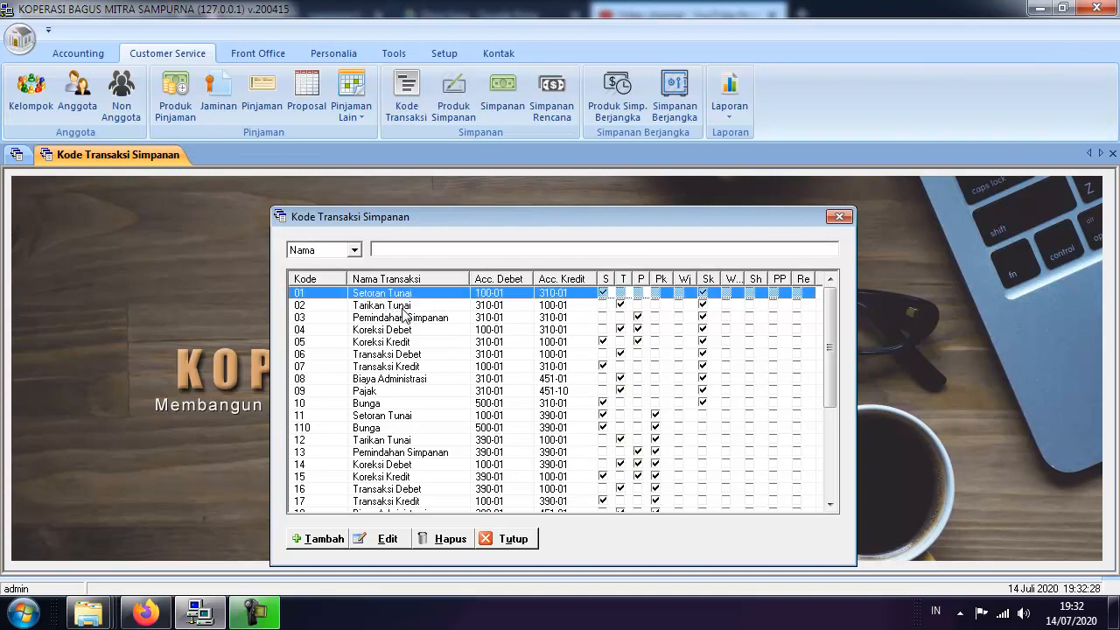
{"action": "left_click", "coordinate": [403, 306]}
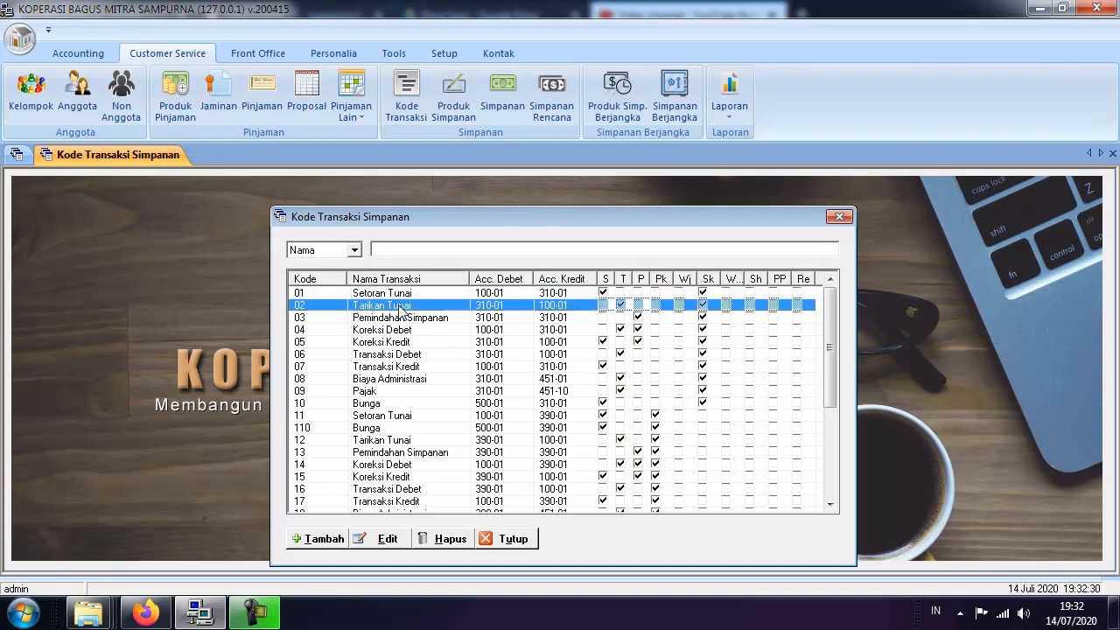
{"action": "left_click", "coordinate": [418, 381]}
{"action": "left_click", "coordinate": [373, 392]}
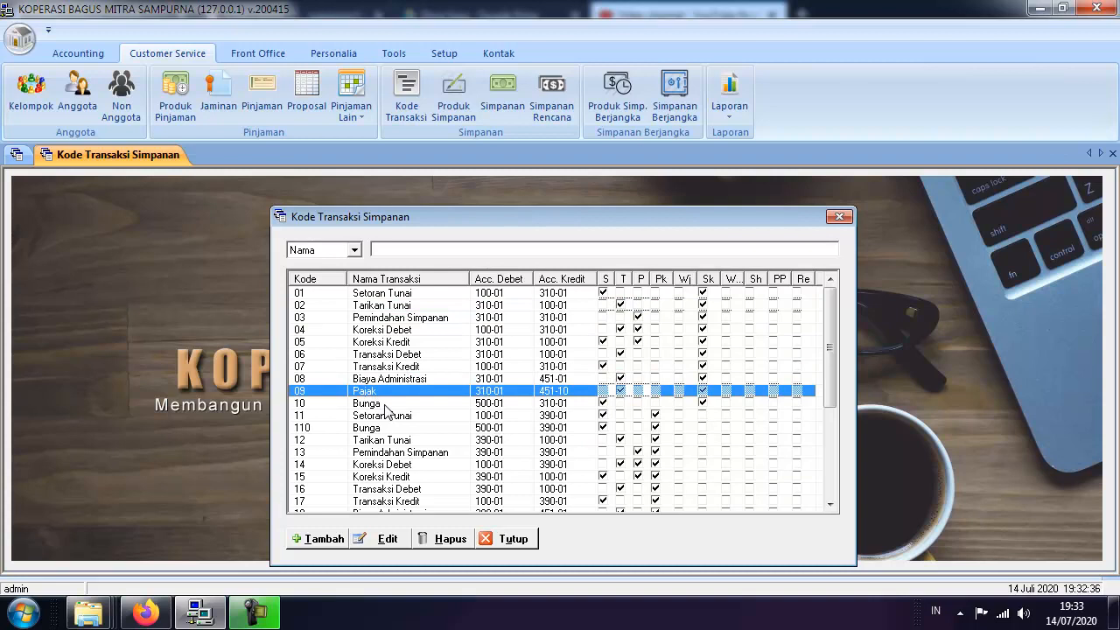
{"action": "left_click", "coordinate": [385, 405]}
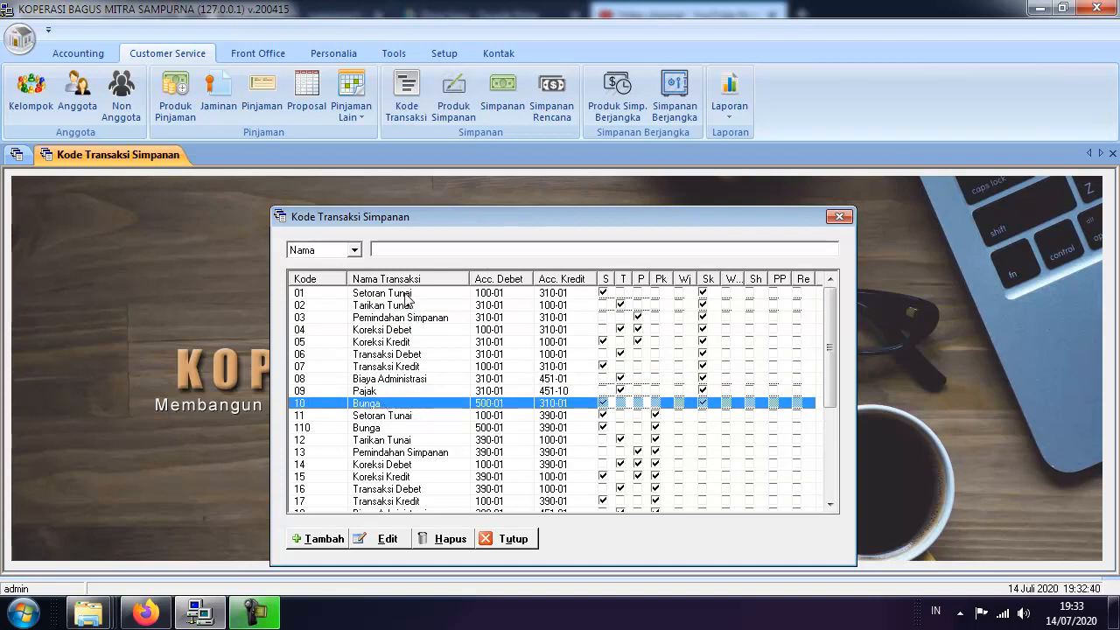
{"action": "left_click_drag", "start_coordinate": [831, 366], "coordinate": [829, 445]}
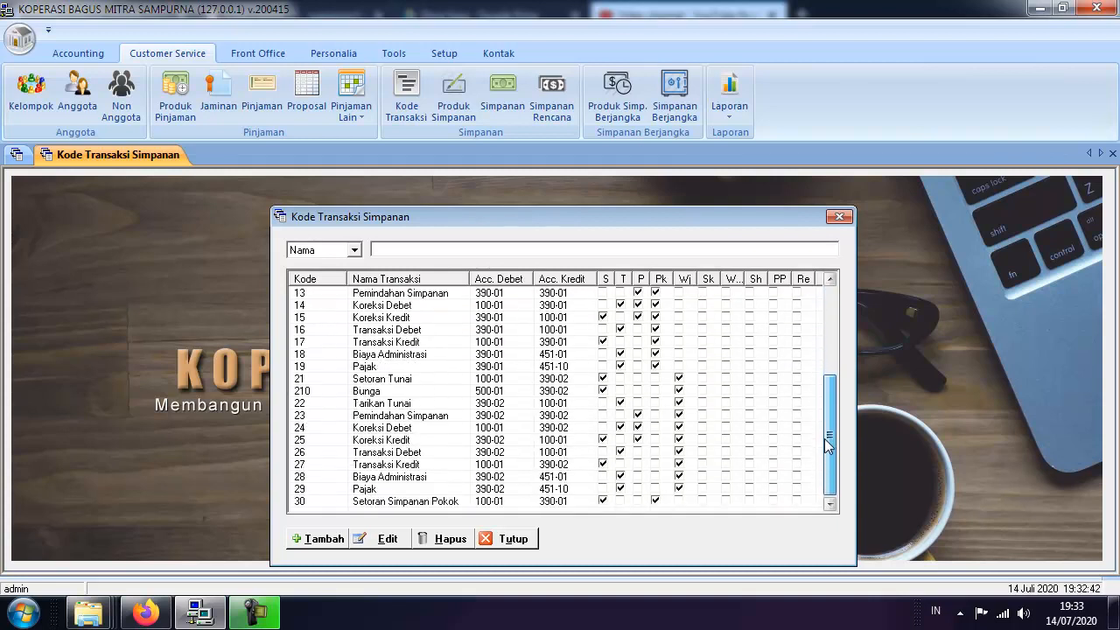
{"action": "left_click", "coordinate": [440, 501]}
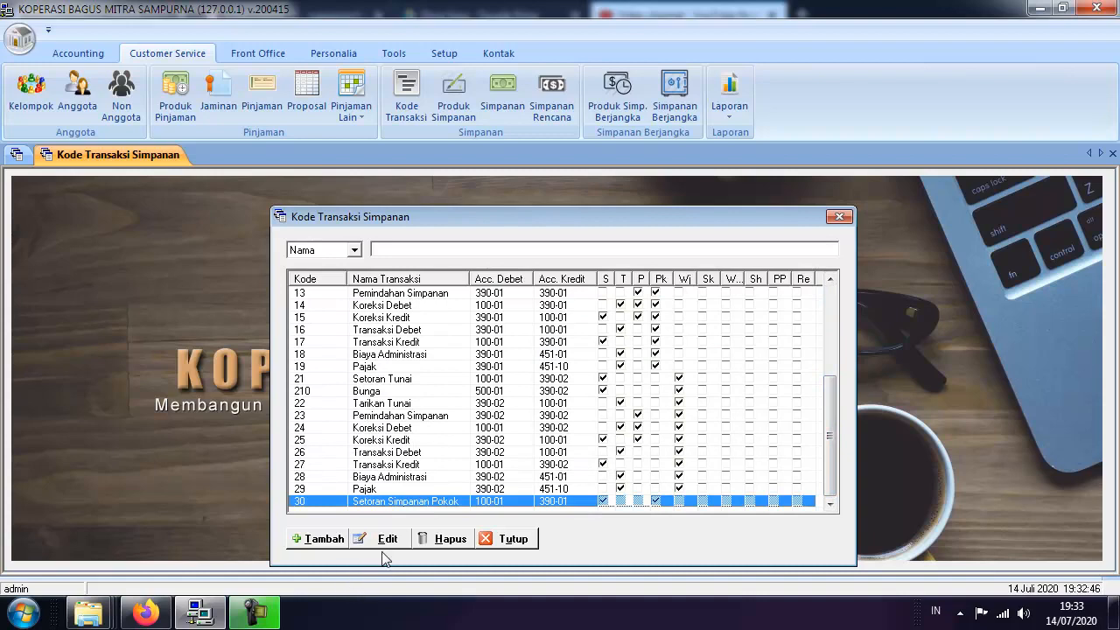
Step: Add a transaction code 31 named "Tarikan Simpanan Pokok" with 100-01 KAS BESAR as its credit account
{"action": "left_click", "coordinate": [324, 539]}
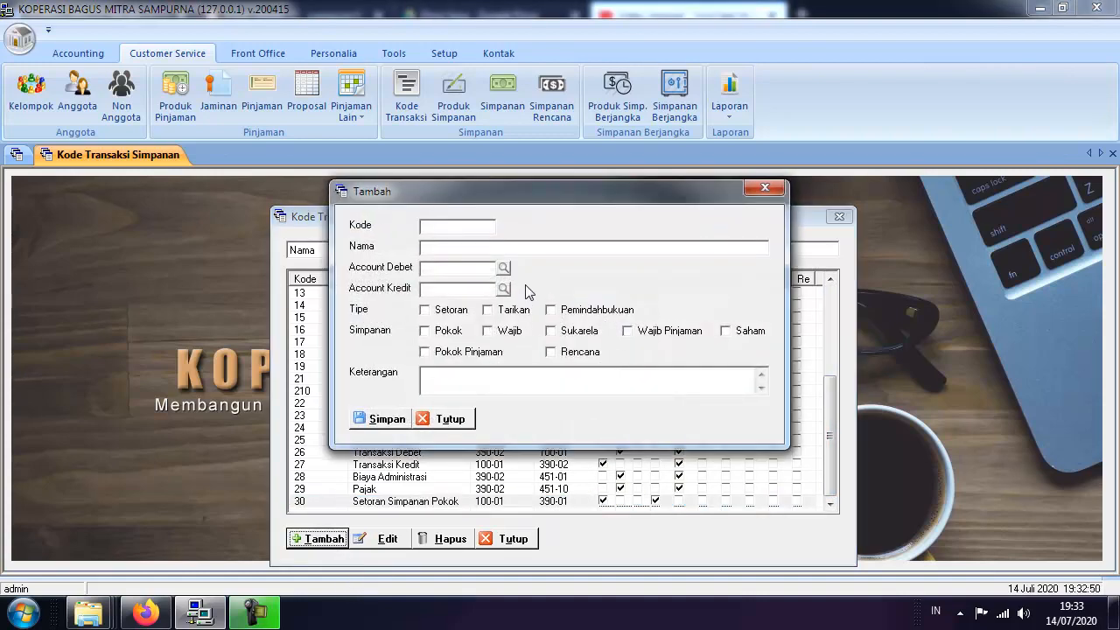
{"action": "type", "text": "31"}
{"action": "left_click", "coordinate": [496, 248]}
{"action": "left_click", "coordinate": [504, 289]}
{"action": "left_click", "coordinate": [499, 222]}
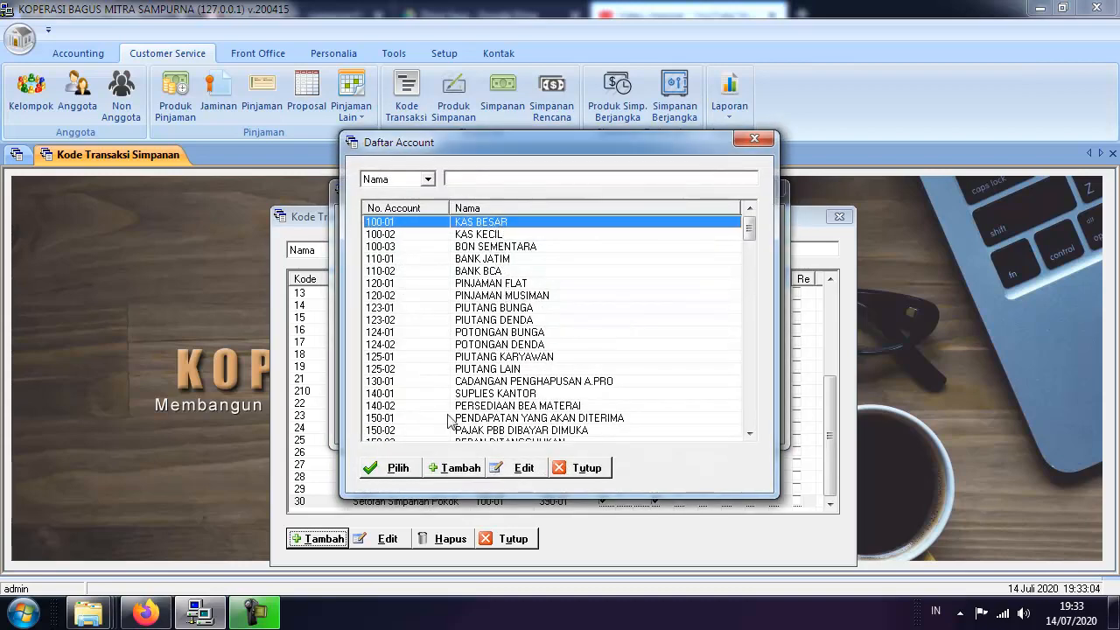
{"action": "left_click", "coordinate": [398, 468]}
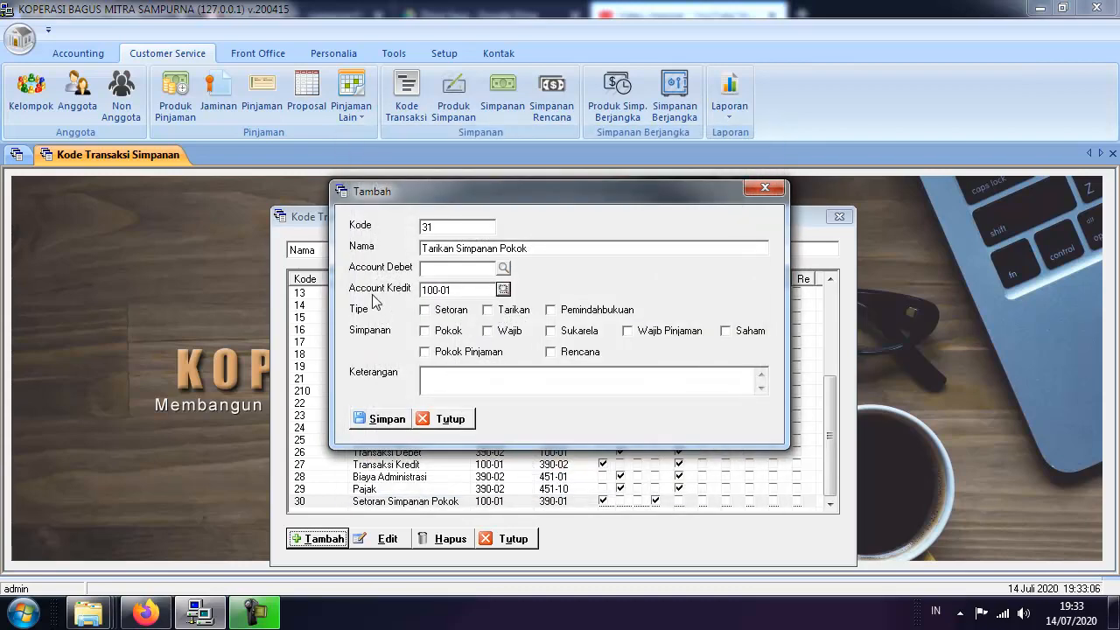
Step: Set the debit account of transaction code 31 to 390-01 SIMPANAN POKOK
{"action": "left_click", "coordinate": [503, 268]}
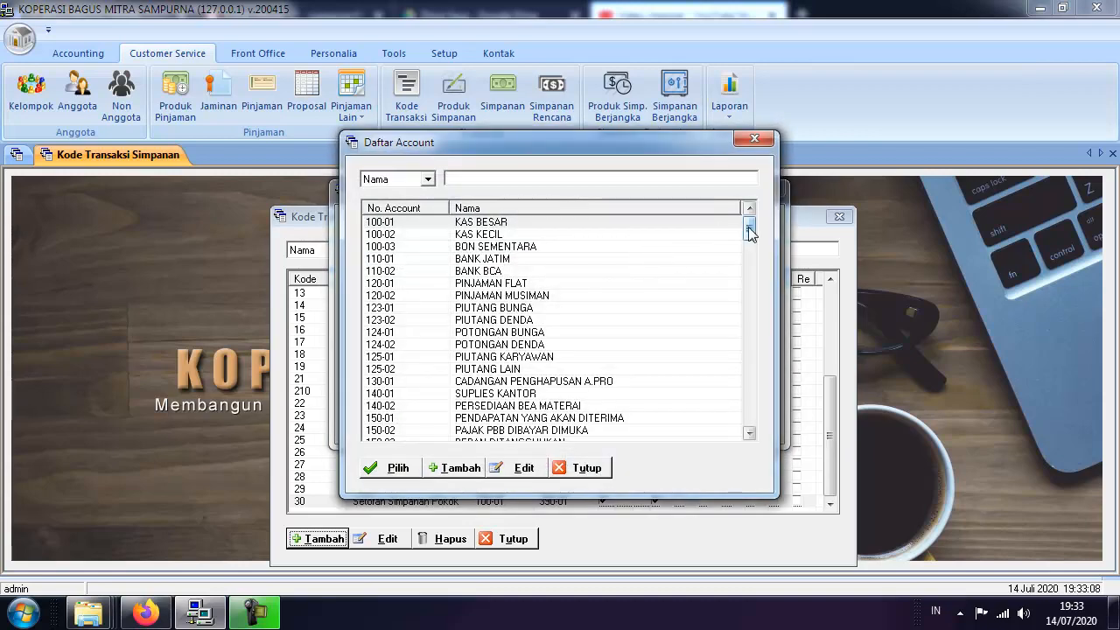
{"action": "left_click_drag", "start_coordinate": [750, 226], "coordinate": [754, 316]}
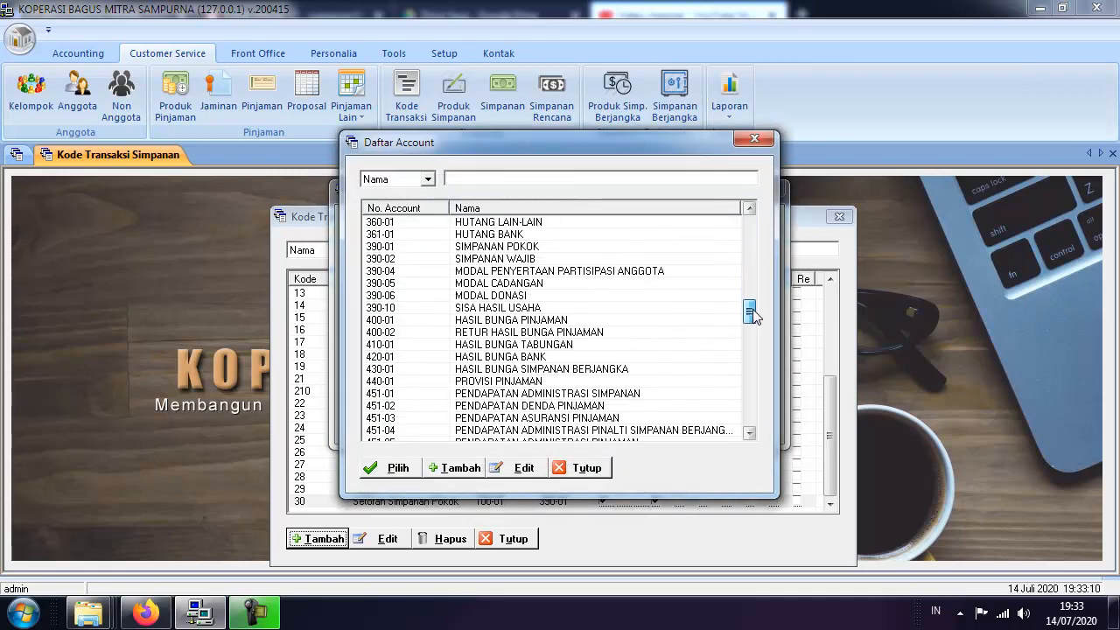
{"action": "left_click", "coordinate": [499, 246]}
{"action": "left_click", "coordinate": [415, 464]}
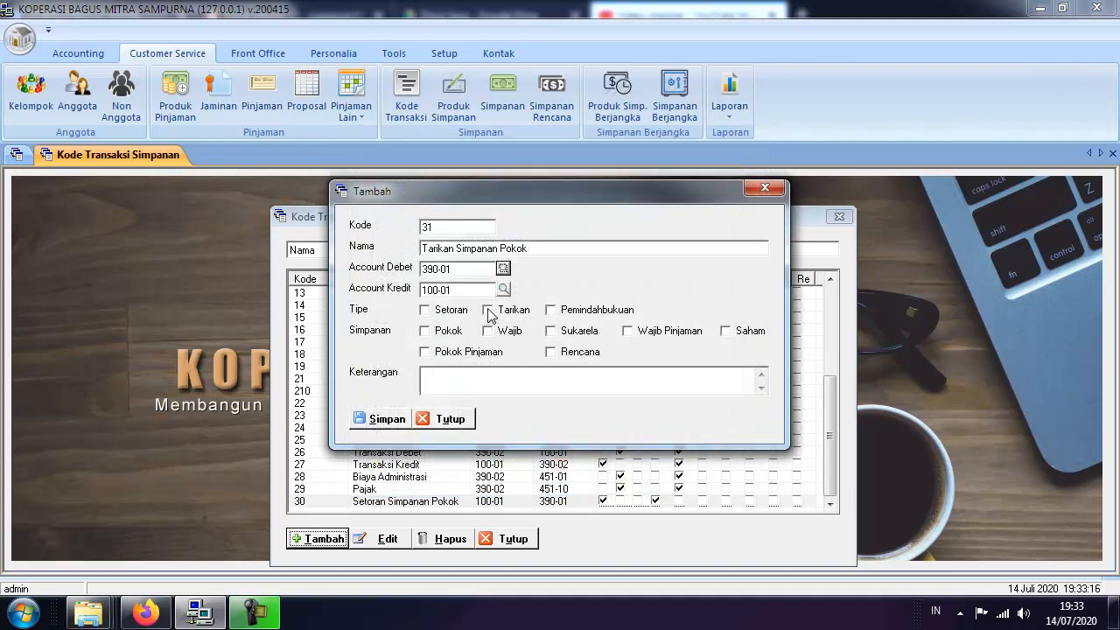
Step: Mark code 31 as Tarikan for Pokok savings, describe it as "Tarikan Tunai Simpanan Pokok", save it and close the code list
{"action": "left_click", "coordinate": [487, 310]}
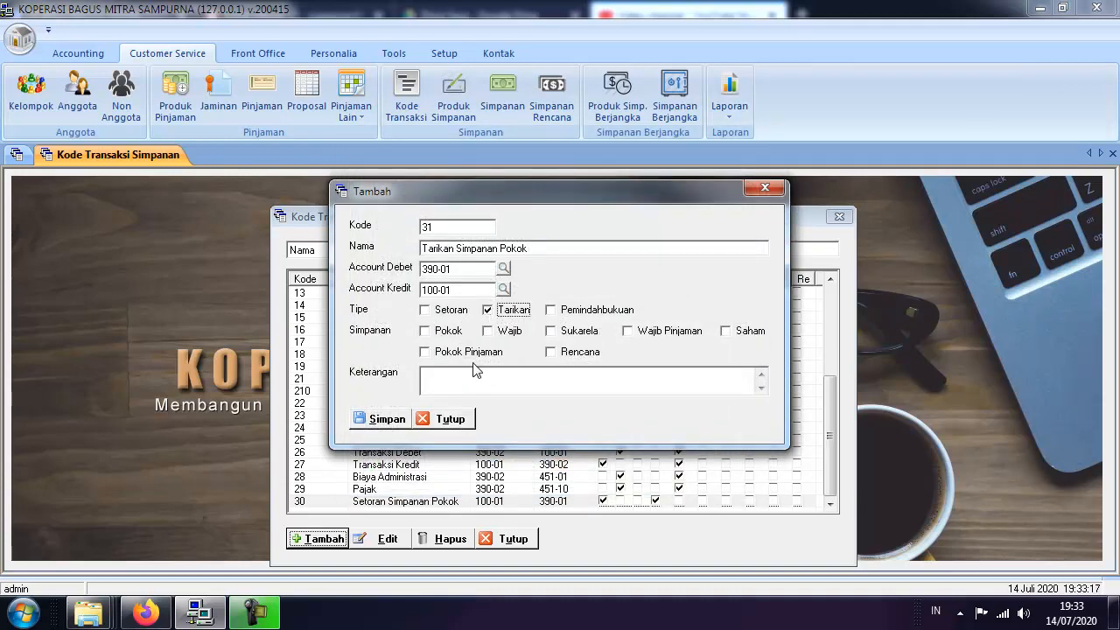
{"action": "left_click", "coordinate": [424, 332]}
{"action": "left_click", "coordinate": [460, 378]}
{"action": "type", "text": "Pokok"}
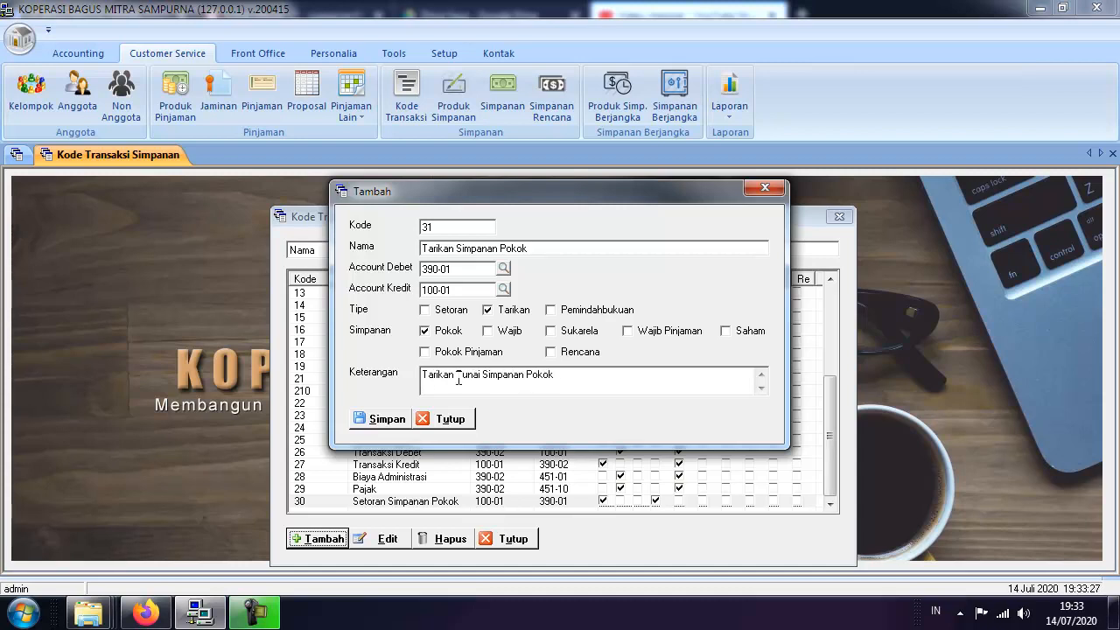
{"action": "left_click", "coordinate": [392, 419]}
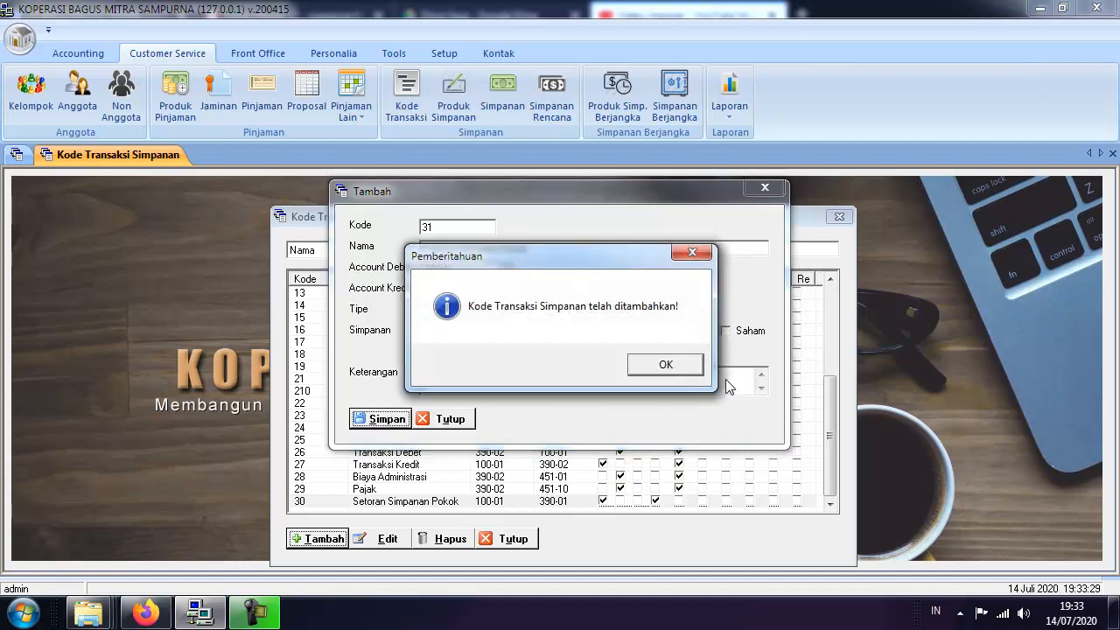
{"action": "left_click", "coordinate": [664, 368]}
{"action": "left_click_drag", "start_coordinate": [831, 360], "coordinate": [831, 472]}
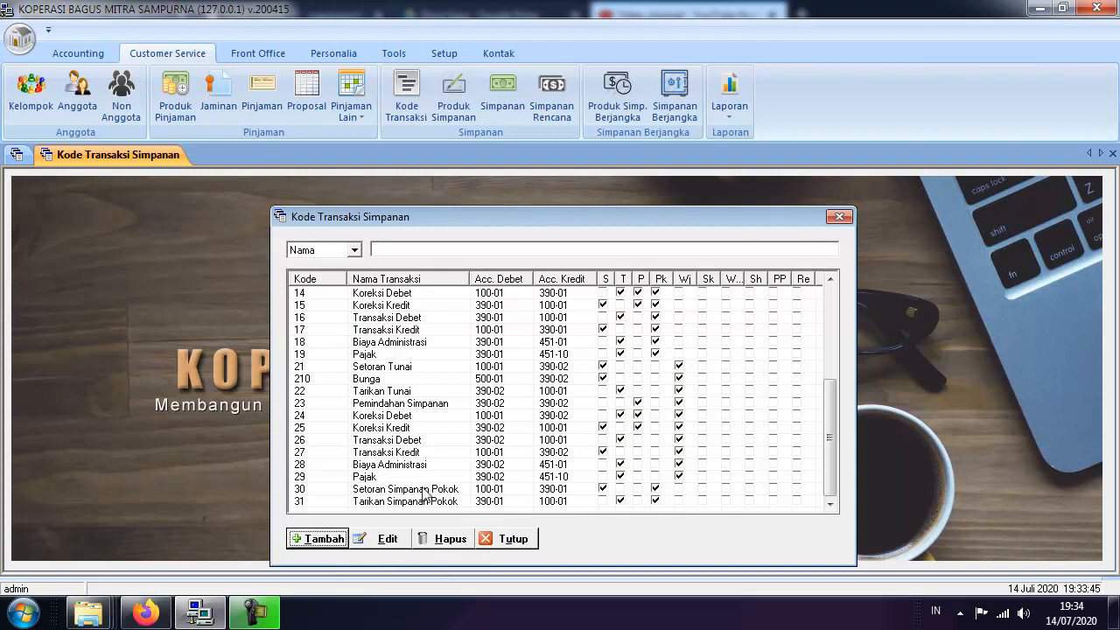
{"action": "left_click", "coordinate": [521, 540]}
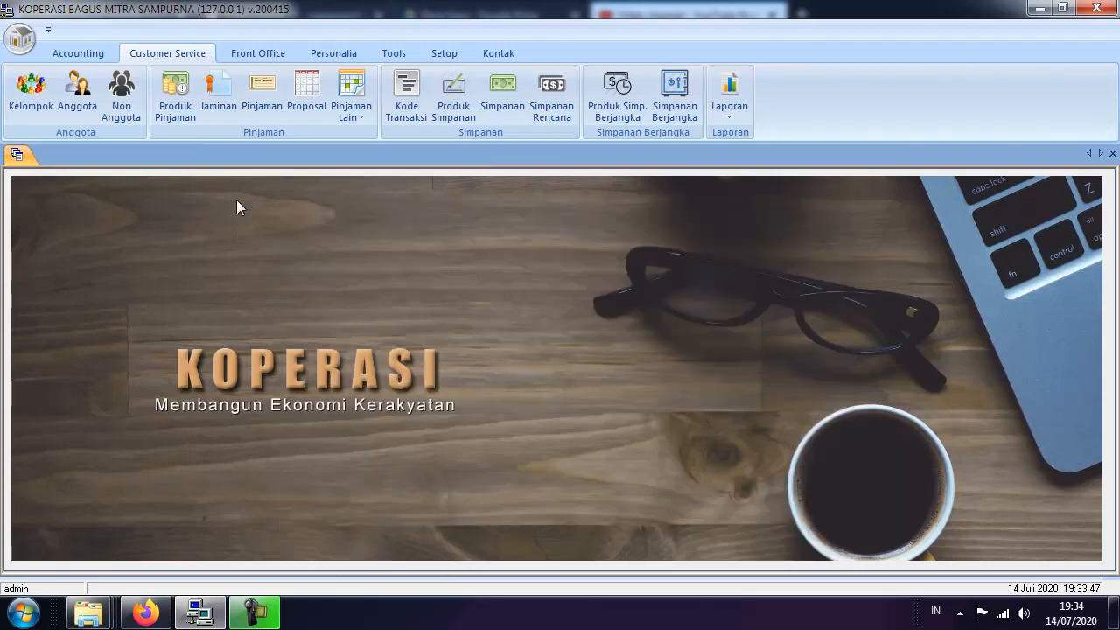
Step: Open the Simpanan Pokok savings product, review its account and transaction codes, and save it without changes
{"action": "left_click", "coordinate": [461, 105]}
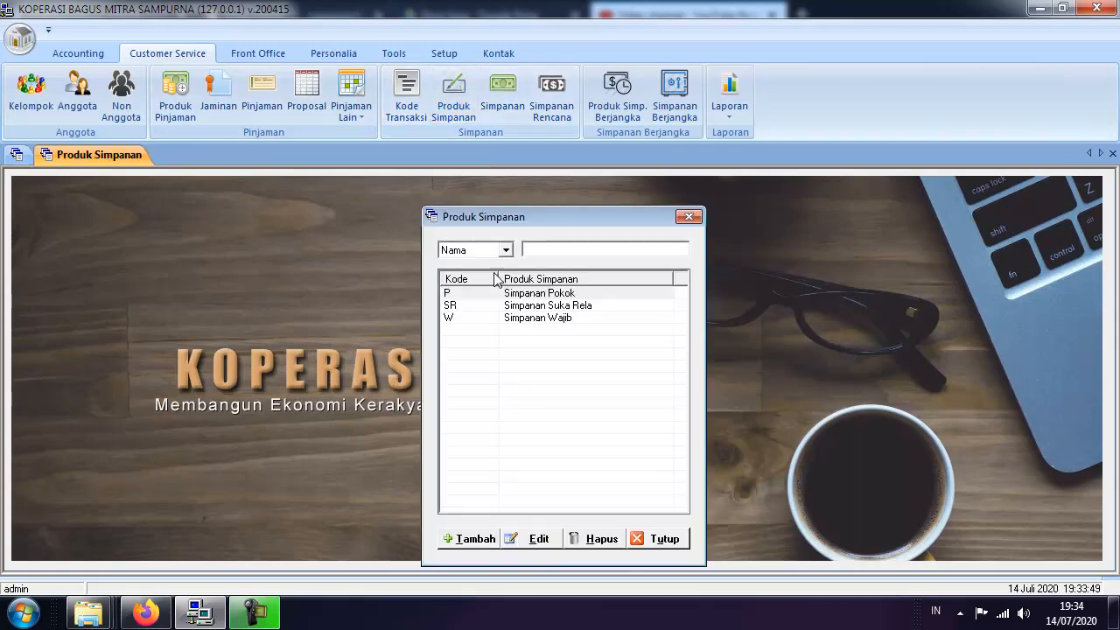
{"action": "left_click", "coordinate": [523, 296]}
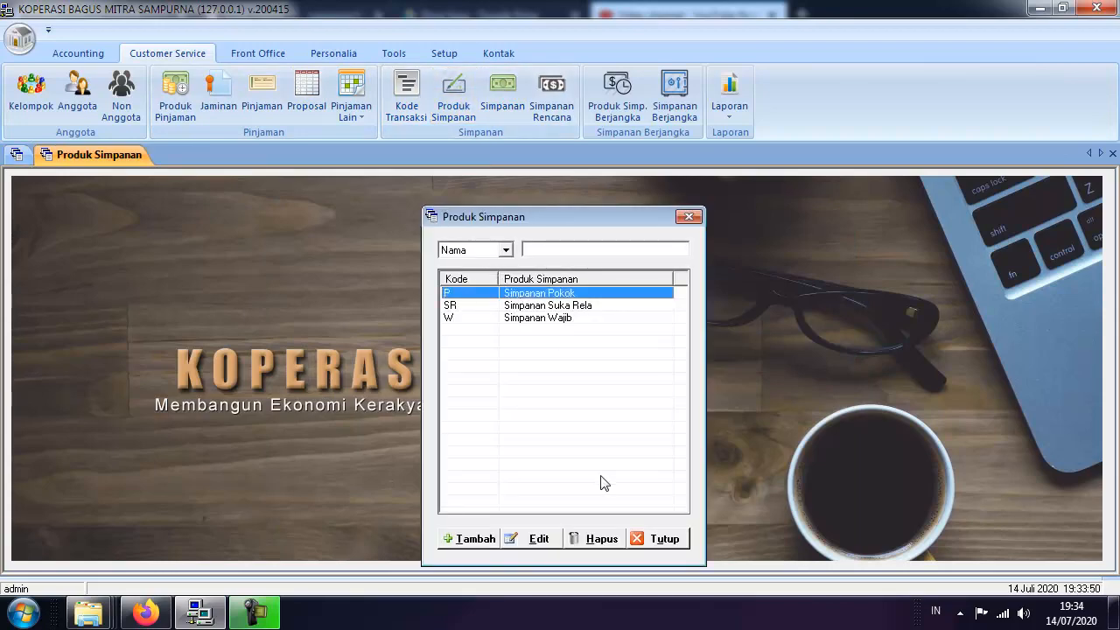
{"action": "left_click", "coordinate": [537, 541]}
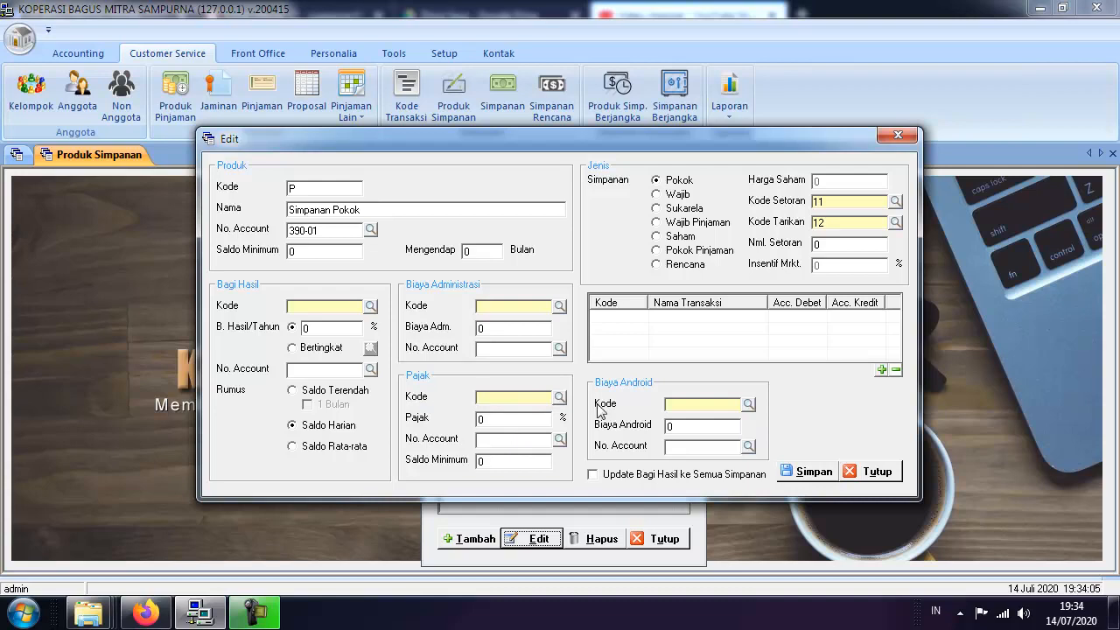
{"action": "left_click", "coordinate": [797, 473]}
{"action": "key", "text": "Return"}
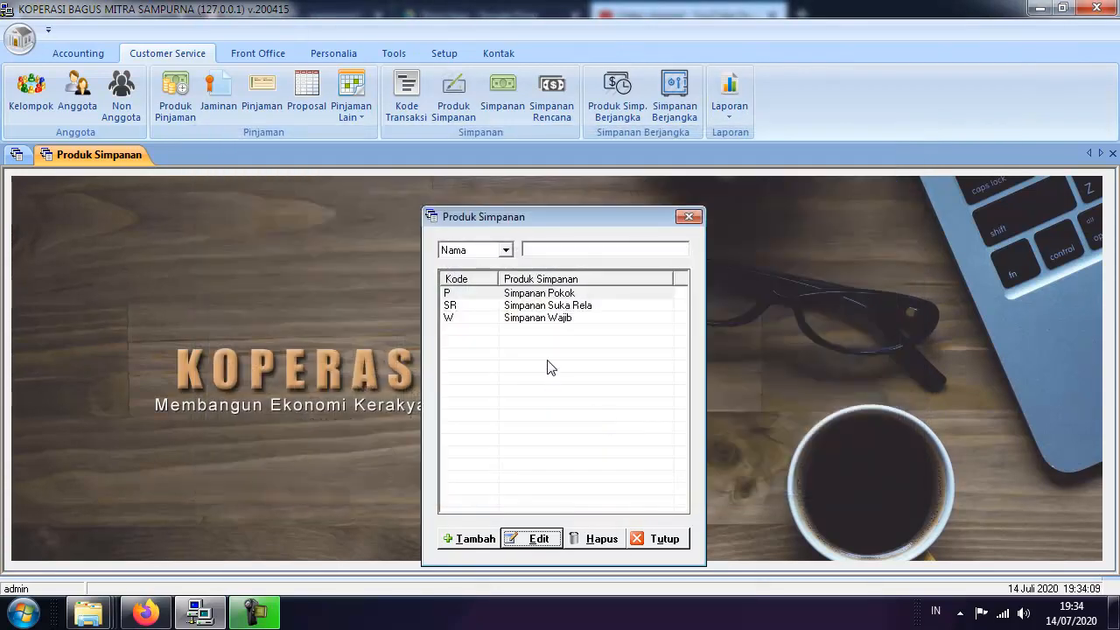
Step: Review the Simpanan Suka Rela product's minimum balance, savings type, profit share, administration fee and tax settings, and save it without changes
{"action": "left_click", "coordinate": [562, 306]}
{"action": "left_click", "coordinate": [529, 539]}
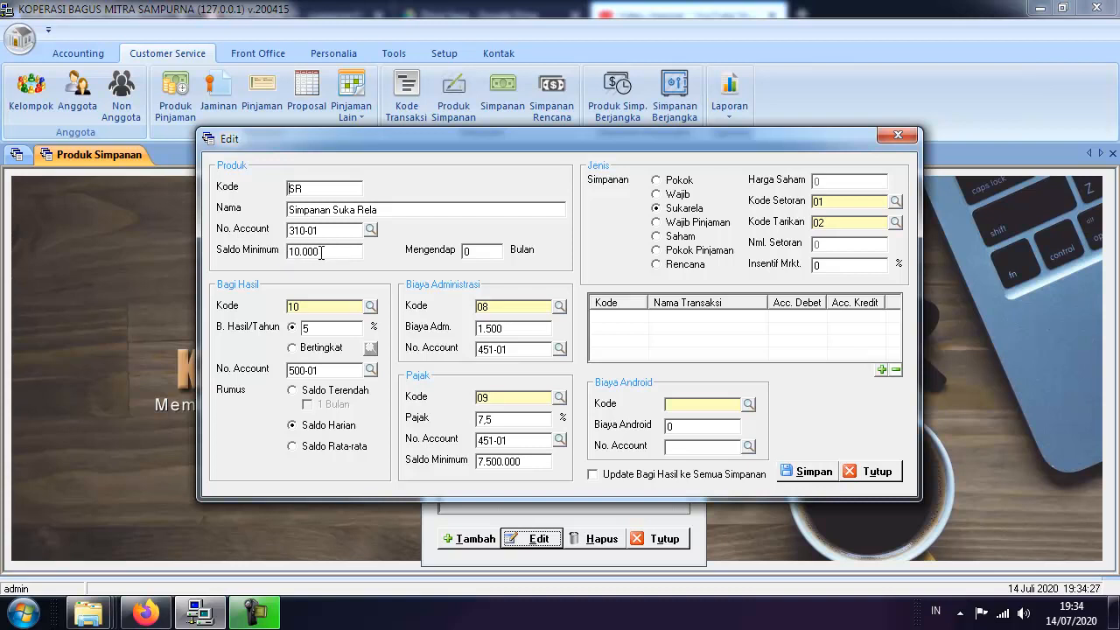
{"action": "left_click", "coordinate": [323, 254]}
{"action": "left_click", "coordinate": [657, 210]}
{"action": "left_click_drag", "start_coordinate": [362, 331], "coordinate": [298, 331]}
{"action": "left_click", "coordinate": [332, 428]}
{"action": "left_click", "coordinate": [507, 420]}
{"action": "left_click_drag", "start_coordinate": [511, 328], "coordinate": [537, 328]}
{"action": "left_click", "coordinate": [529, 461]}
{"action": "left_click_drag", "start_coordinate": [463, 462], "coordinate": [532, 466]}
{"action": "left_click", "coordinate": [811, 473]}
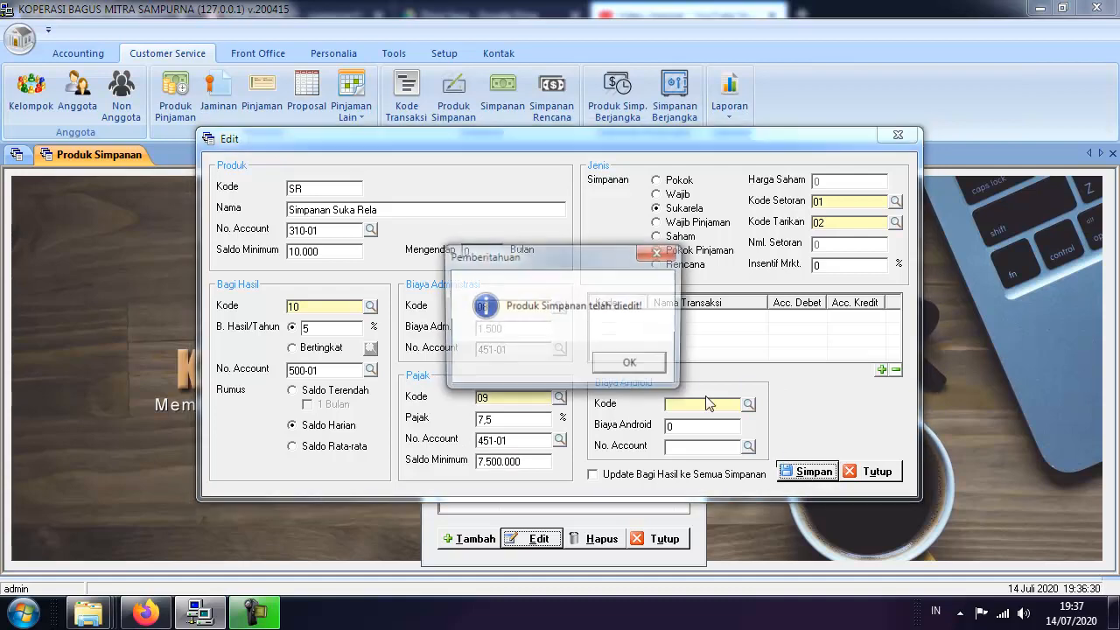
{"action": "left_click", "coordinate": [623, 371]}
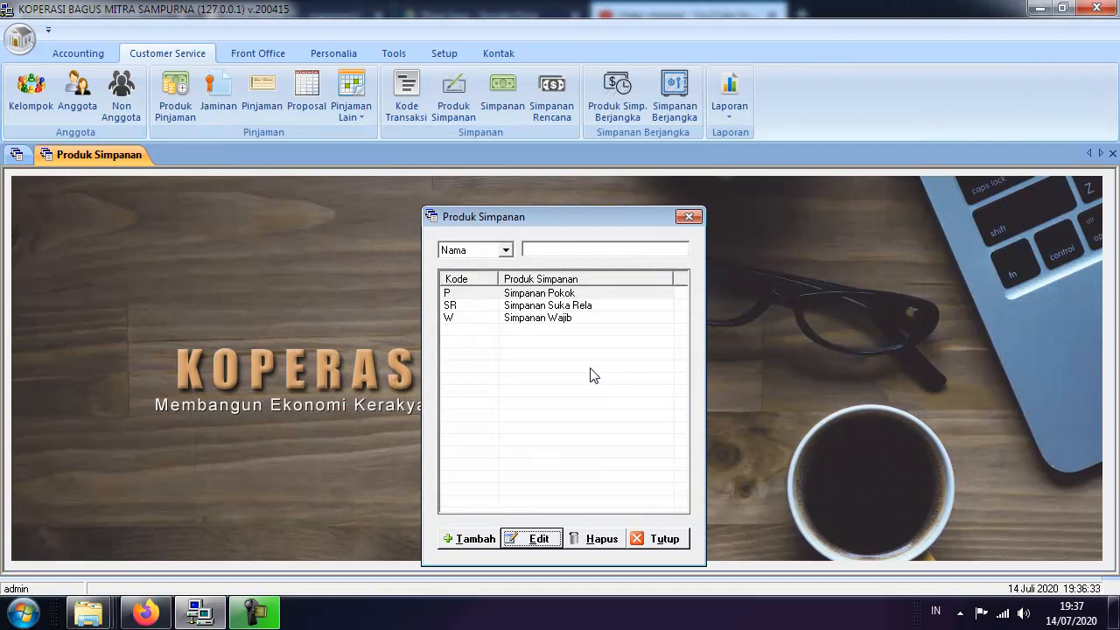
Step: Go through the Pokok, Suka Rela and Wajib entries in the savings product list and close it
{"action": "left_click", "coordinate": [551, 307]}
{"action": "left_click", "coordinate": [550, 319]}
{"action": "left_click", "coordinate": [560, 295]}
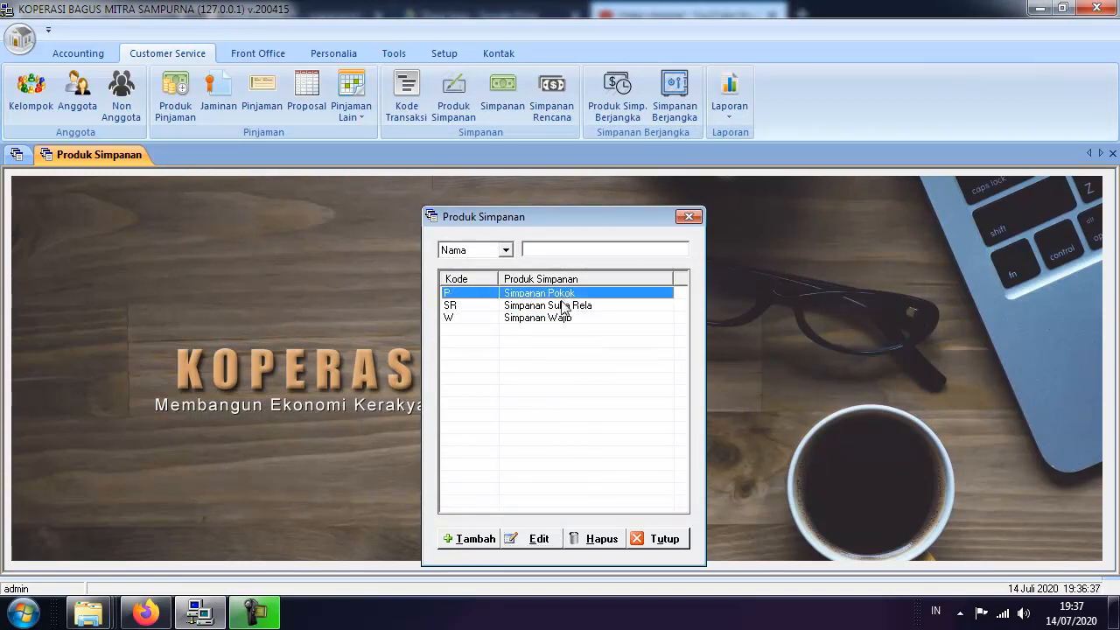
{"action": "left_click", "coordinate": [561, 304]}
{"action": "left_click", "coordinate": [564, 319]}
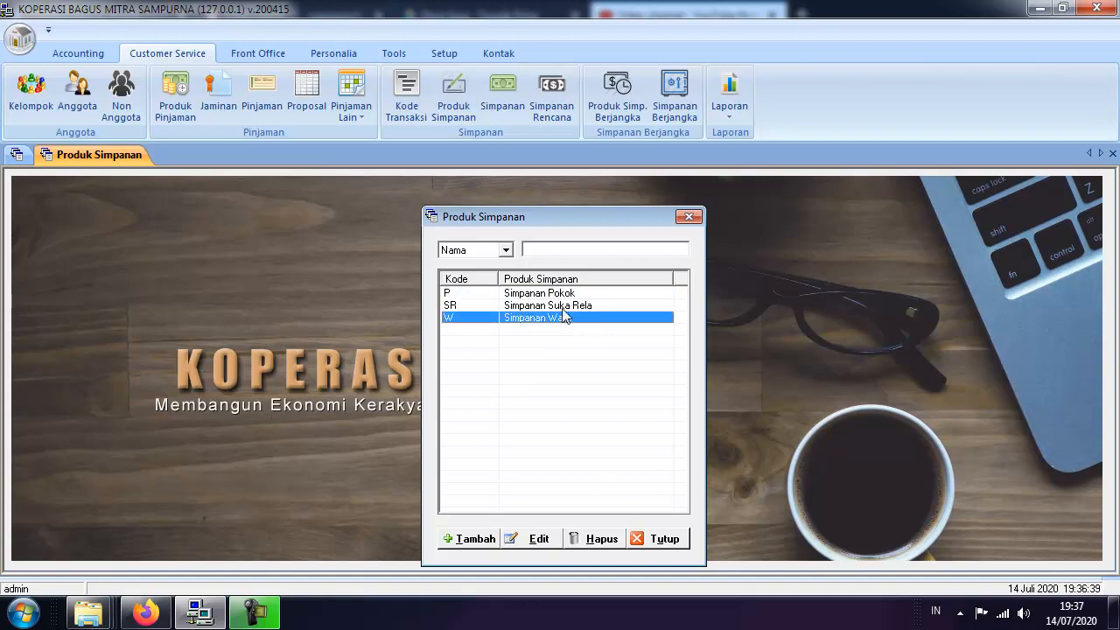
{"action": "left_click", "coordinate": [567, 306]}
{"action": "left_click", "coordinate": [680, 534]}
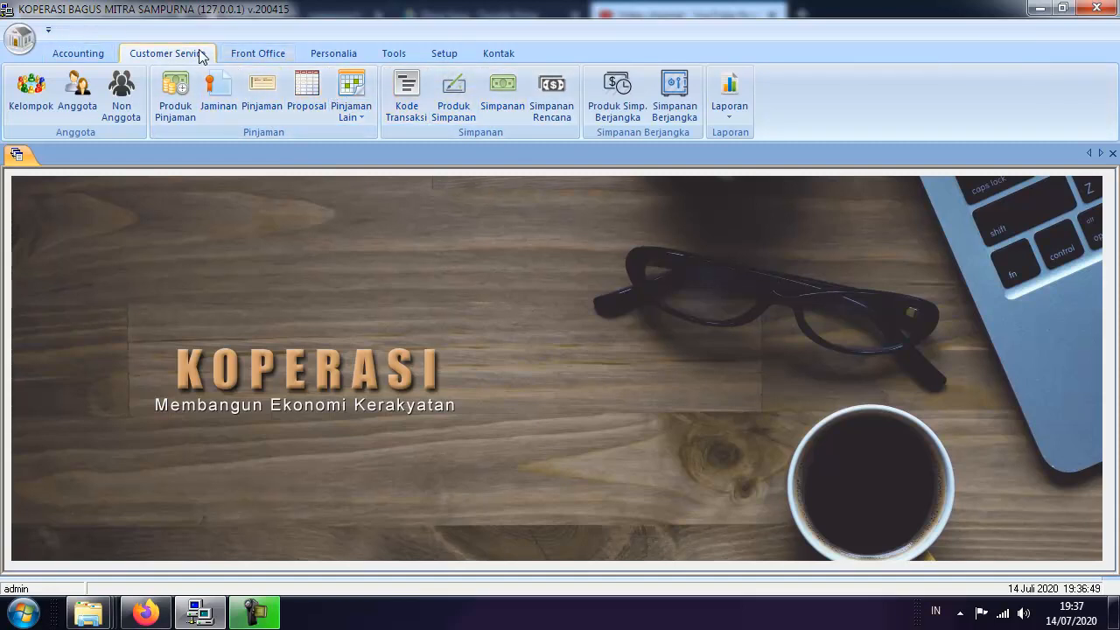
Step: Open the list of members' savings accounts and start a new savings account entry
{"action": "left_click", "coordinate": [513, 109]}
{"action": "left_click", "coordinate": [206, 280]}
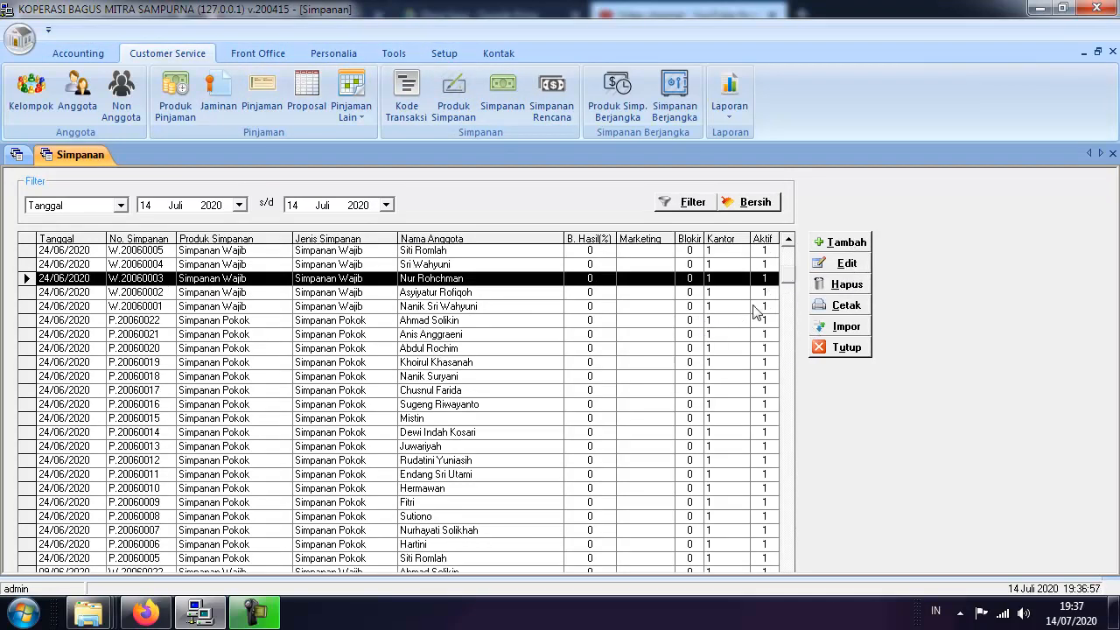
{"action": "left_click", "coordinate": [836, 243]}
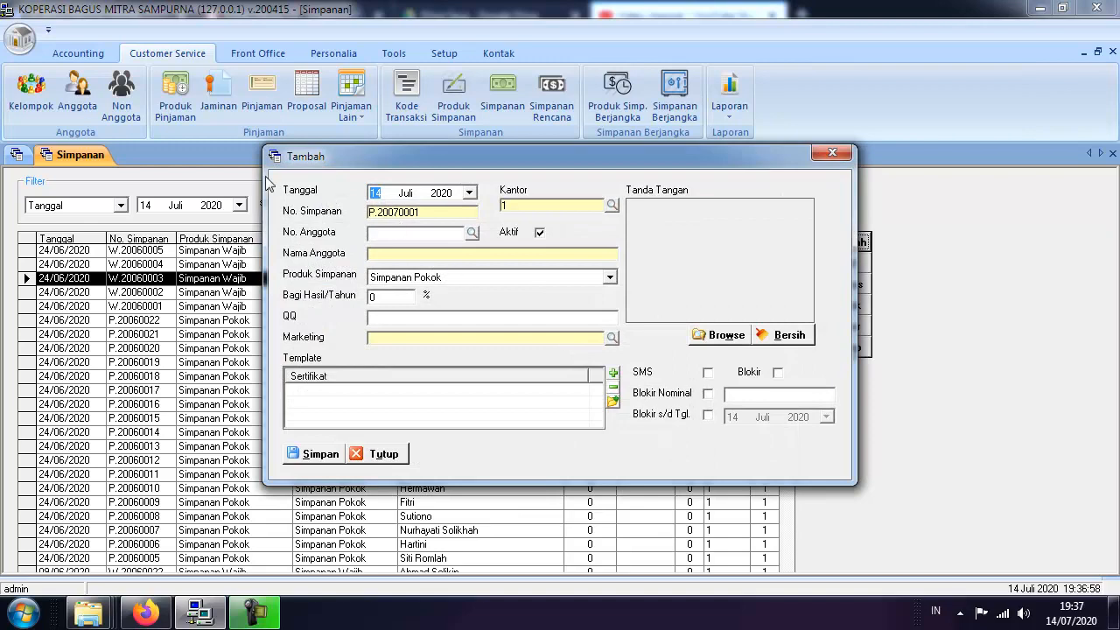
{"action": "left_click_drag", "start_coordinate": [747, 165], "coordinate": [498, 260]}
{"action": "left_click_drag", "start_coordinate": [331, 260], "coordinate": [538, 174]}
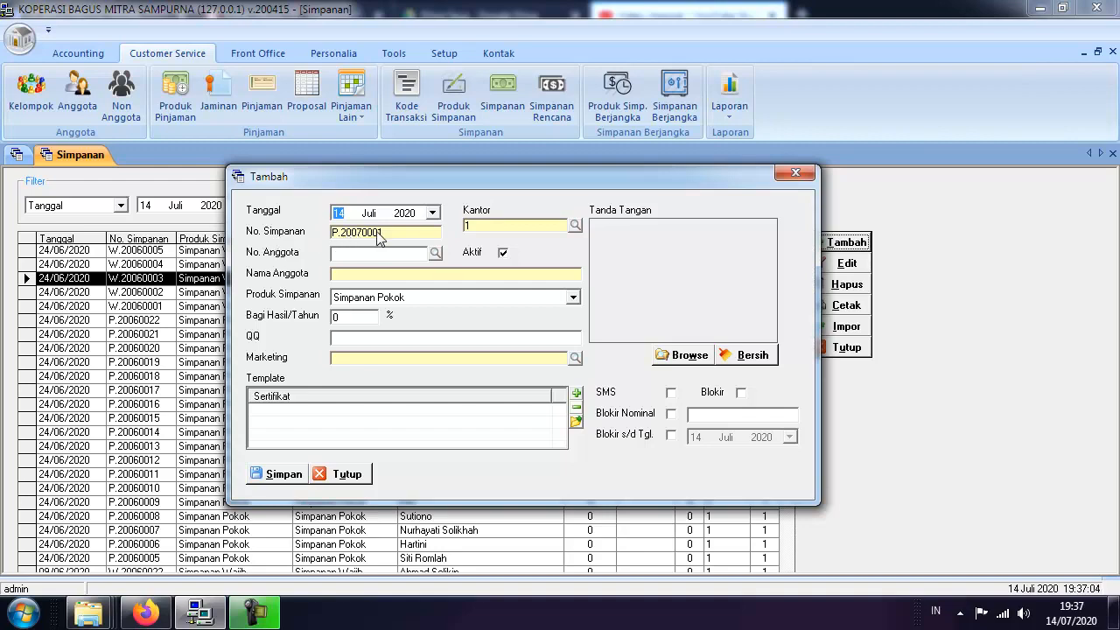
Step: Choose the last member in the member list for the new savings account and set its product to Simpanan Pokok
{"action": "left_click", "coordinate": [435, 253]}
{"action": "scroll", "coordinate": [759, 236], "scroll_direction": "down", "scroll_amount": 2}
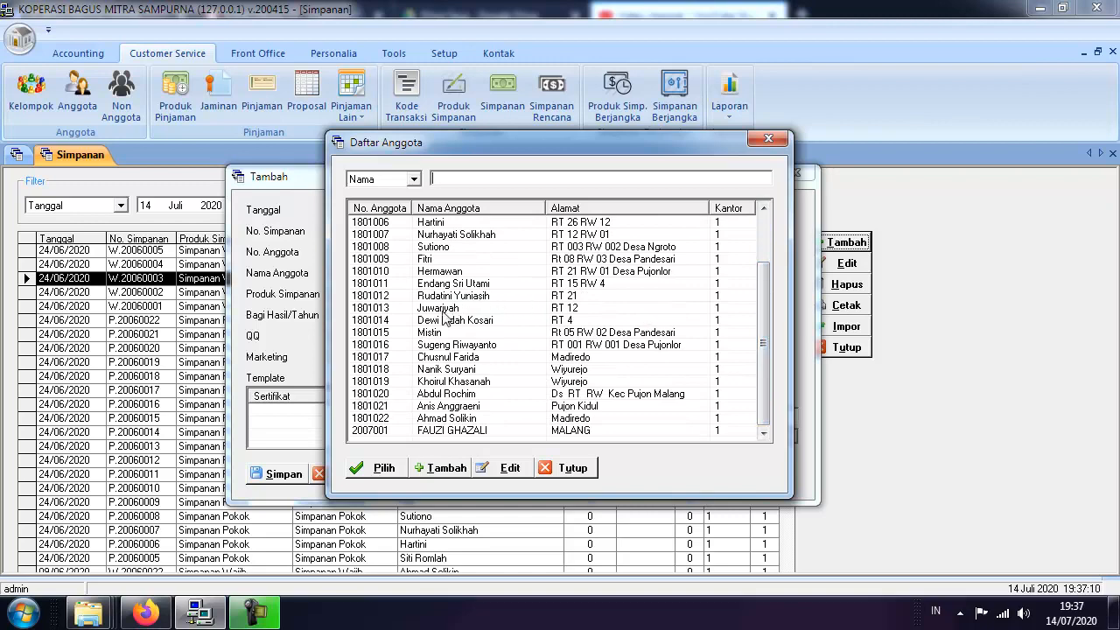
{"action": "left_click", "coordinate": [442, 432]}
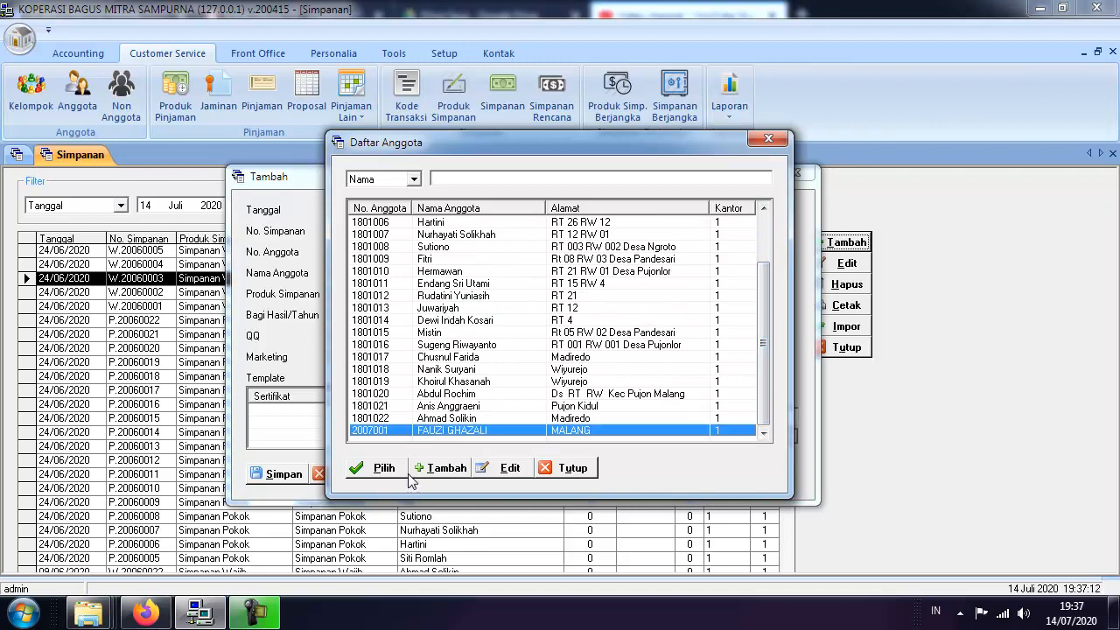
{"action": "left_click", "coordinate": [378, 468]}
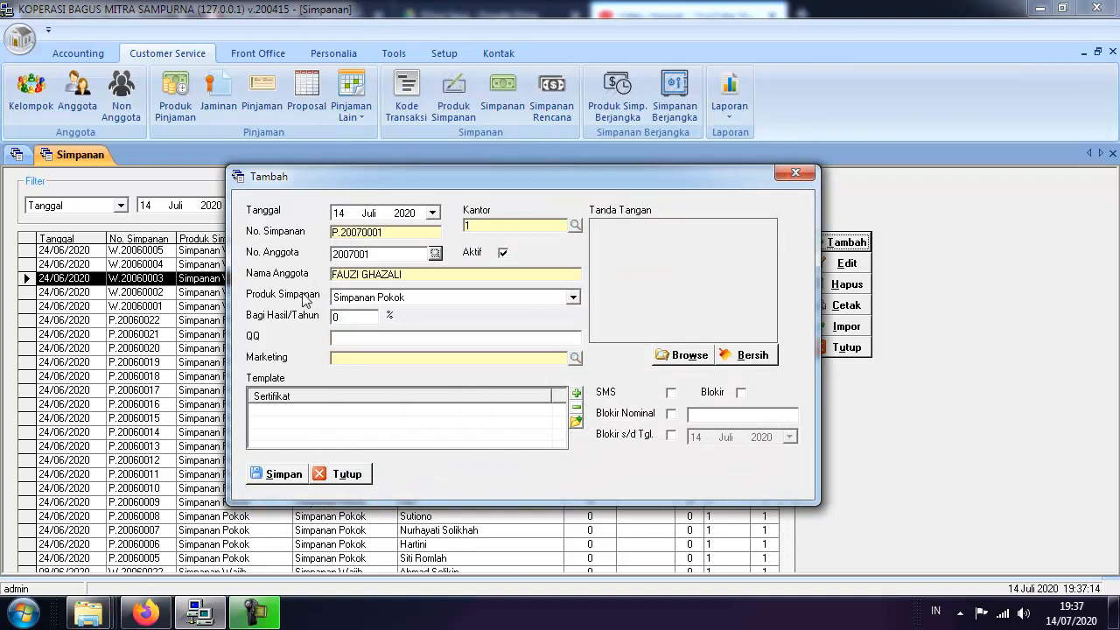
{"action": "left_click", "coordinate": [571, 302]}
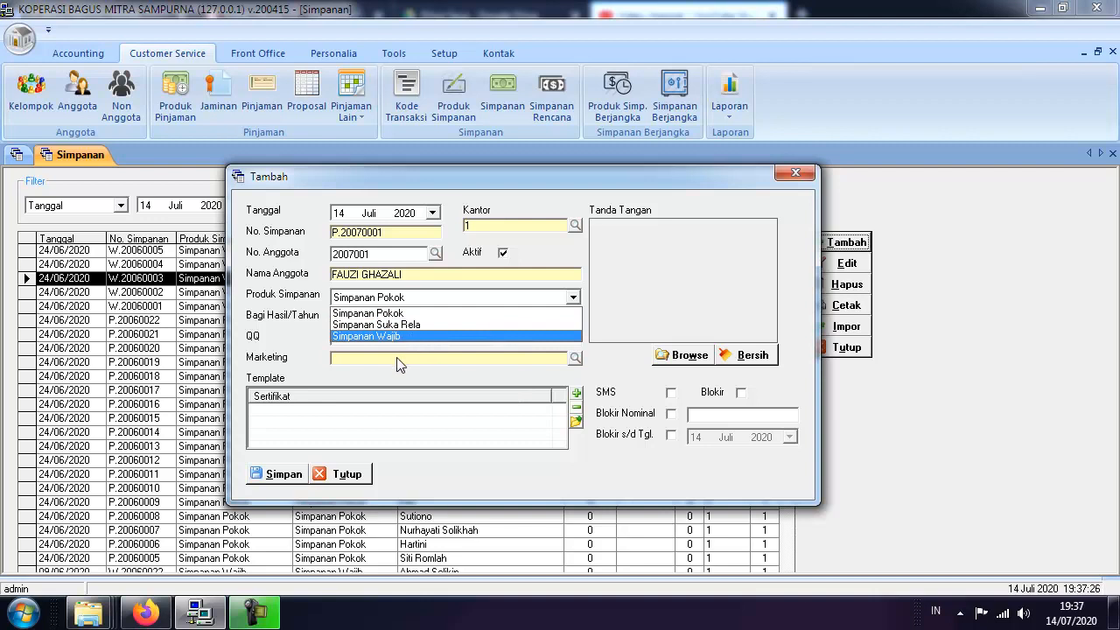
{"action": "left_click", "coordinate": [396, 314]}
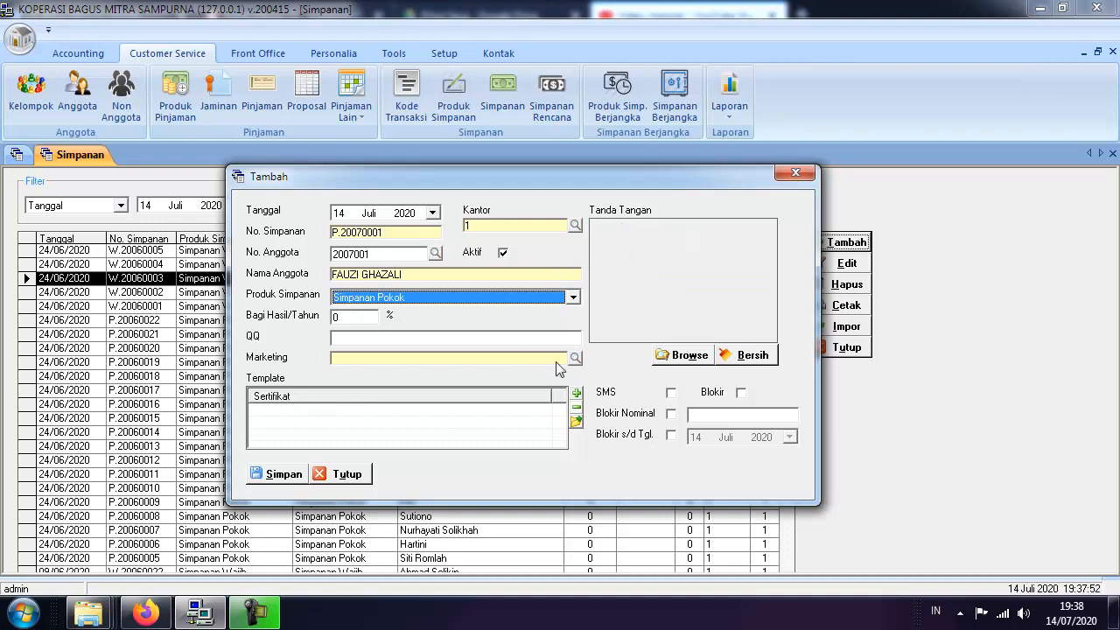
{"action": "left_click_drag", "start_coordinate": [278, 180], "coordinate": [210, 180]}
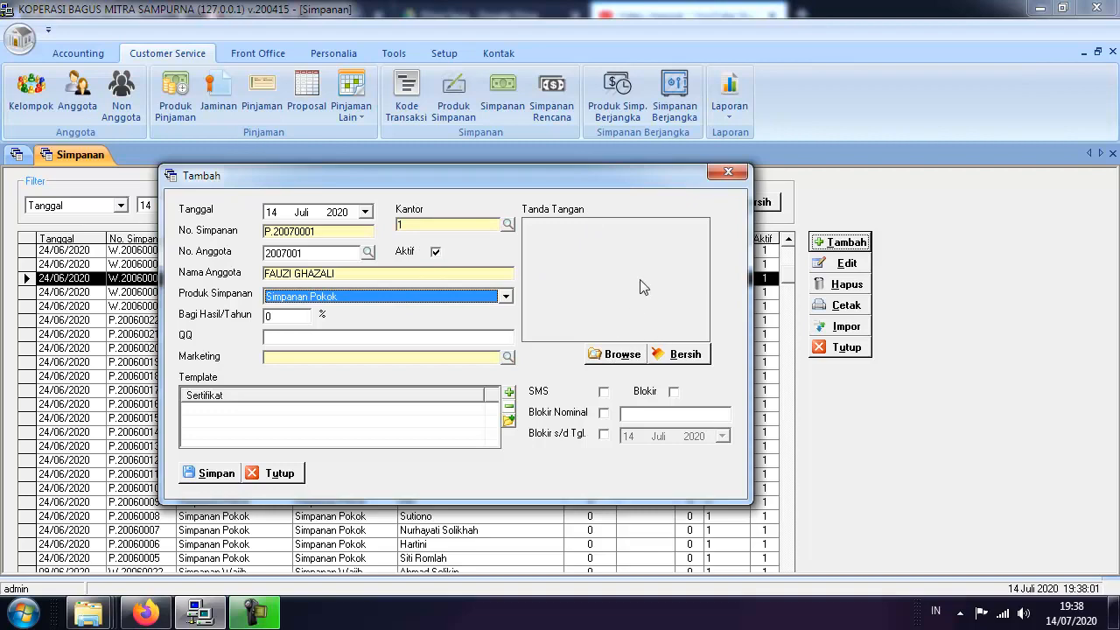
{"action": "left_click", "coordinate": [622, 354]}
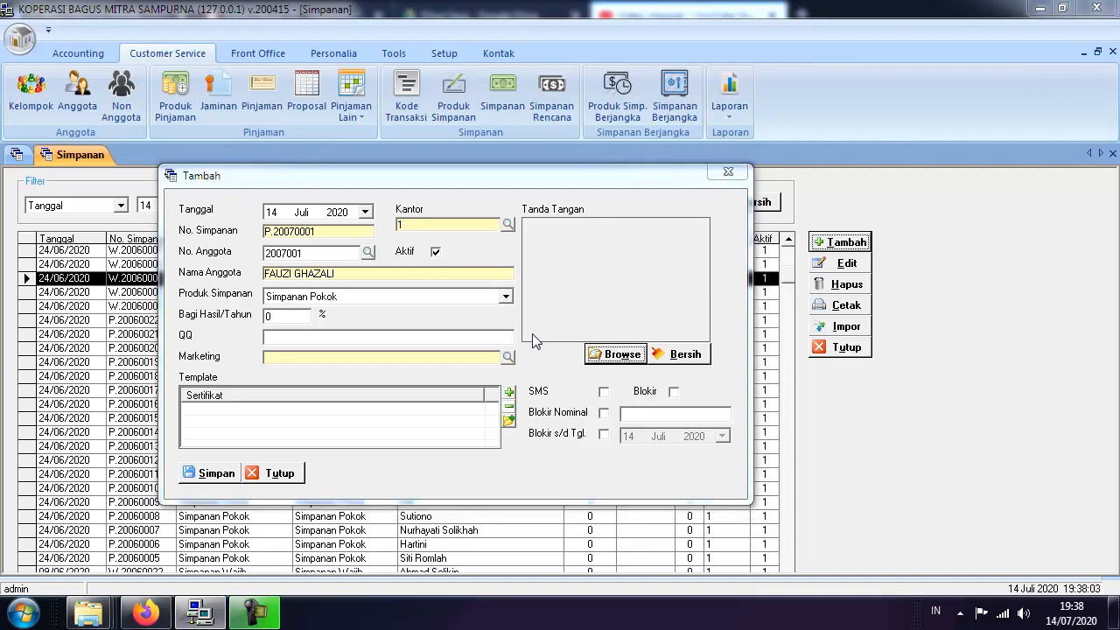
{"action": "scroll", "coordinate": [299, 318], "scroll_direction": "down", "scroll_amount": 1}
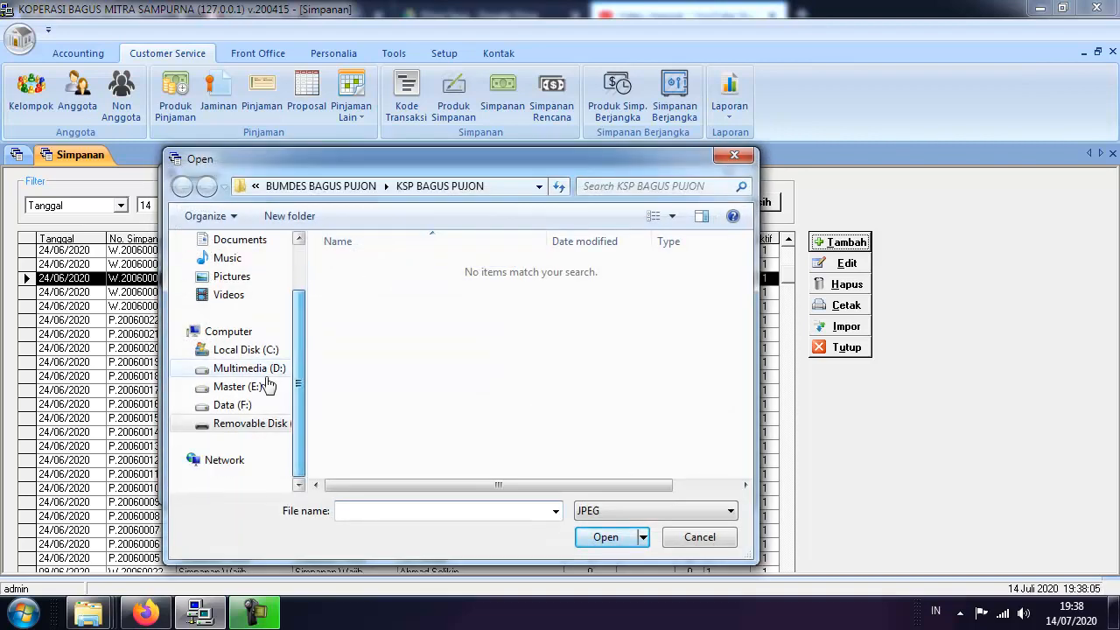
{"action": "left_click", "coordinate": [700, 536]}
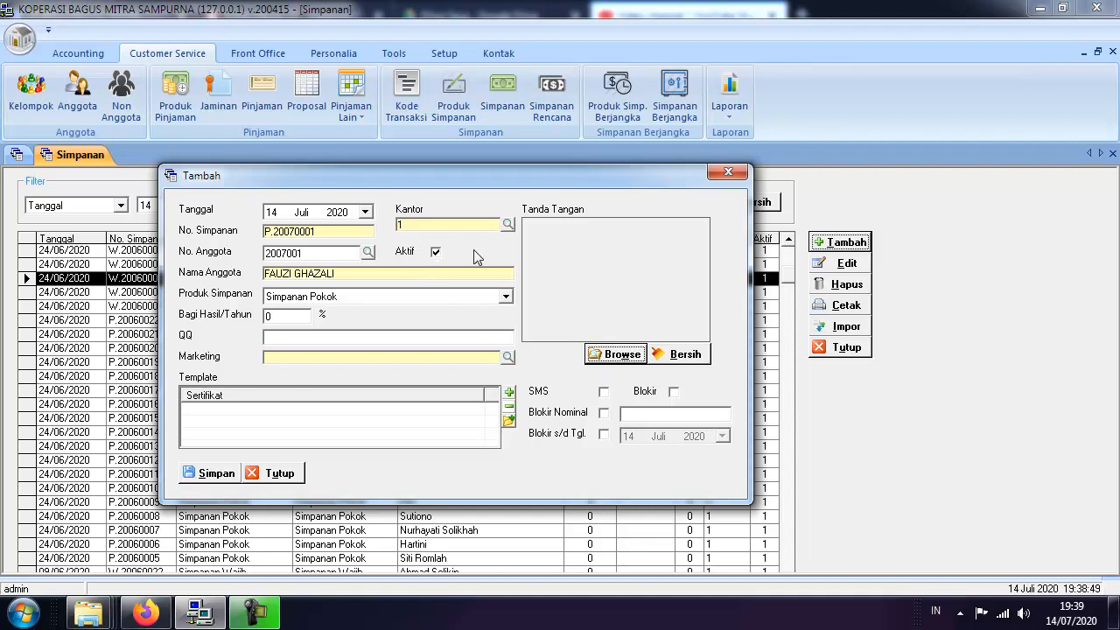
Step: Save the member's new Simpanan Pokok account and dismiss the notification
{"action": "left_click_drag", "start_coordinate": [601, 177], "coordinate": [665, 174]}
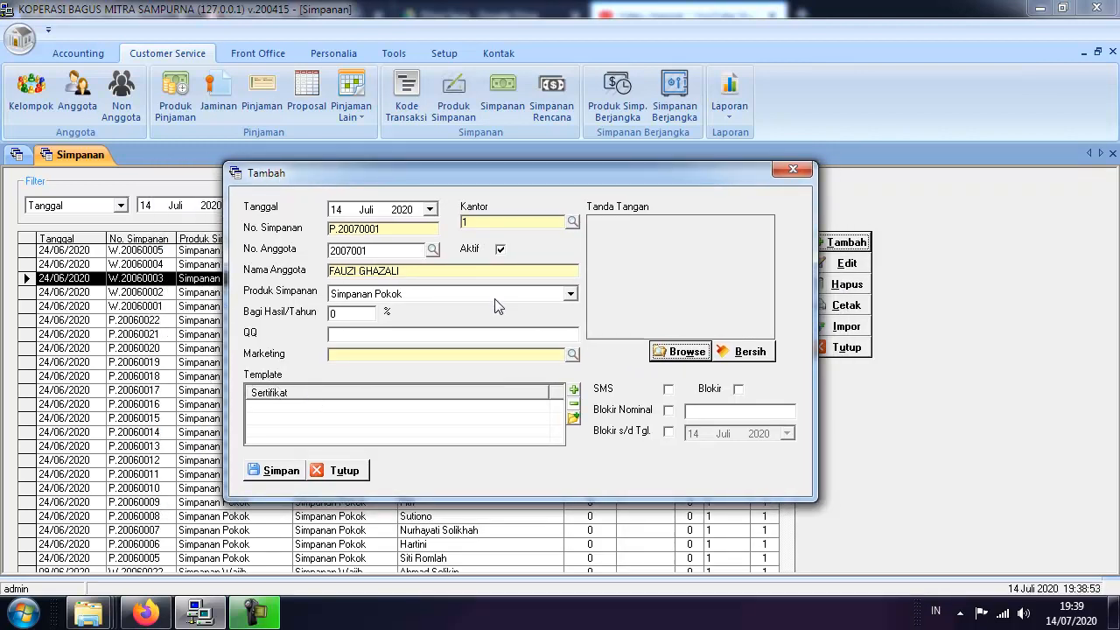
{"action": "left_click", "coordinate": [273, 473]}
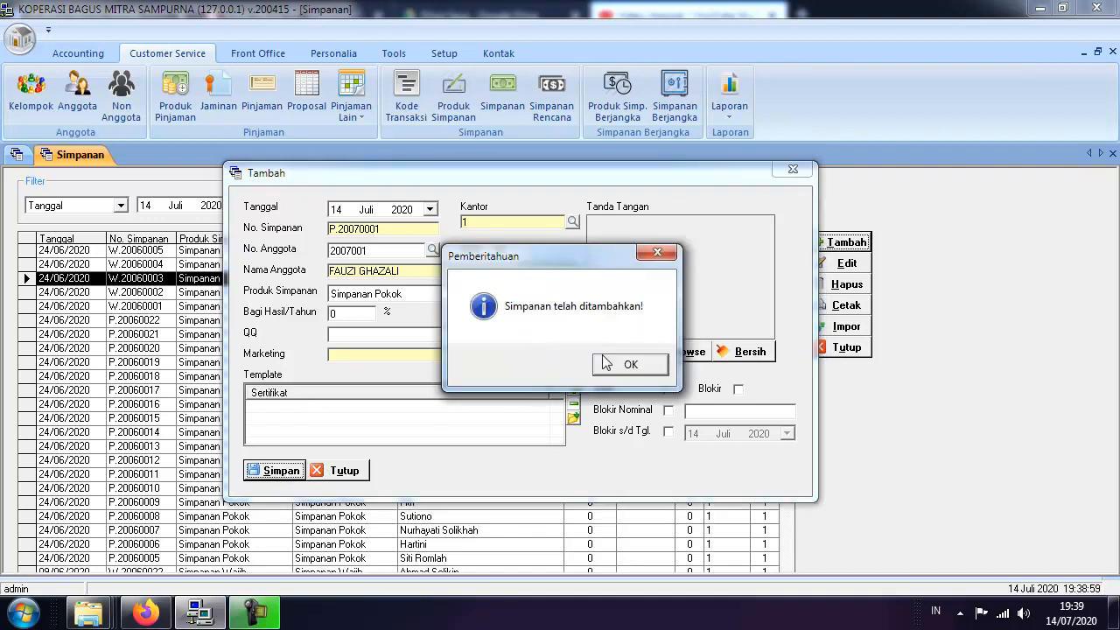
{"action": "left_click", "coordinate": [562, 363]}
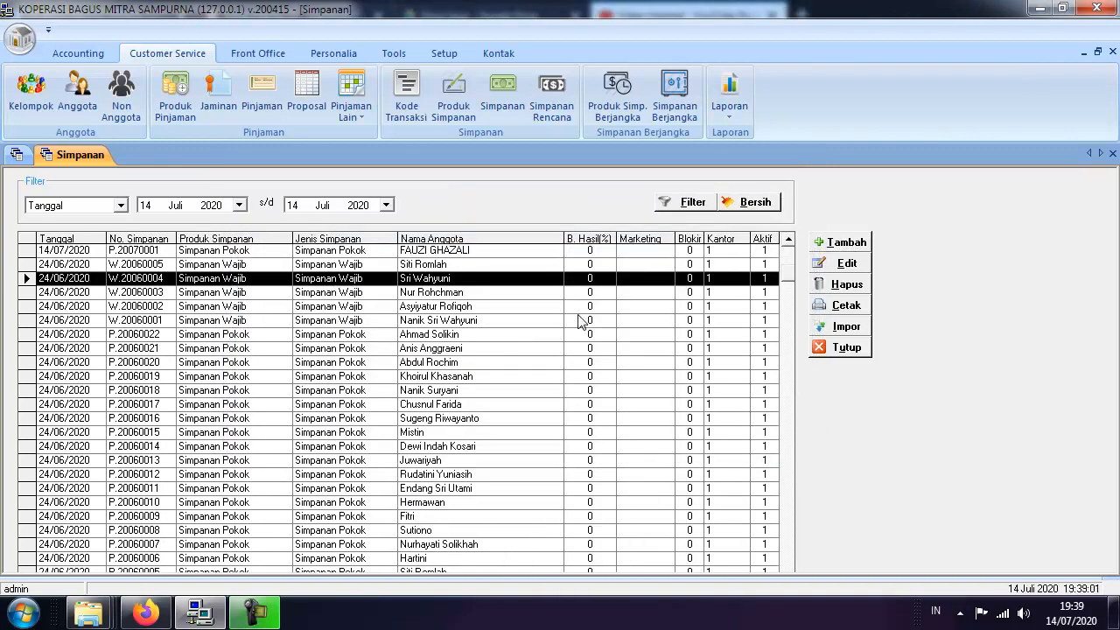
Step: Find the newly added Simpanan Pokok account dated 14/07/2020 in the savings list and select its row
{"action": "left_click_drag", "start_coordinate": [792, 272], "coordinate": [792, 243]}
{"action": "left_click", "coordinate": [444, 254]}
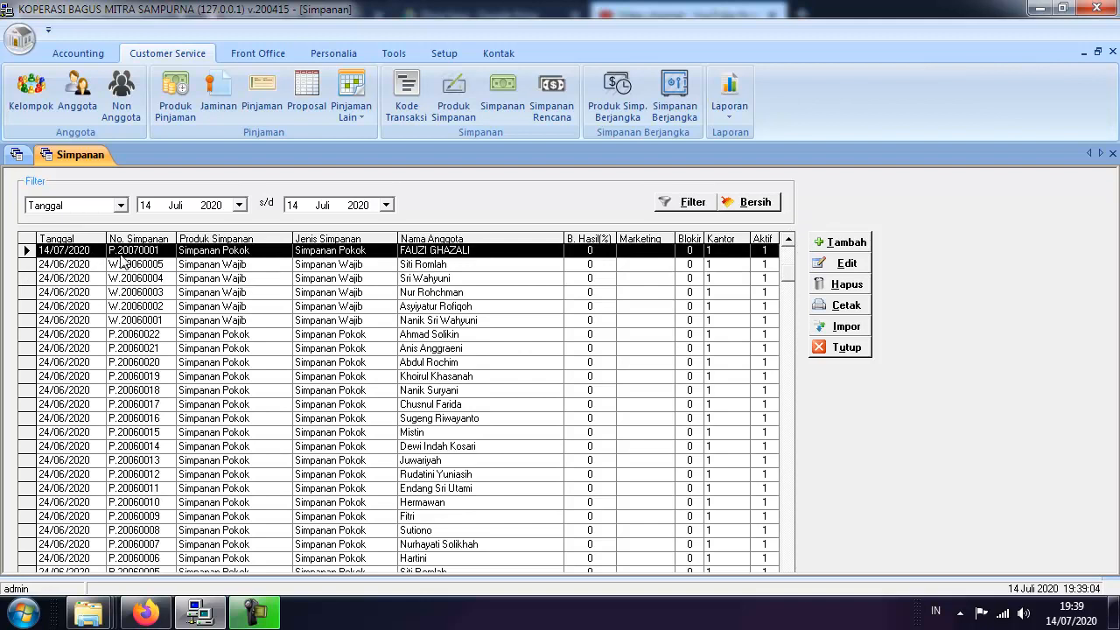
{"action": "left_click", "coordinate": [458, 266]}
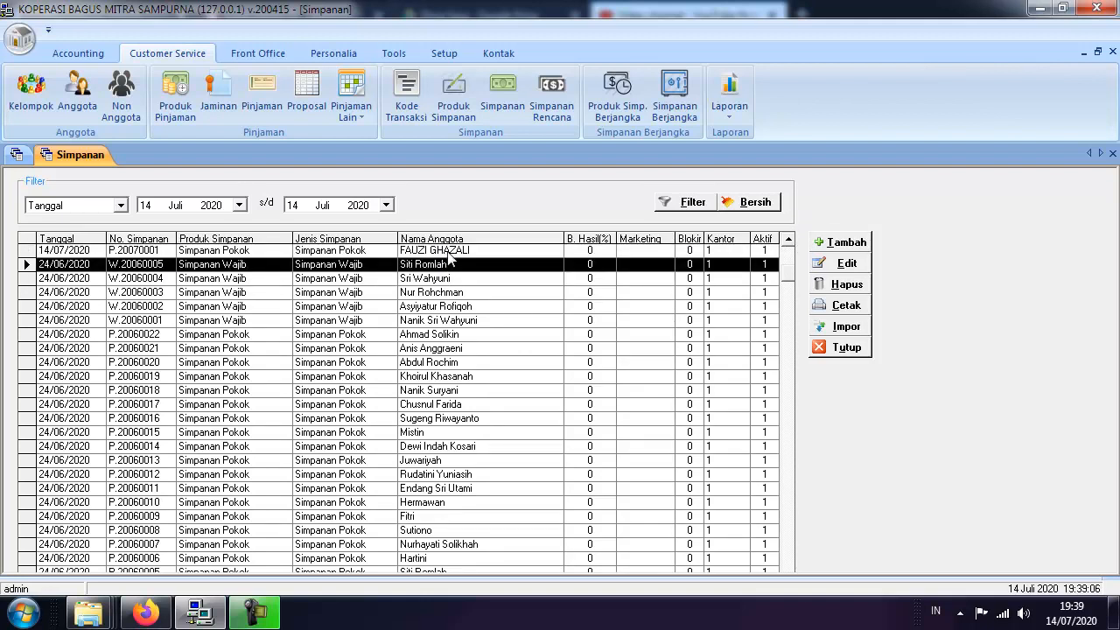
{"action": "left_click", "coordinate": [447, 252]}
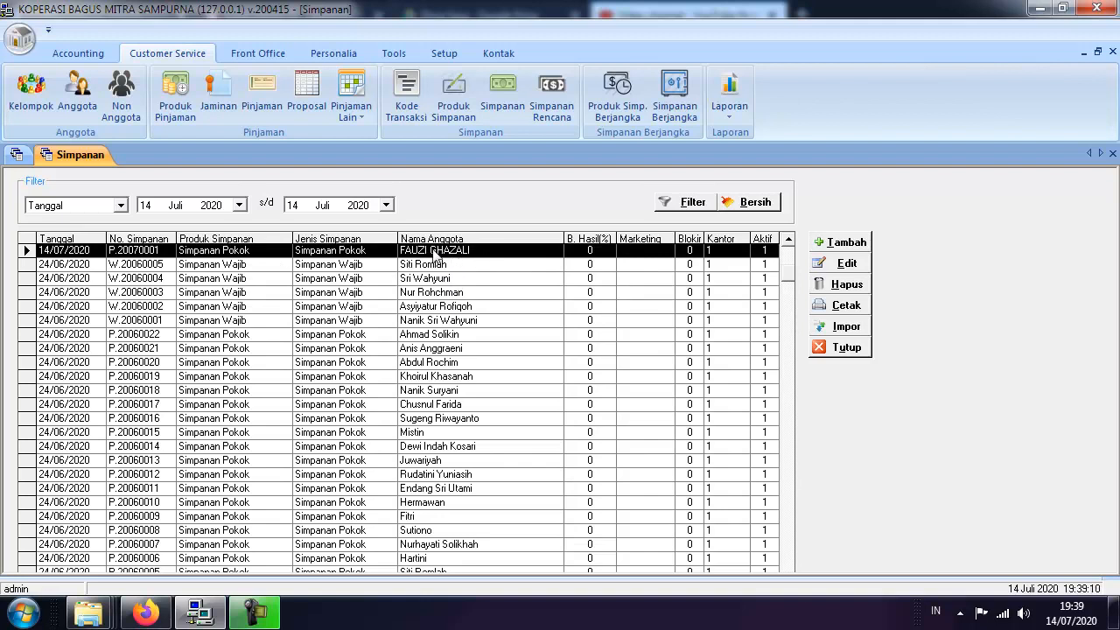
{"action": "left_click", "coordinate": [252, 54]}
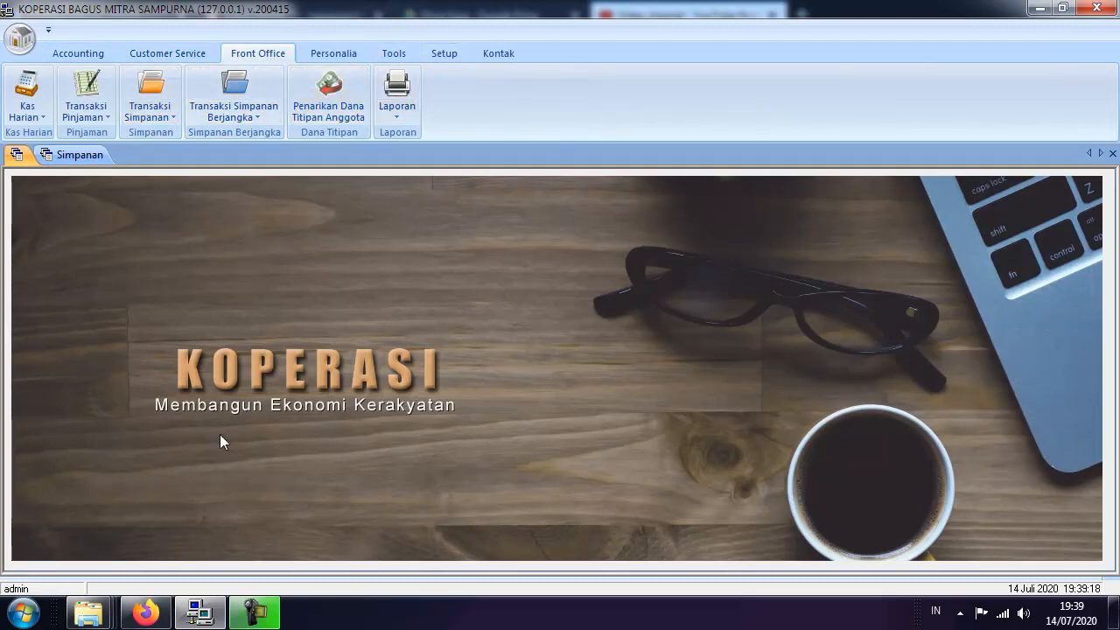
{"action": "left_click", "coordinate": [171, 120]}
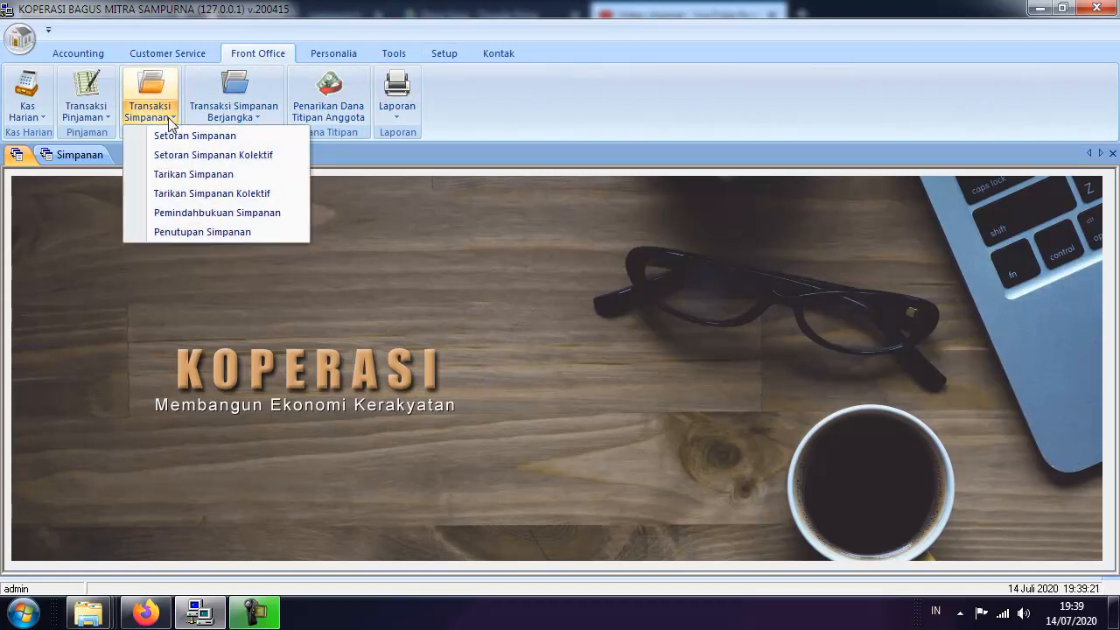
{"action": "left_click", "coordinate": [260, 53]}
{"action": "left_click", "coordinate": [187, 54]}
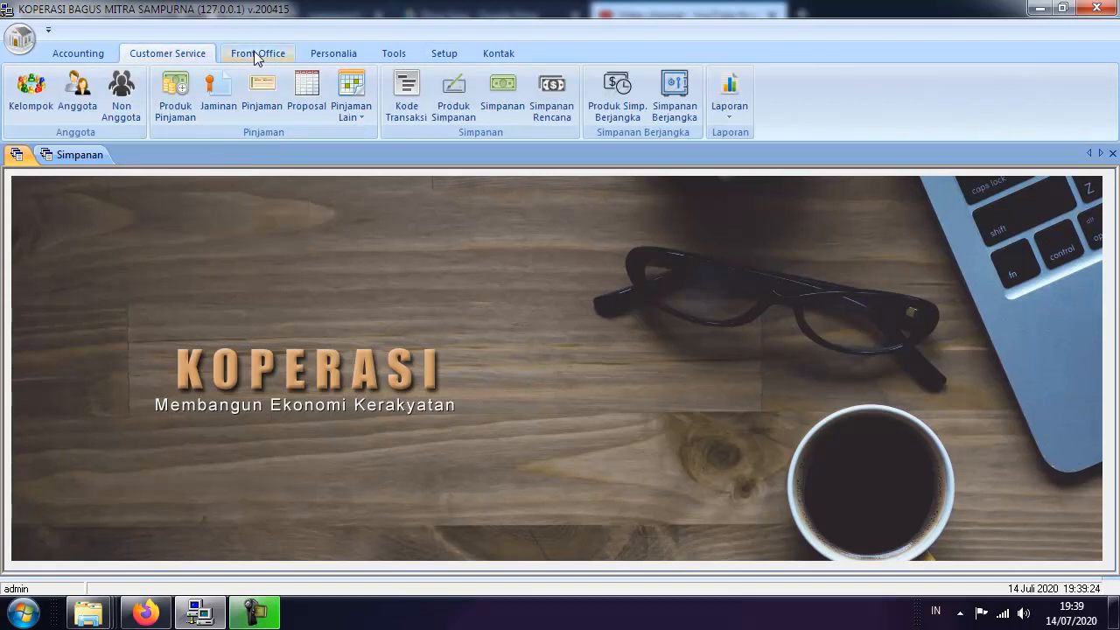
{"action": "left_click", "coordinate": [255, 55]}
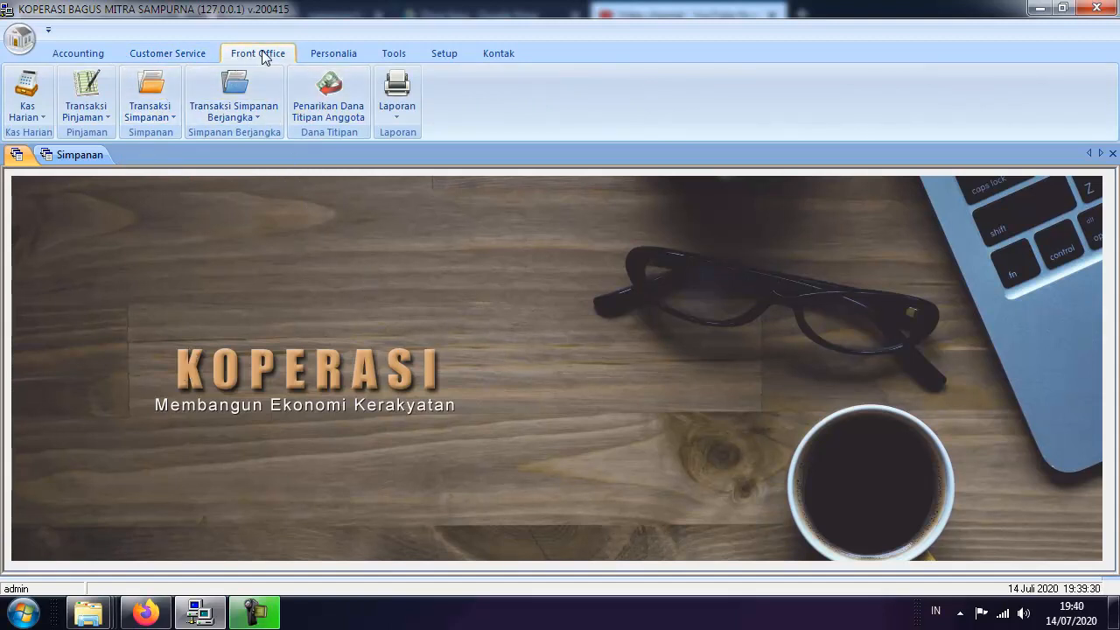
{"action": "left_click", "coordinate": [176, 54]}
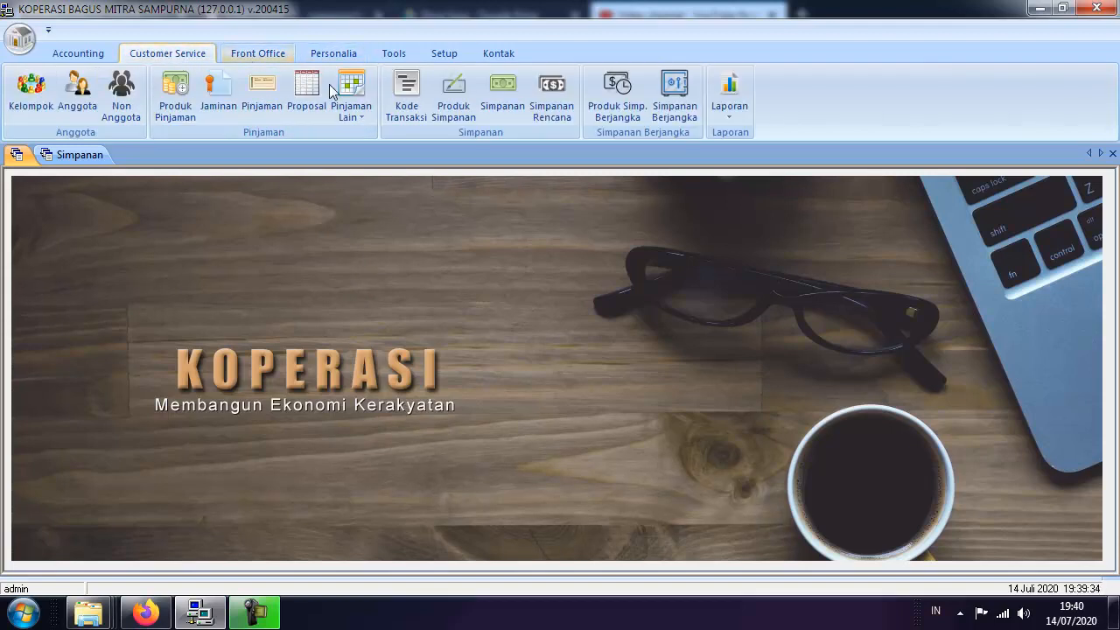
{"action": "left_click", "coordinate": [271, 58]}
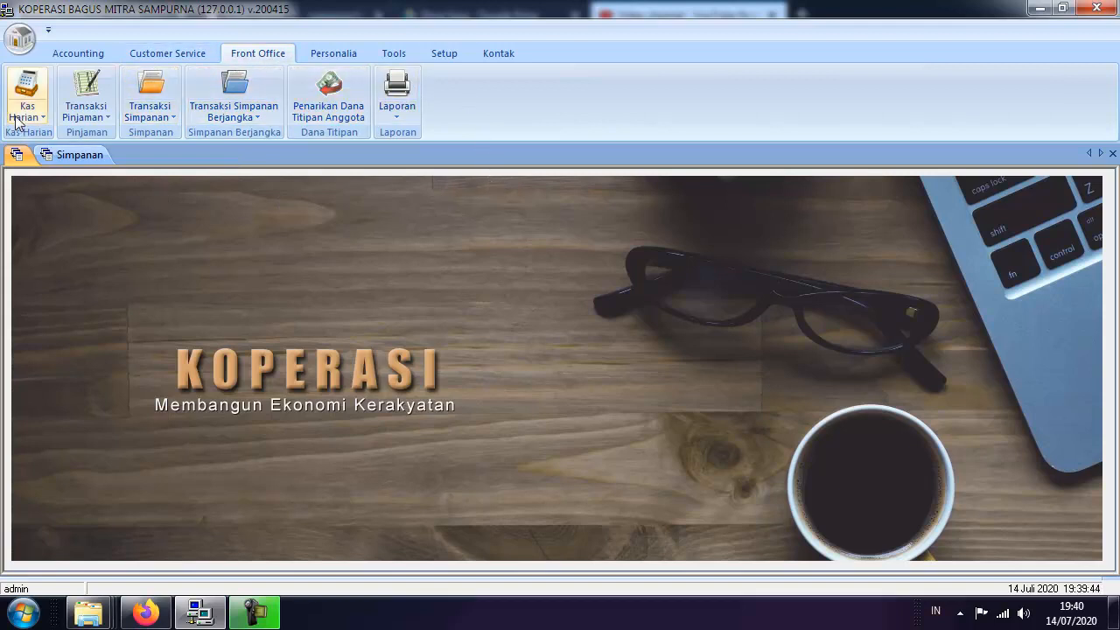
{"action": "left_click", "coordinate": [179, 54]}
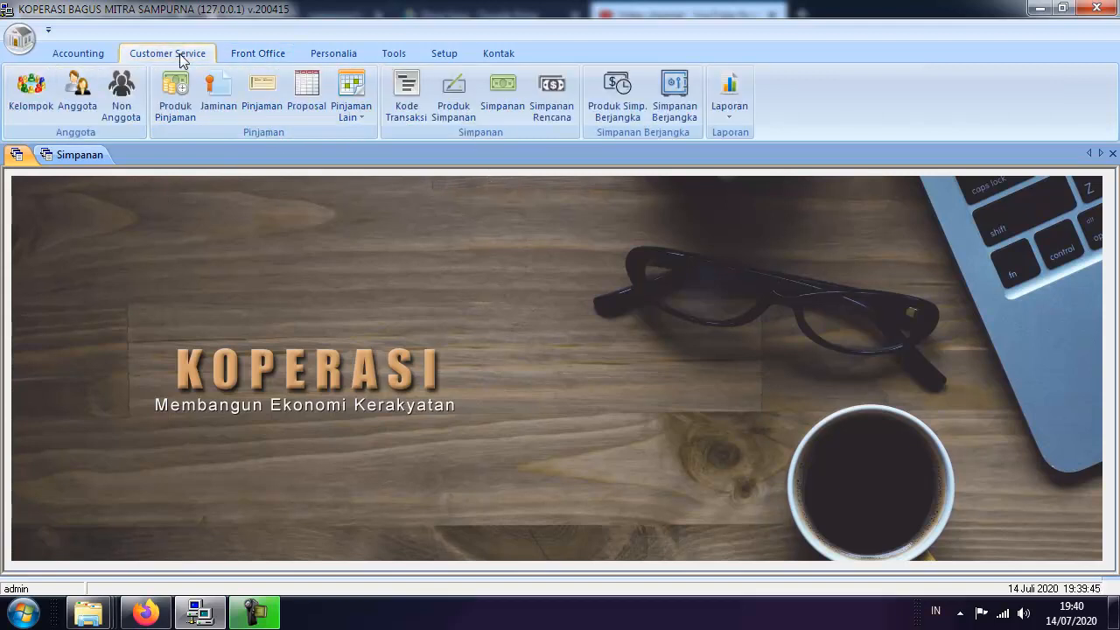
{"action": "left_click", "coordinate": [77, 54]}
Step: Open the Setoran Simpanan list of savings deposits and start a new deposit entry
{"action": "left_click", "coordinate": [268, 55]}
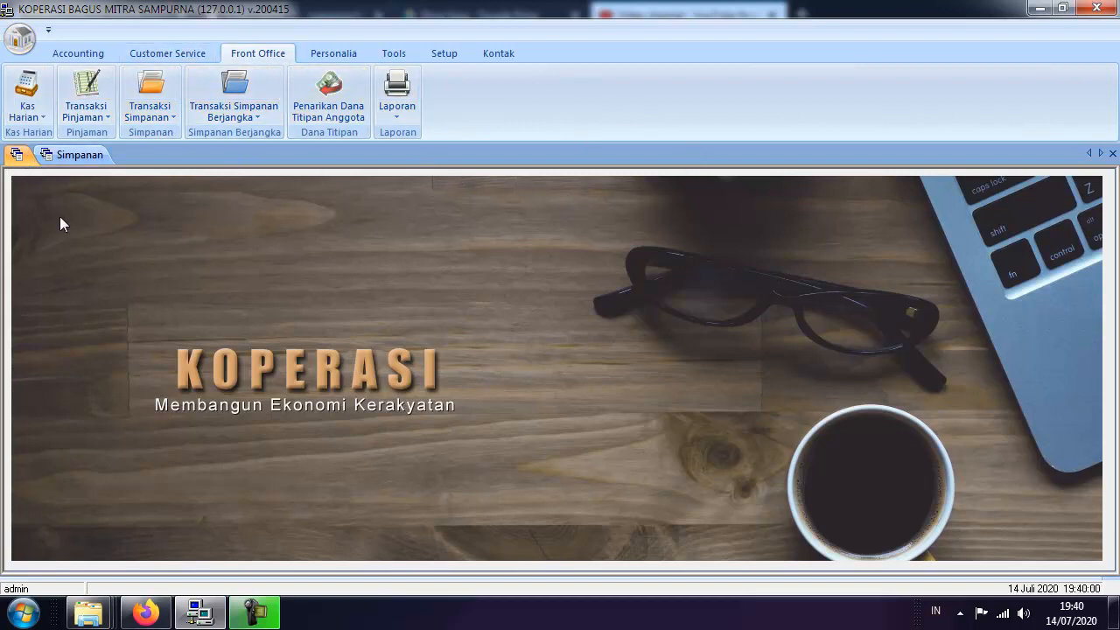
{"action": "left_click", "coordinate": [158, 114]}
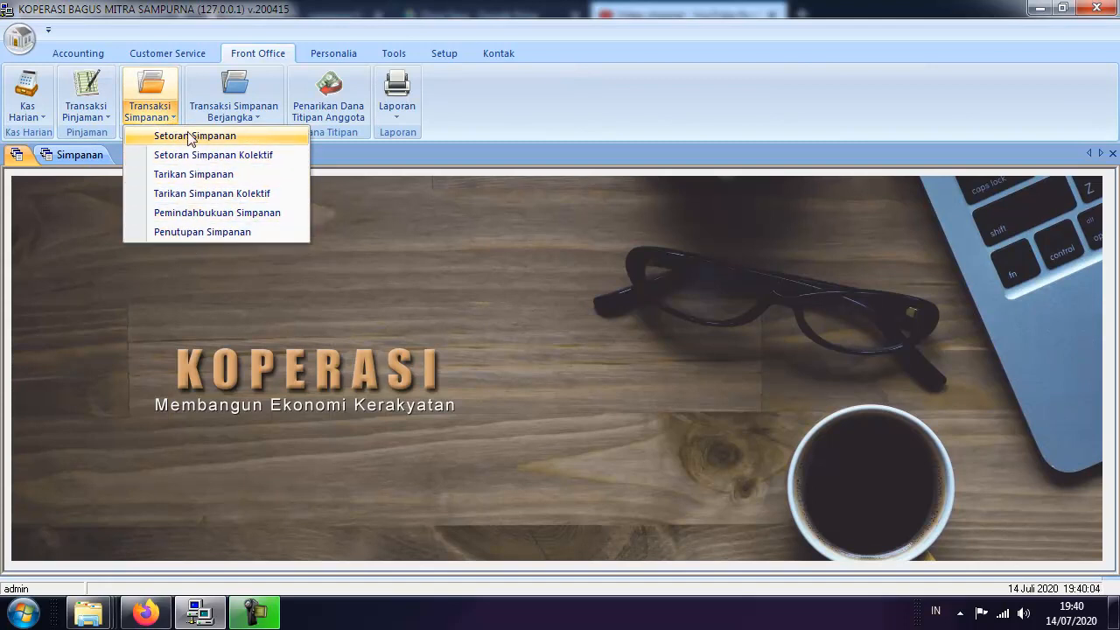
{"action": "left_click", "coordinate": [277, 55]}
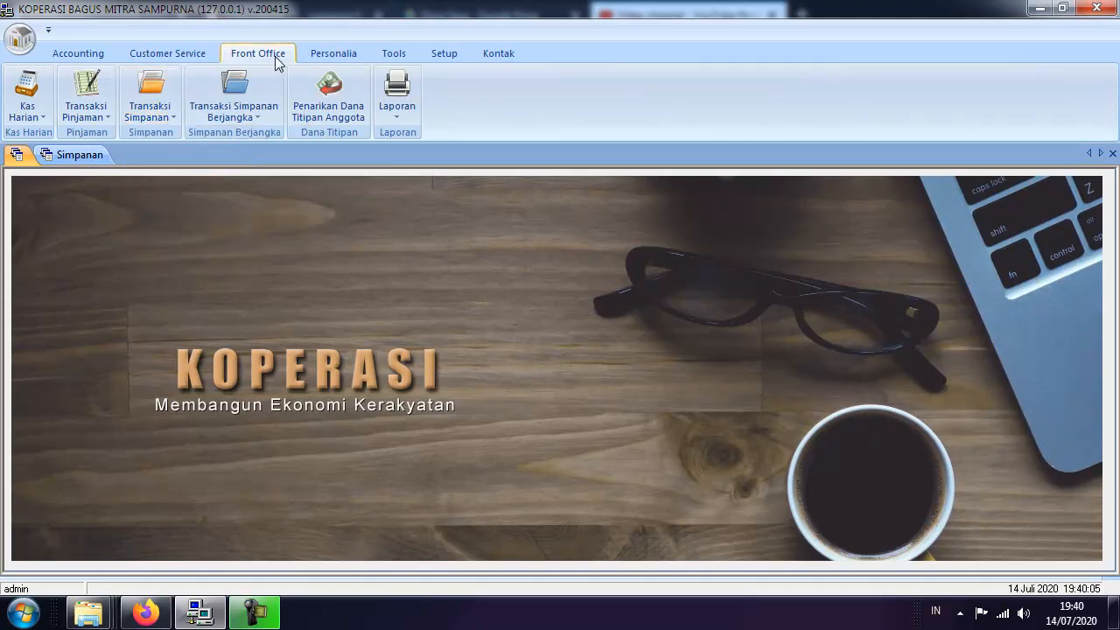
{"action": "left_click", "coordinate": [164, 128]}
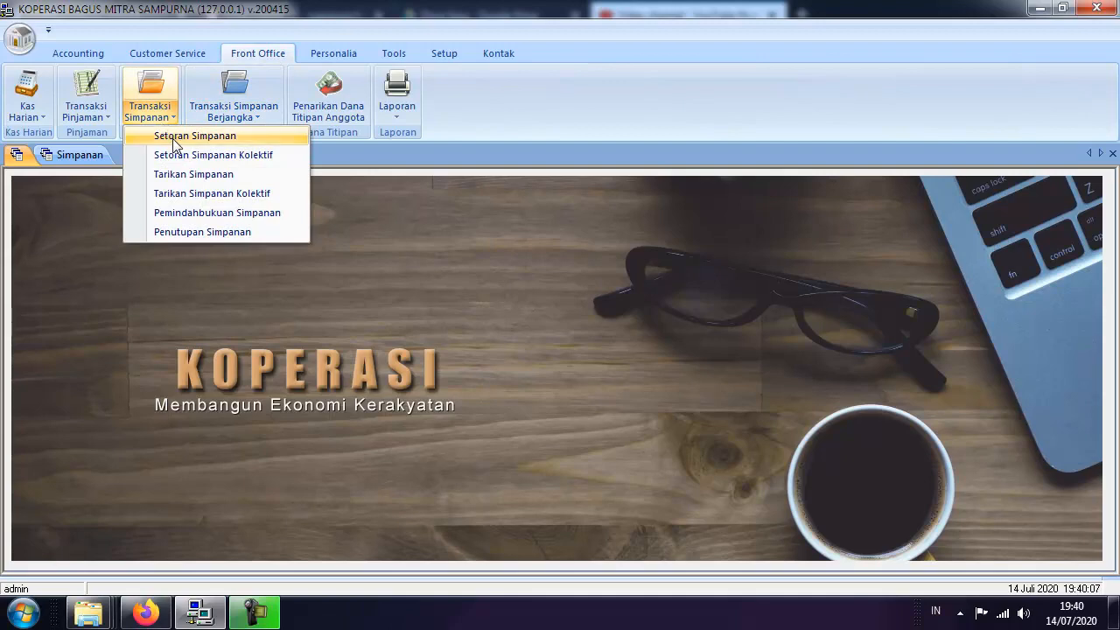
{"action": "left_click", "coordinate": [176, 138]}
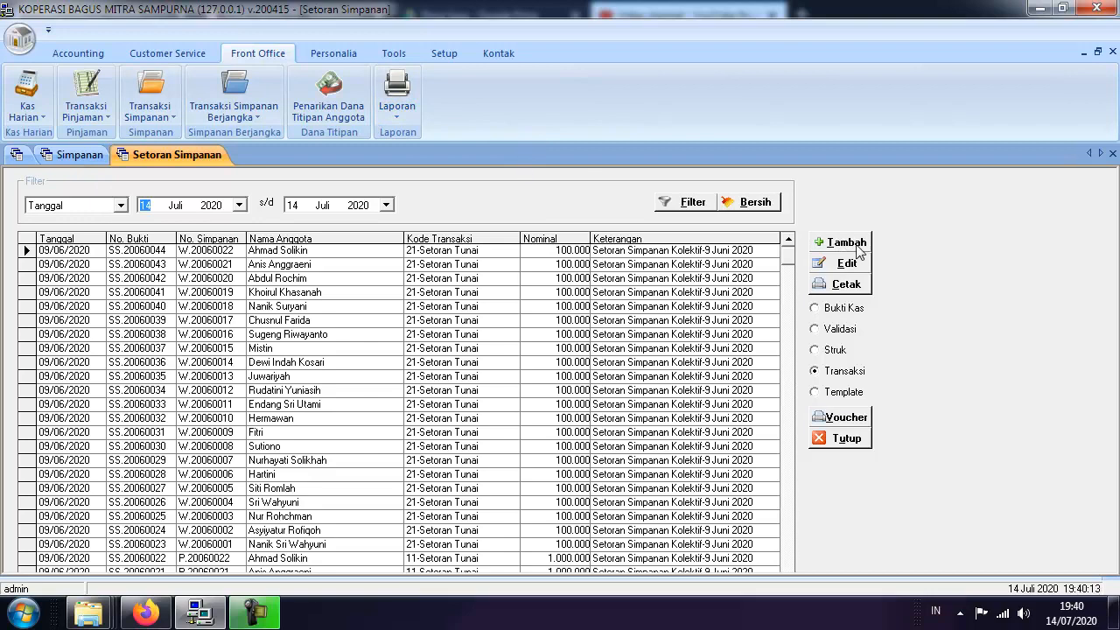
{"action": "left_click", "coordinate": [858, 248]}
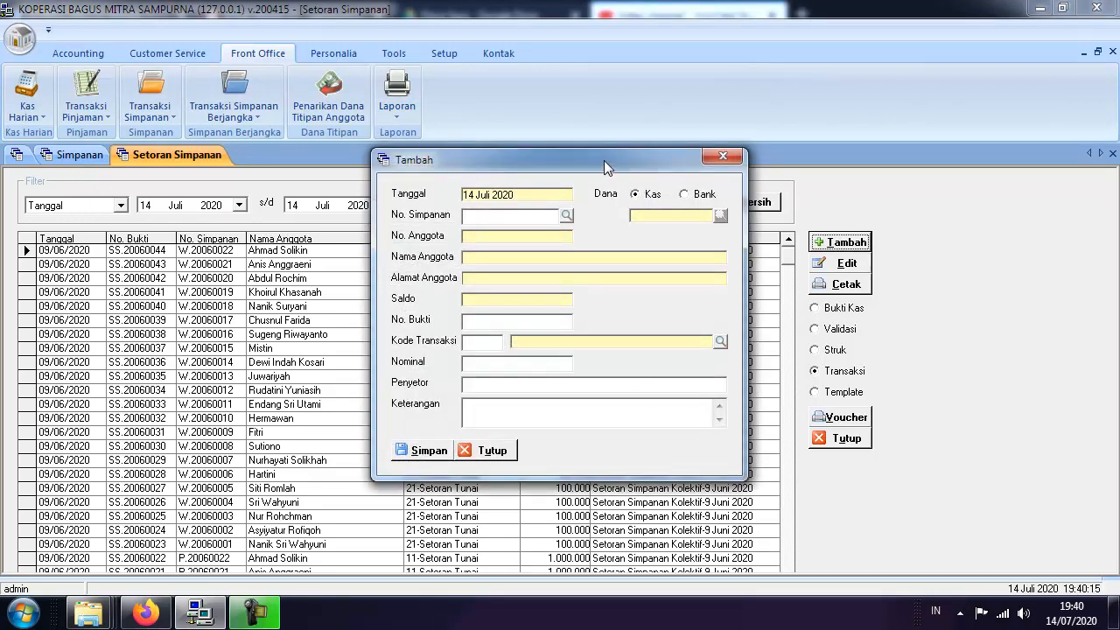
{"action": "left_click_drag", "start_coordinate": [604, 160], "coordinate": [463, 196]}
Step: List the savings accounts of all product types and choose the member's new Simpanan Pokok account for the deposit
{"action": "left_click", "coordinate": [425, 252]}
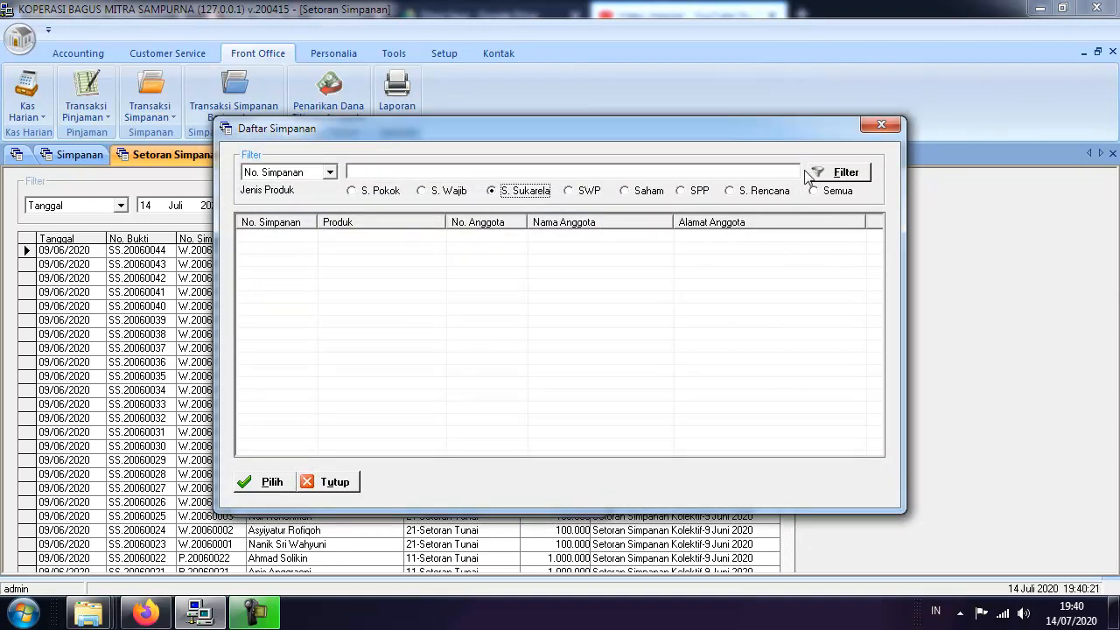
{"action": "left_click", "coordinate": [842, 173]}
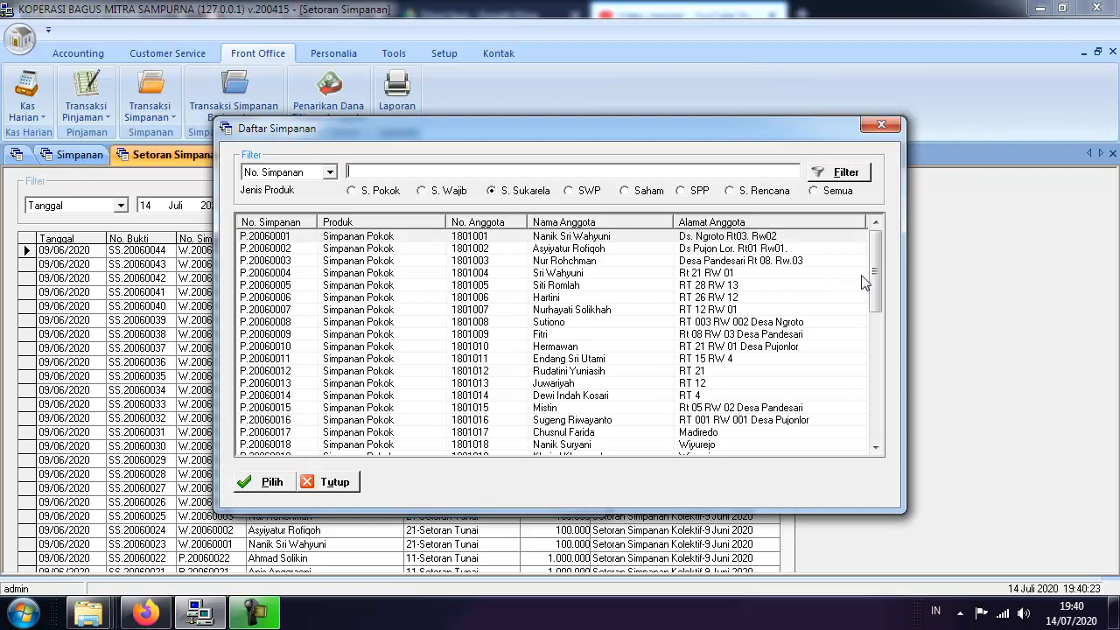
{"action": "left_click_drag", "start_coordinate": [873, 273], "coordinate": [877, 224]}
{"action": "left_click", "coordinate": [815, 192]}
{"action": "left_click", "coordinate": [843, 173]}
{"action": "left_click_drag", "start_coordinate": [874, 252], "coordinate": [871, 331]}
{"action": "left_click", "coordinate": [560, 299]}
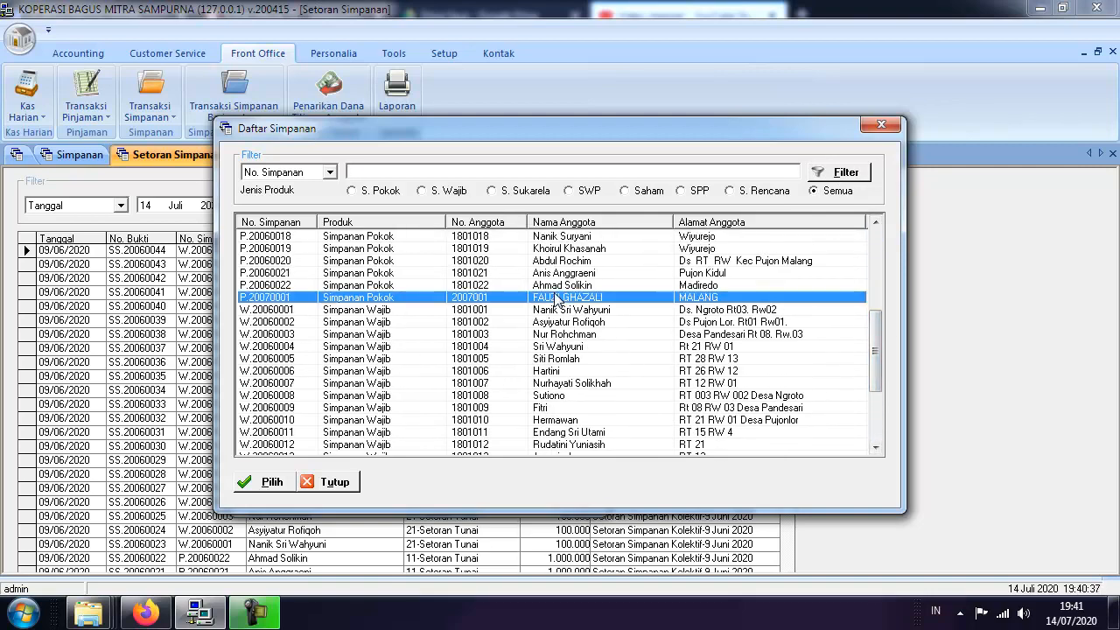
{"action": "left_click", "coordinate": [277, 482]}
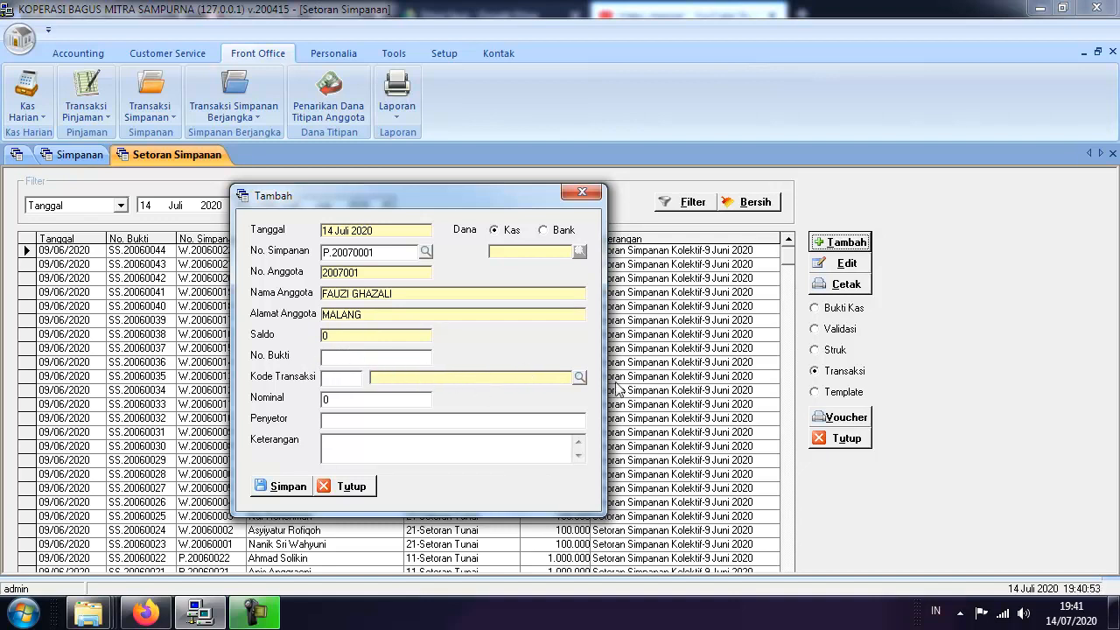
Step: Set the deposit's transaction code to 11, Setoran Tunai
{"action": "left_click", "coordinate": [580, 378]}
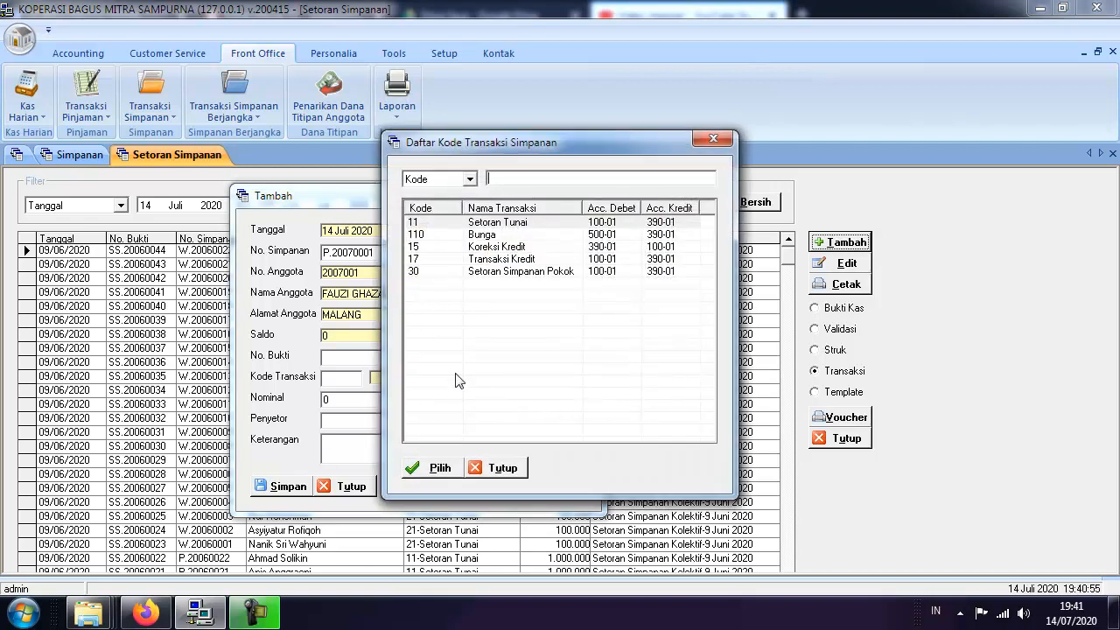
{"action": "left_click", "coordinate": [521, 228]}
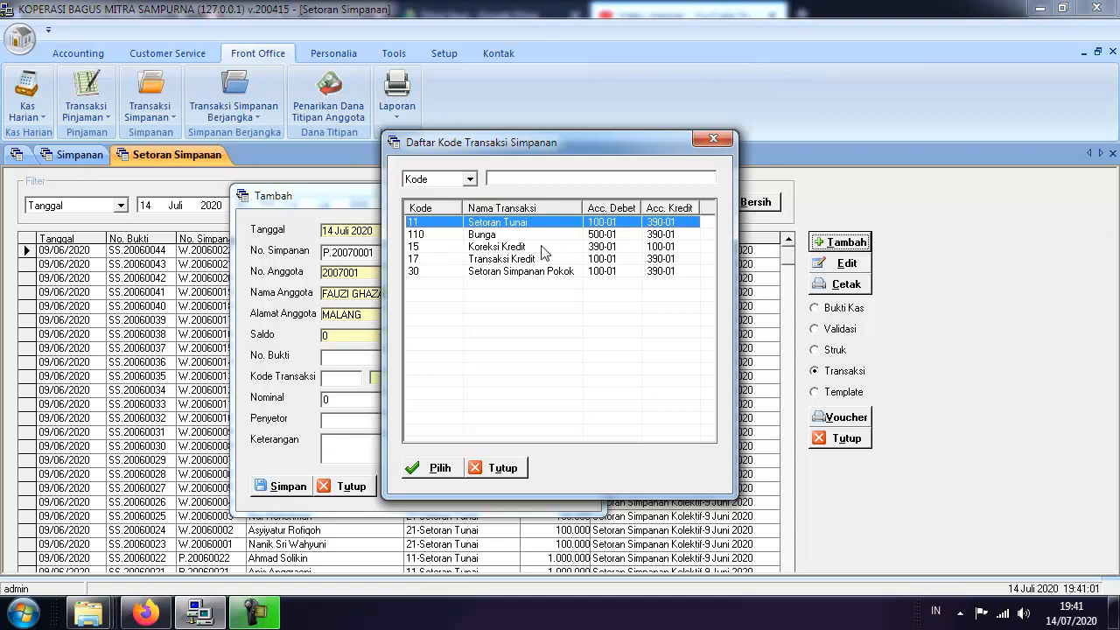
{"action": "left_click", "coordinate": [435, 469]}
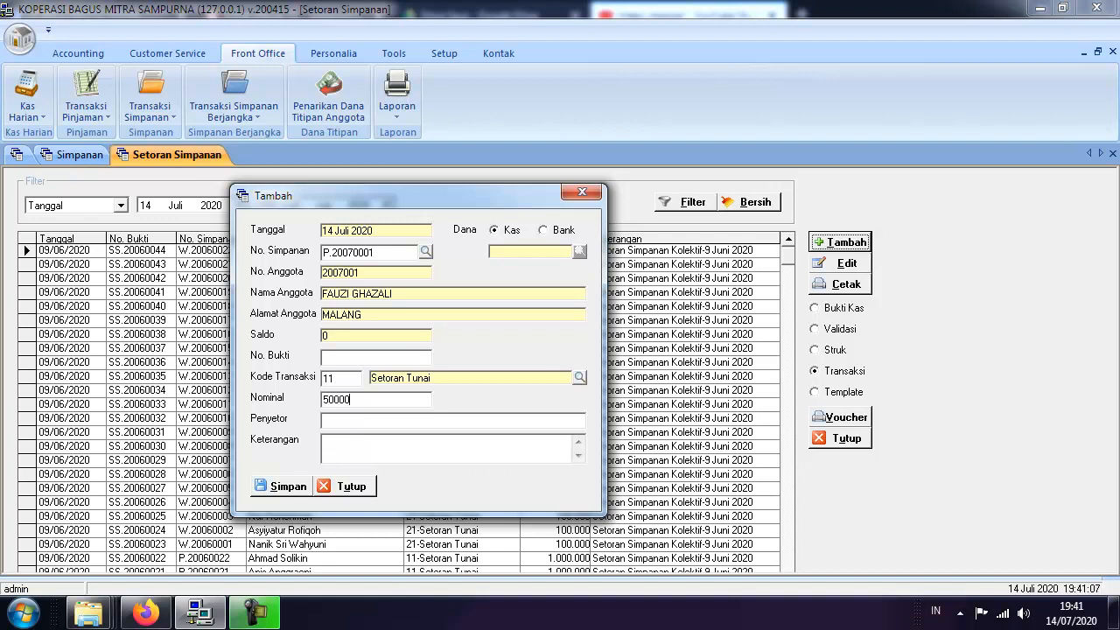
Step: Enter safasdfasdf as the deposit's No. Bukti and save the 500.000 cash deposit
{"action": "left_click", "coordinate": [289, 487]}
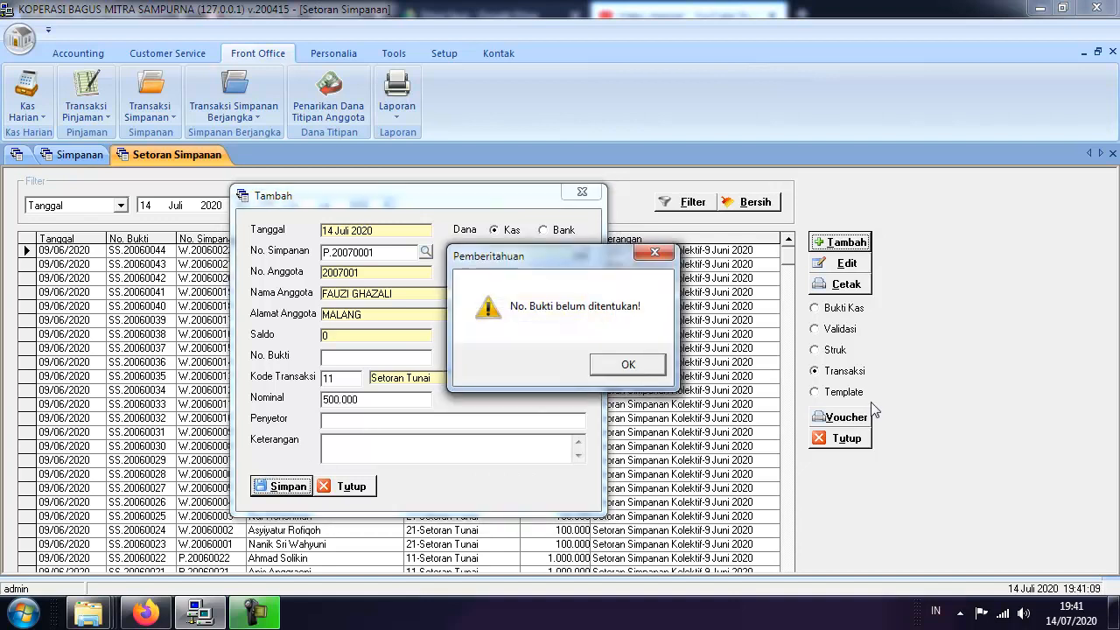
{"action": "left_click", "coordinate": [627, 365]}
{"action": "type", "text": "safasdfasd"}
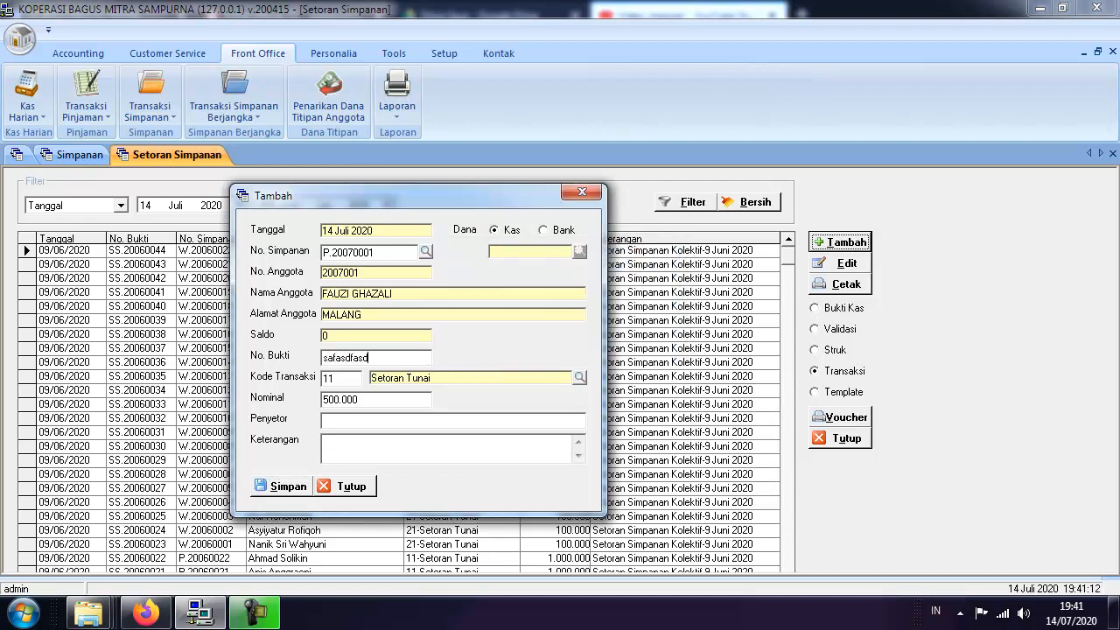
{"action": "type", "text": "f"}
{"action": "left_click", "coordinate": [291, 486]}
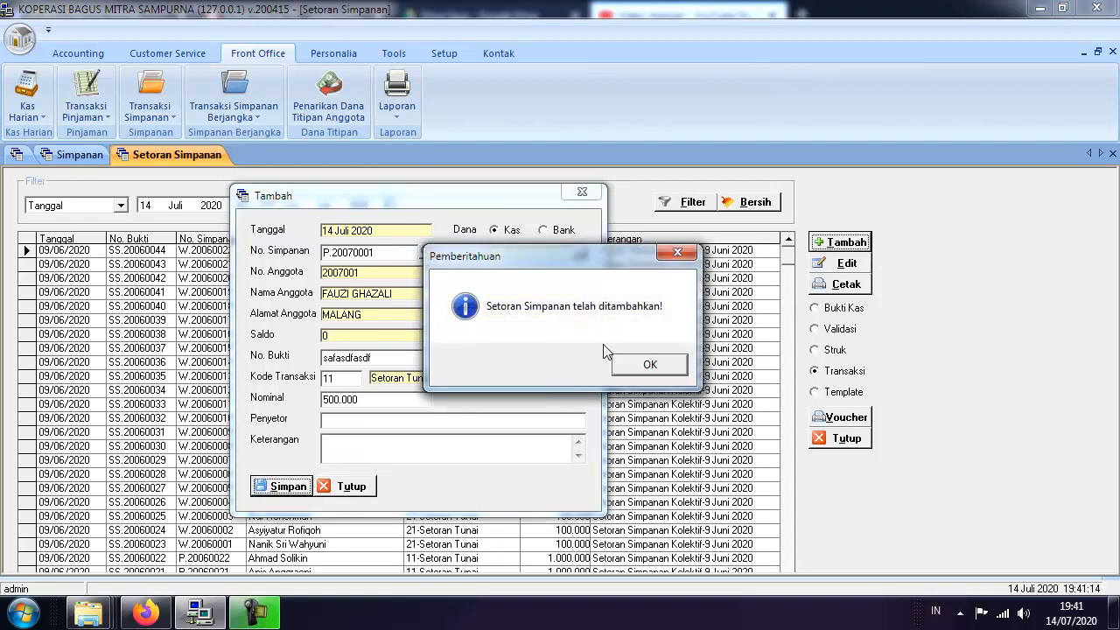
{"action": "left_click", "coordinate": [650, 365]}
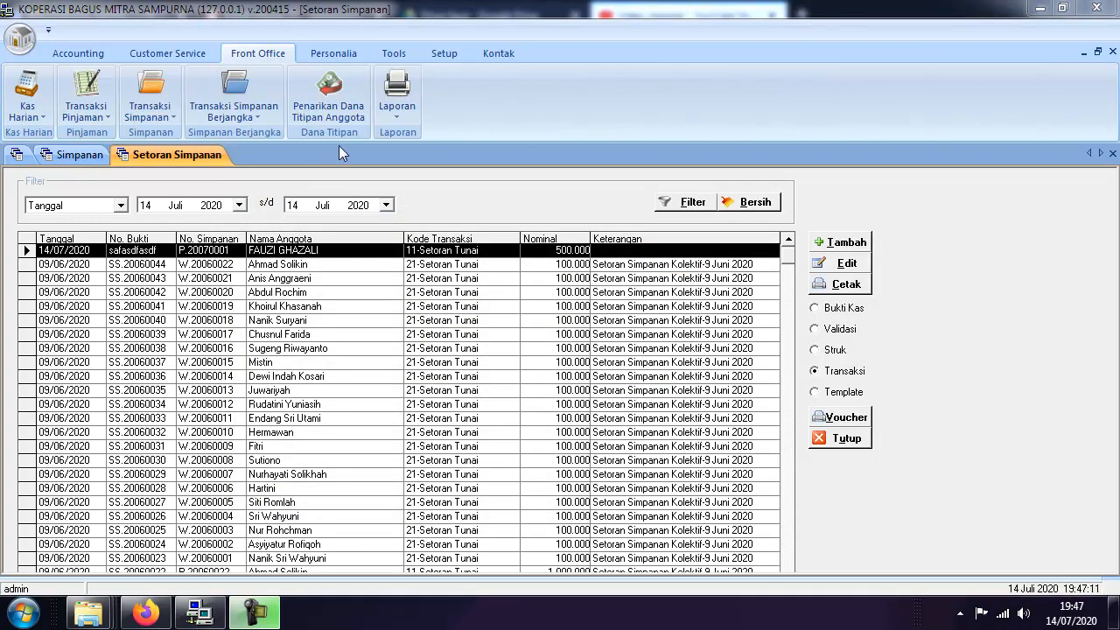
Step: Open the Tarikan Simpanan list of savings withdrawals and start a new withdrawal entry
{"action": "left_click", "coordinate": [169, 117]}
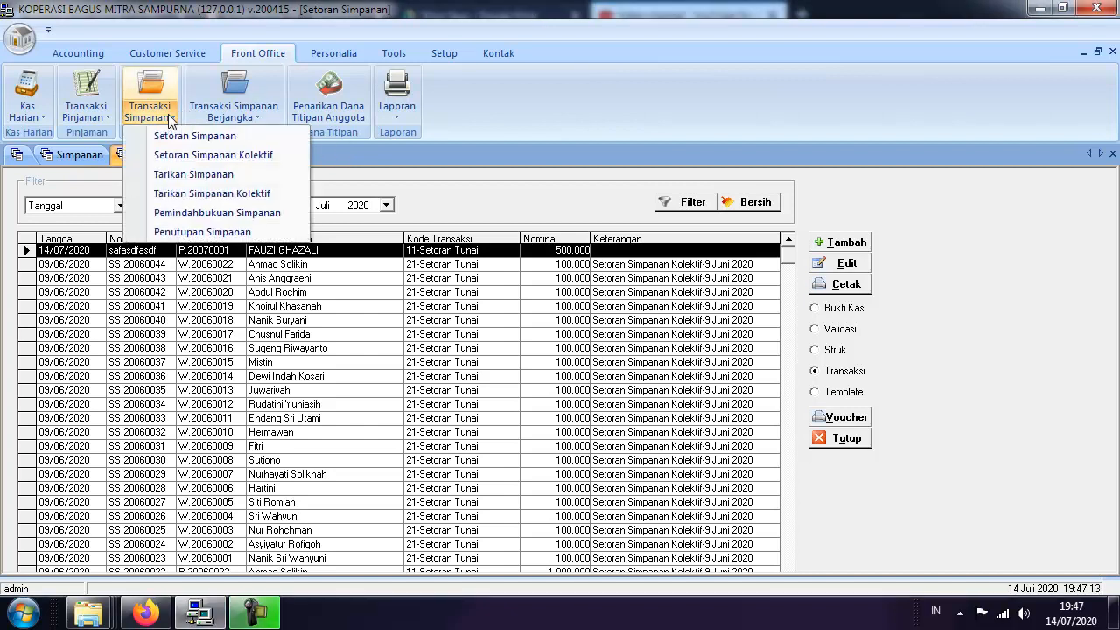
{"action": "left_click", "coordinate": [193, 174]}
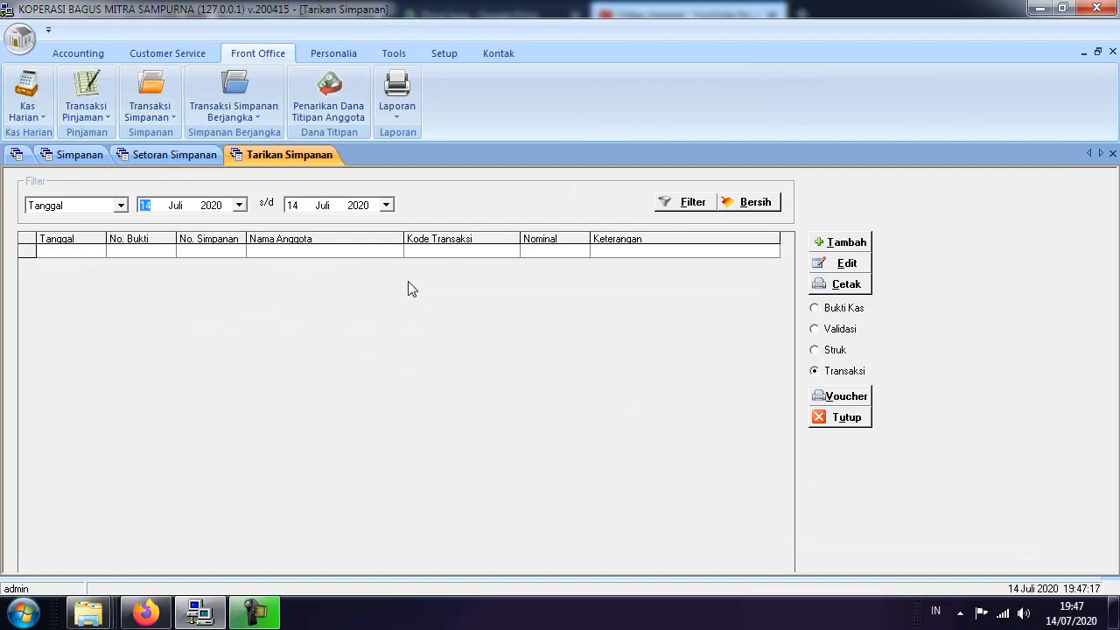
{"action": "left_click", "coordinate": [840, 242]}
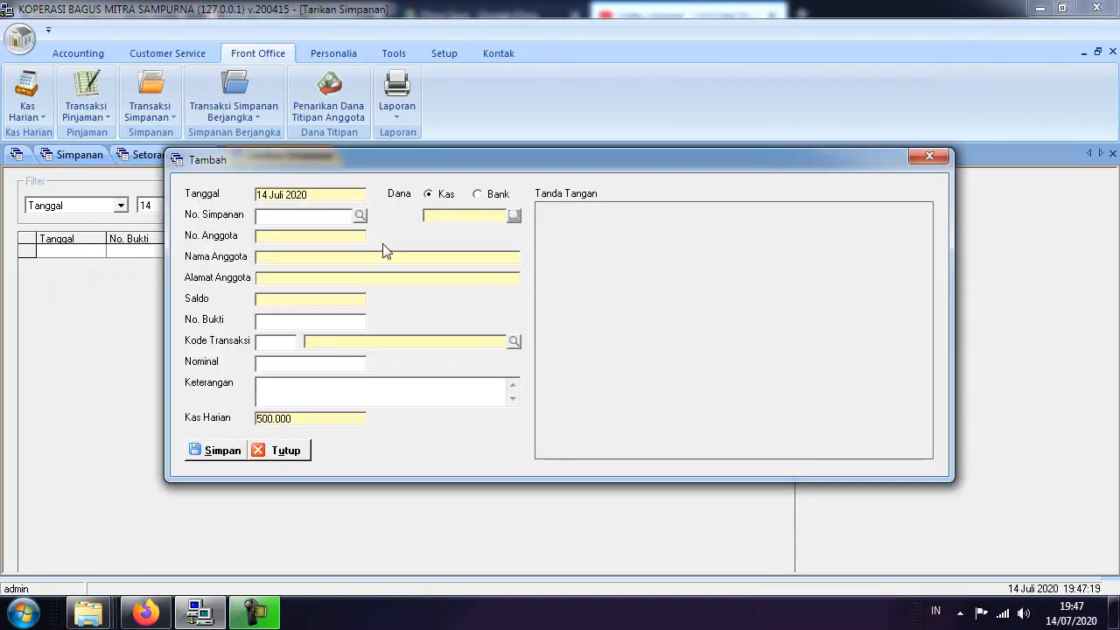
Step: List savings accounts of all product types and choose the member's new Simpanan Pokok account for the withdrawal
{"action": "left_click", "coordinate": [361, 217]}
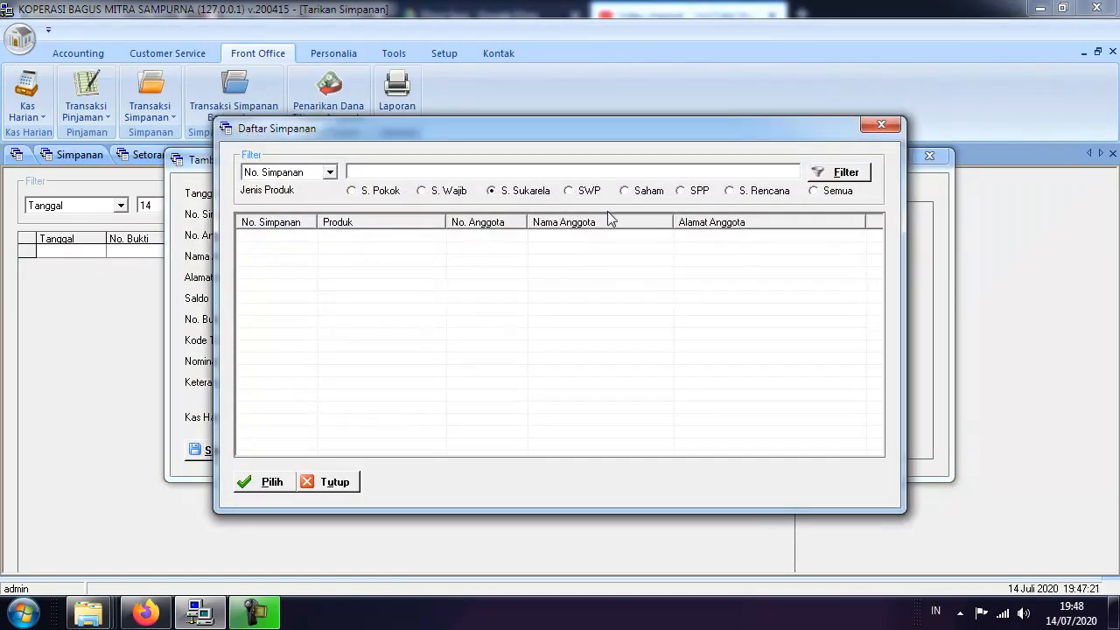
{"action": "left_click", "coordinate": [829, 194]}
{"action": "left_click", "coordinate": [852, 176]}
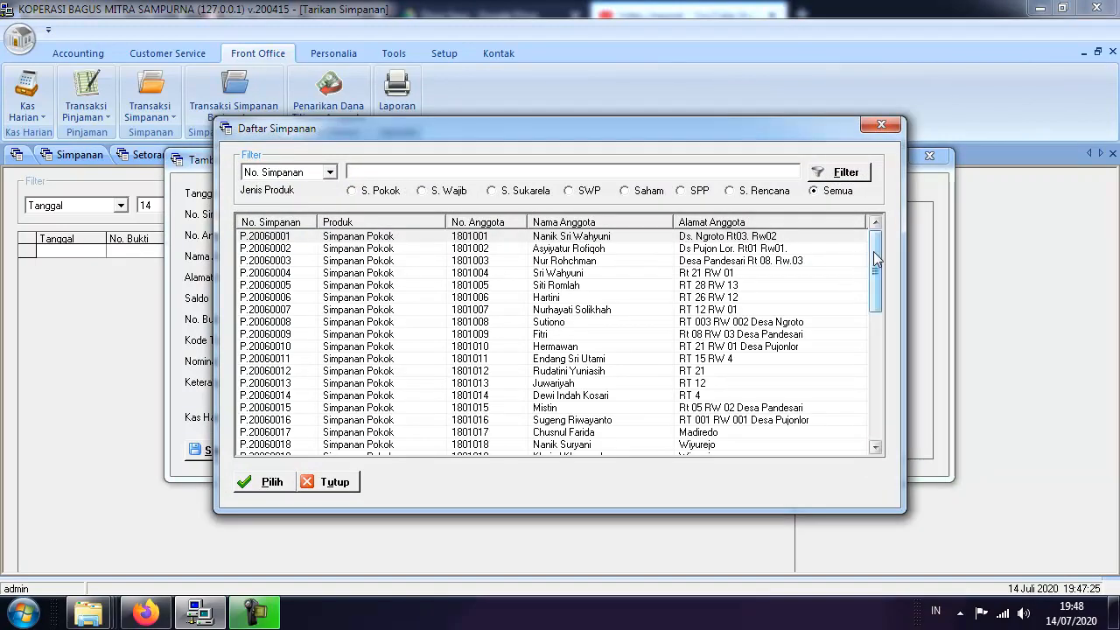
{"action": "left_click_drag", "start_coordinate": [873, 273], "coordinate": [873, 337]}
{"action": "left_click", "coordinate": [586, 333]}
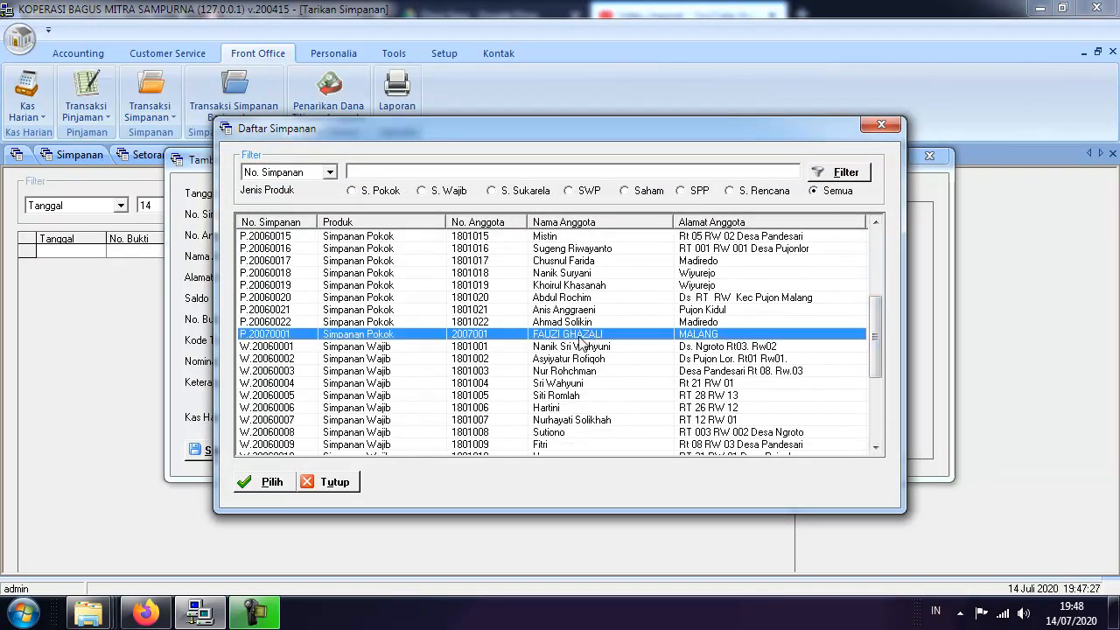
{"action": "left_click", "coordinate": [267, 483]}
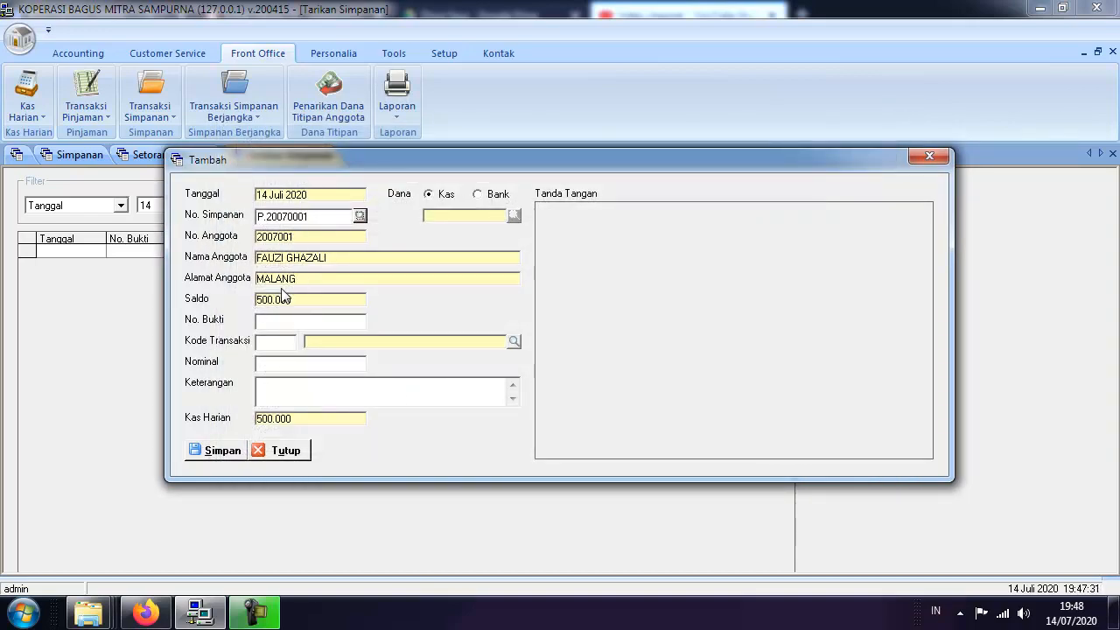
Step: Fill in the withdrawal with transaction code 12, Tarikan Tunai, No. Bukti werwrwer and Nominal 100.000, and save it
{"action": "left_click", "coordinate": [284, 344]}
{"action": "left_click", "coordinate": [514, 343]}
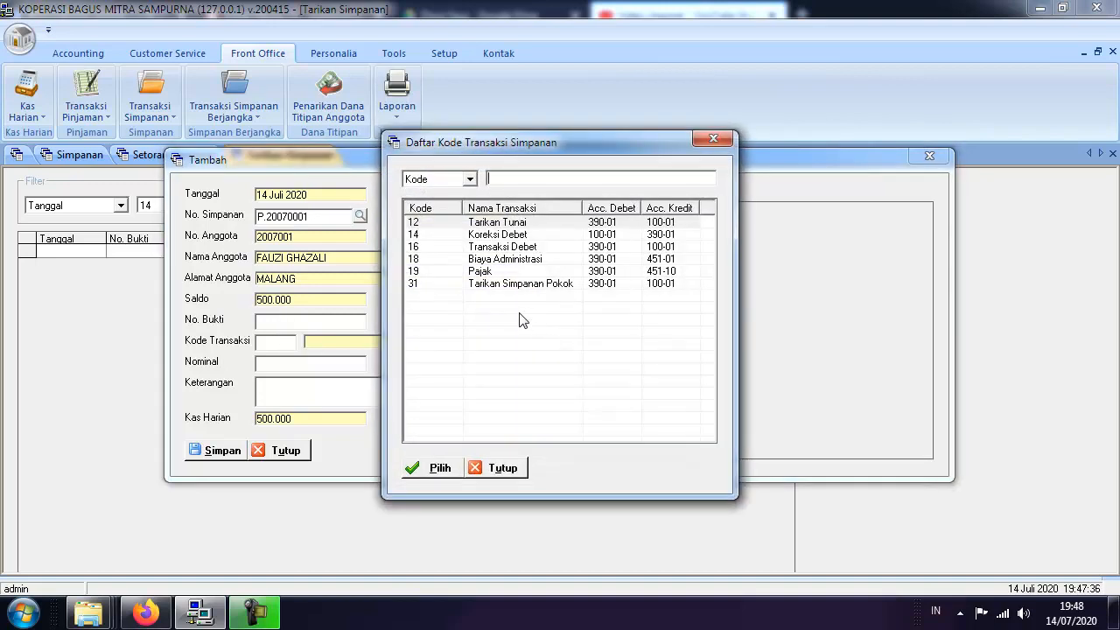
{"action": "left_click", "coordinate": [525, 222]}
{"action": "left_click", "coordinate": [420, 471]}
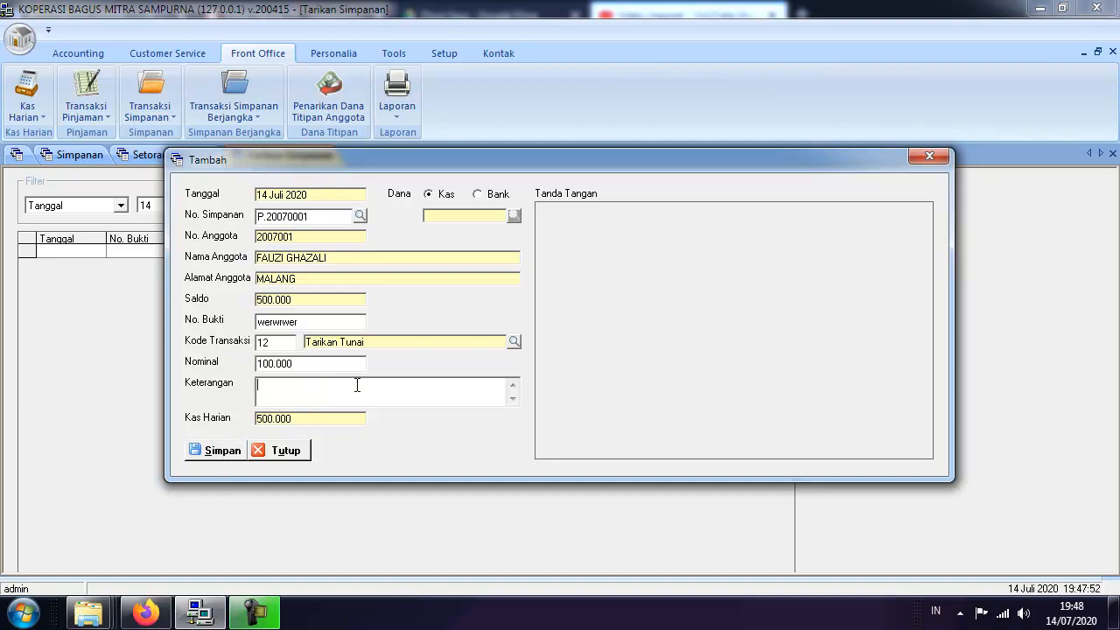
{"action": "left_click", "coordinate": [223, 452]}
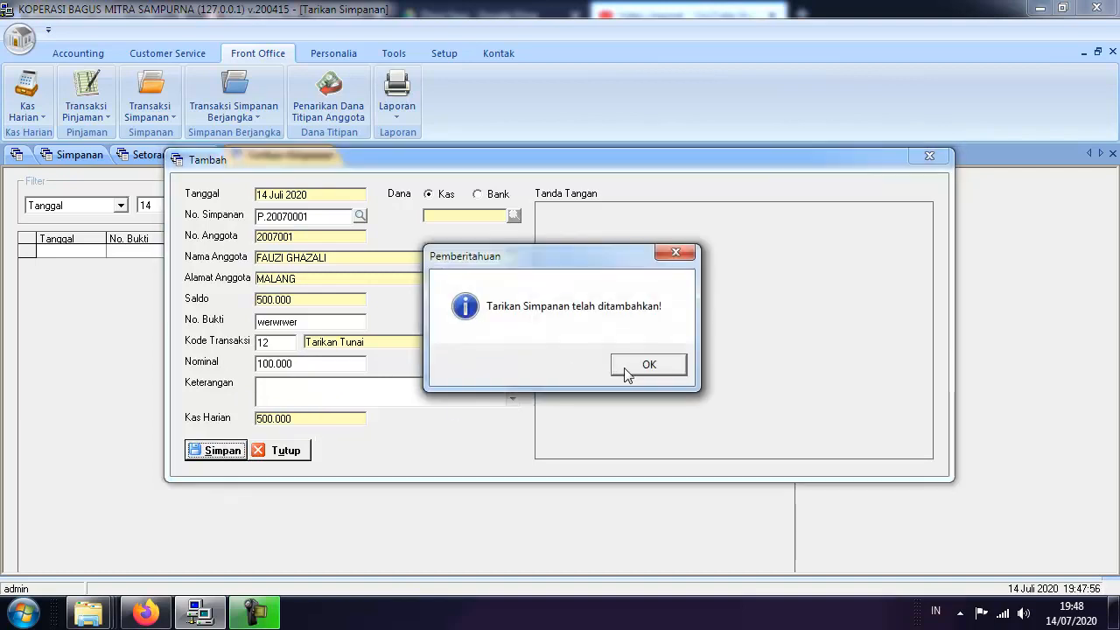
{"action": "left_click", "coordinate": [637, 368]}
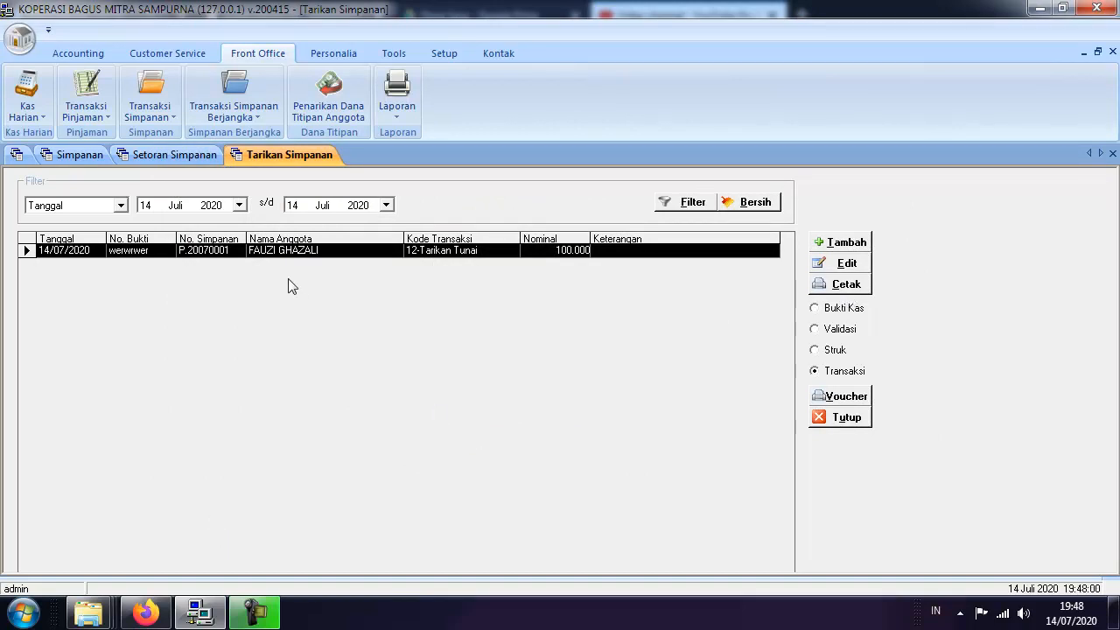
Step: Open the Rekening Koran report among the Customer Service savings reports
{"action": "left_click", "coordinate": [406, 114]}
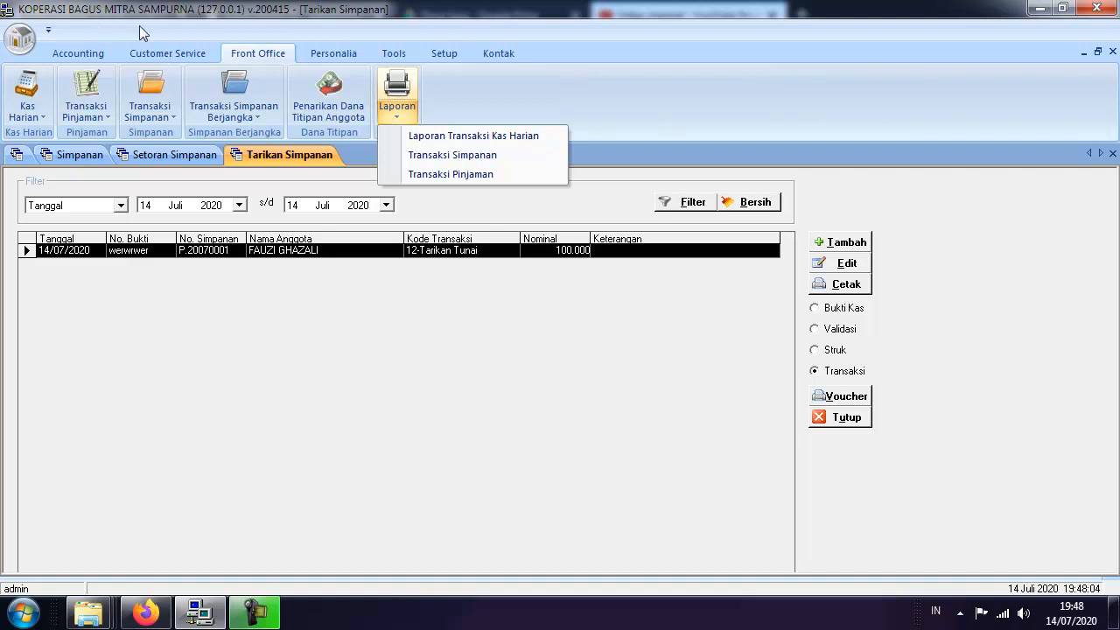
{"action": "left_click", "coordinate": [179, 54]}
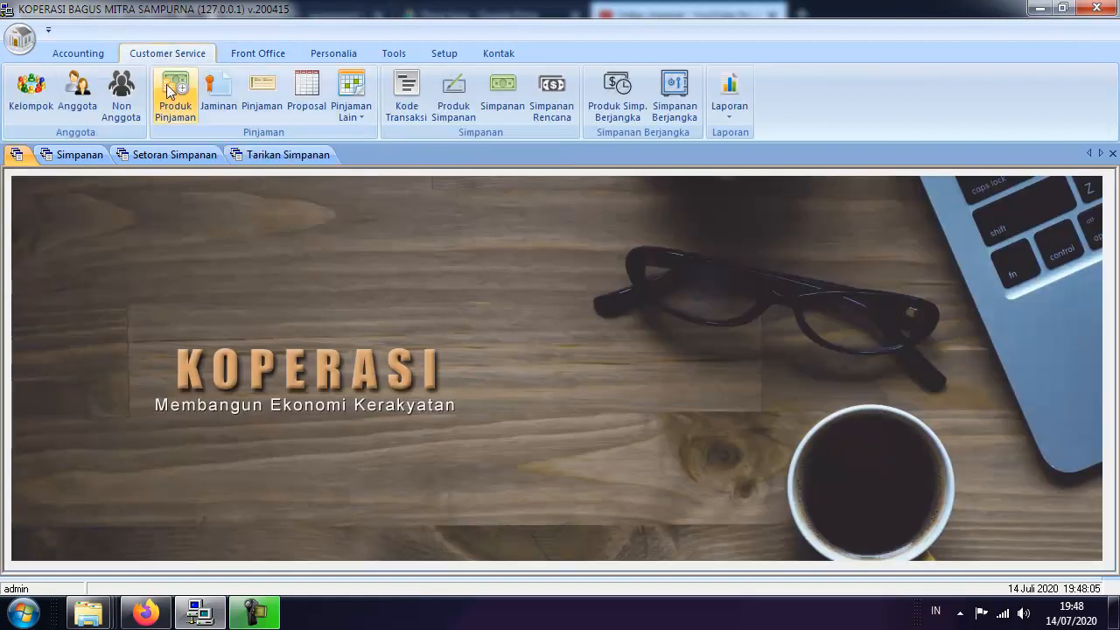
{"action": "left_click", "coordinate": [713, 118]}
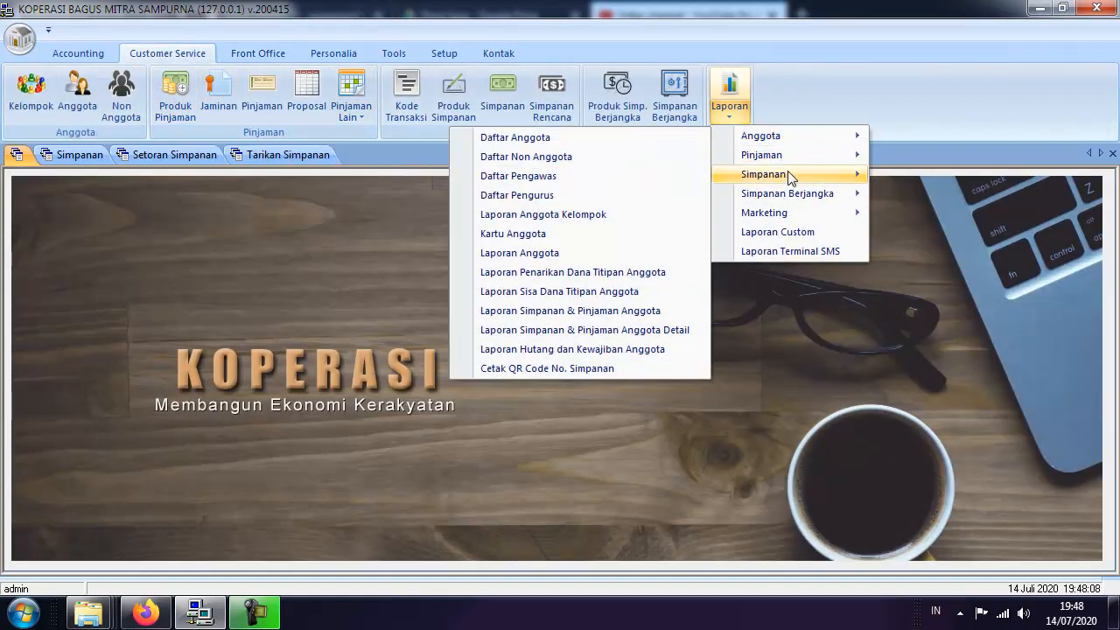
{"action": "mouse_move", "coordinate": [788, 173]}
{"action": "mouse_move", "coordinate": [546, 182]}
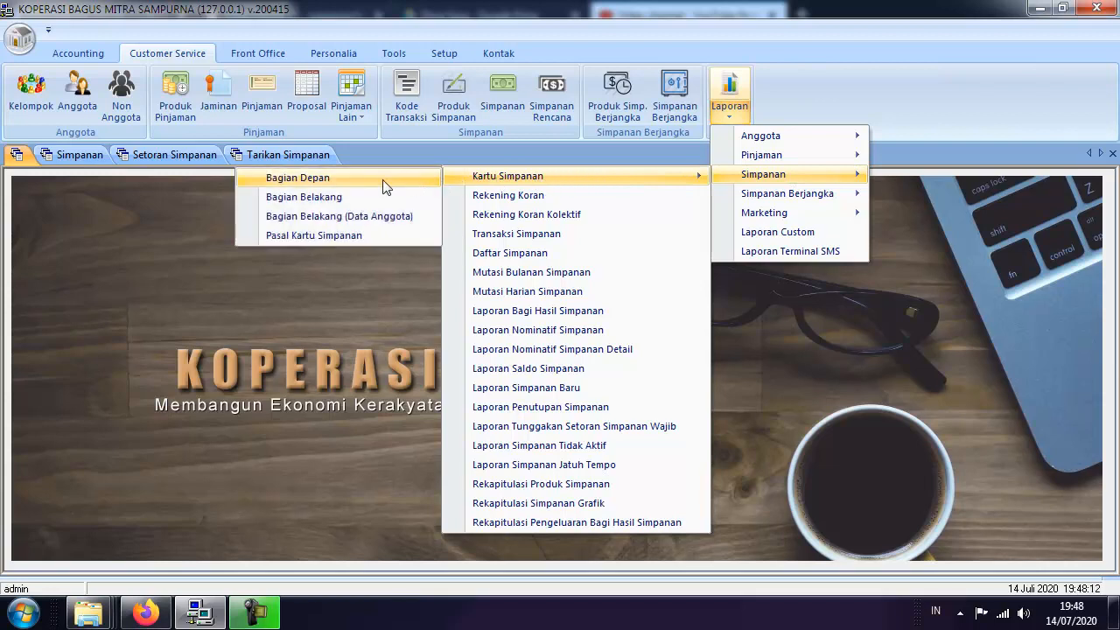
{"action": "left_click", "coordinate": [481, 197]}
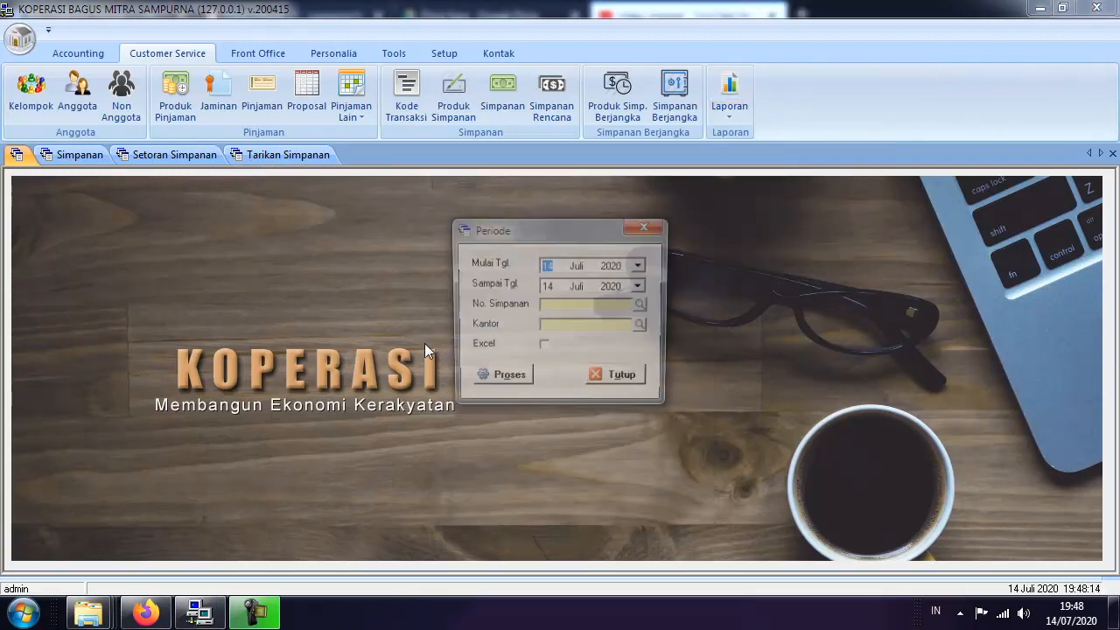
Step: List savings accounts of all product types and choose the member's new Simpanan Pokok account for the Rekening Koran report
{"action": "left_click", "coordinate": [643, 306]}
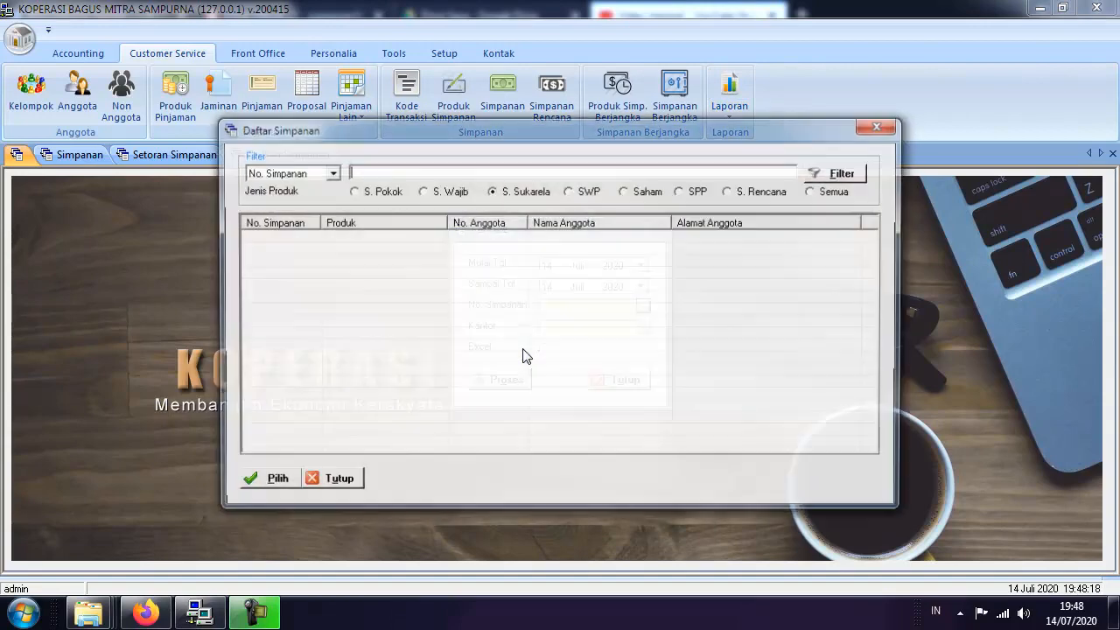
{"action": "left_click", "coordinate": [849, 194]}
{"action": "left_click", "coordinate": [858, 175]}
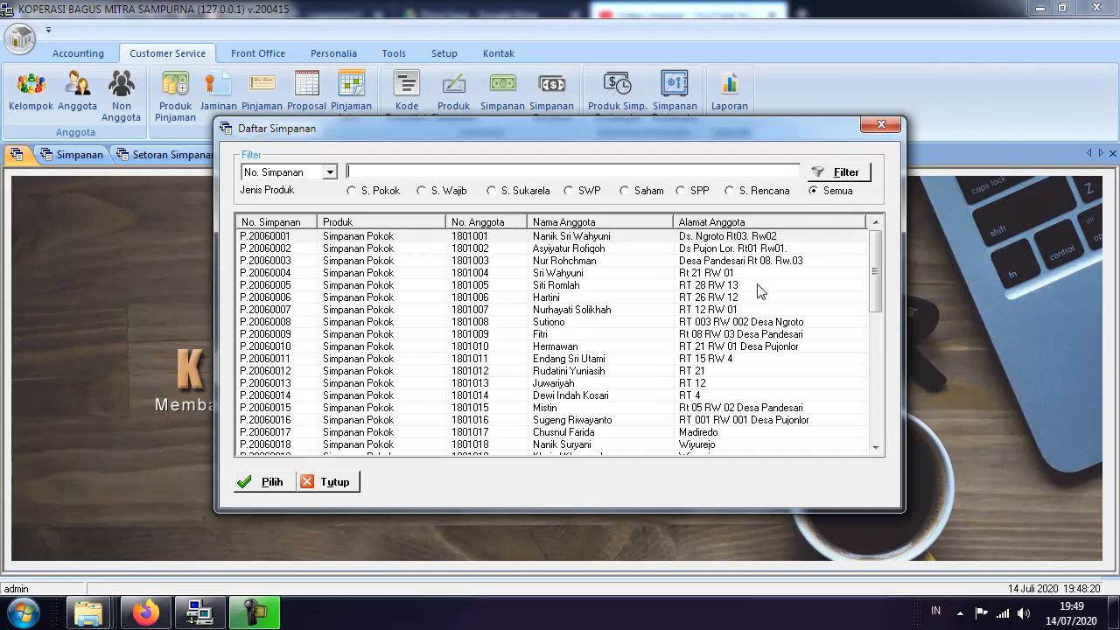
{"action": "left_click_drag", "start_coordinate": [875, 263], "coordinate": [879, 329]}
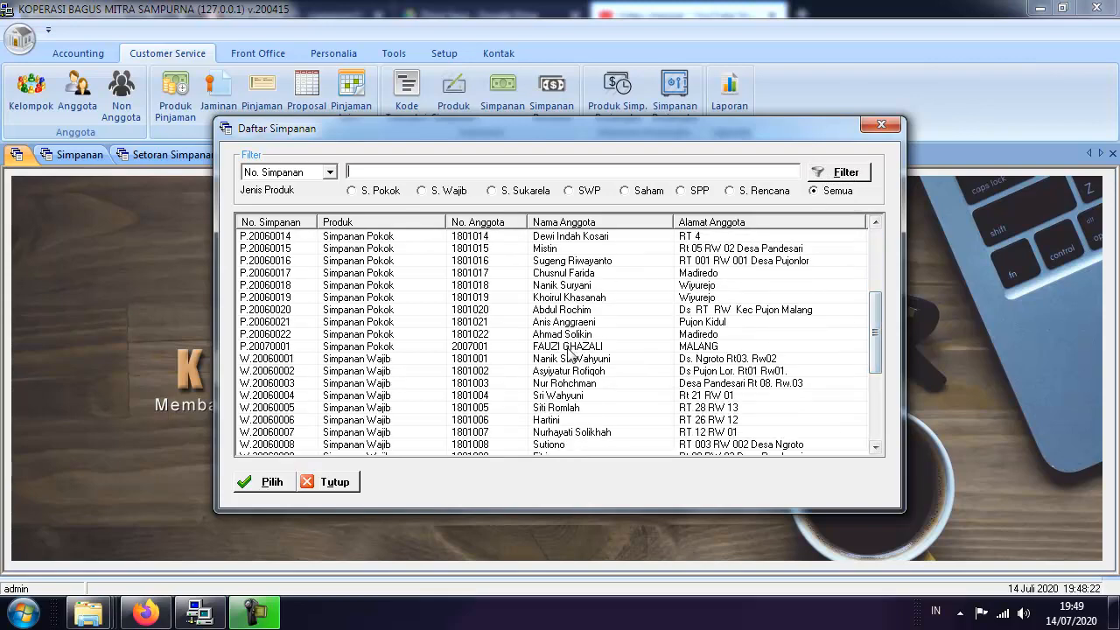
{"action": "left_click", "coordinate": [573, 347]}
{"action": "left_click", "coordinate": [265, 482]}
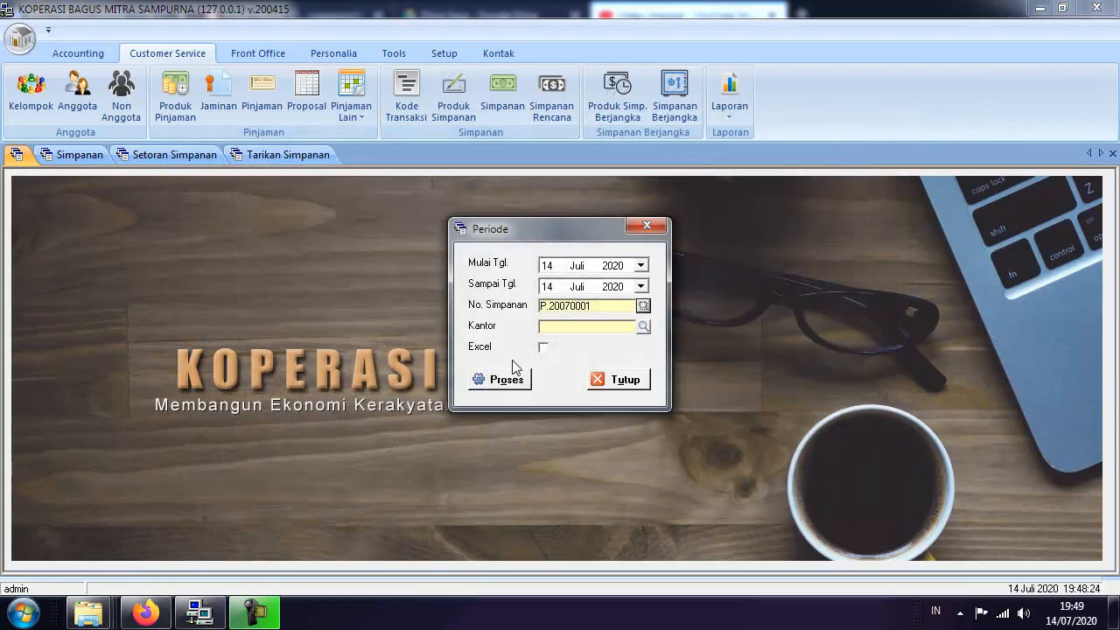
Step: Generate the Rekening Koran statement for 14 Juli 2020 and examine its totals and deposit and withdrawal entries
{"action": "left_click", "coordinate": [512, 378]}
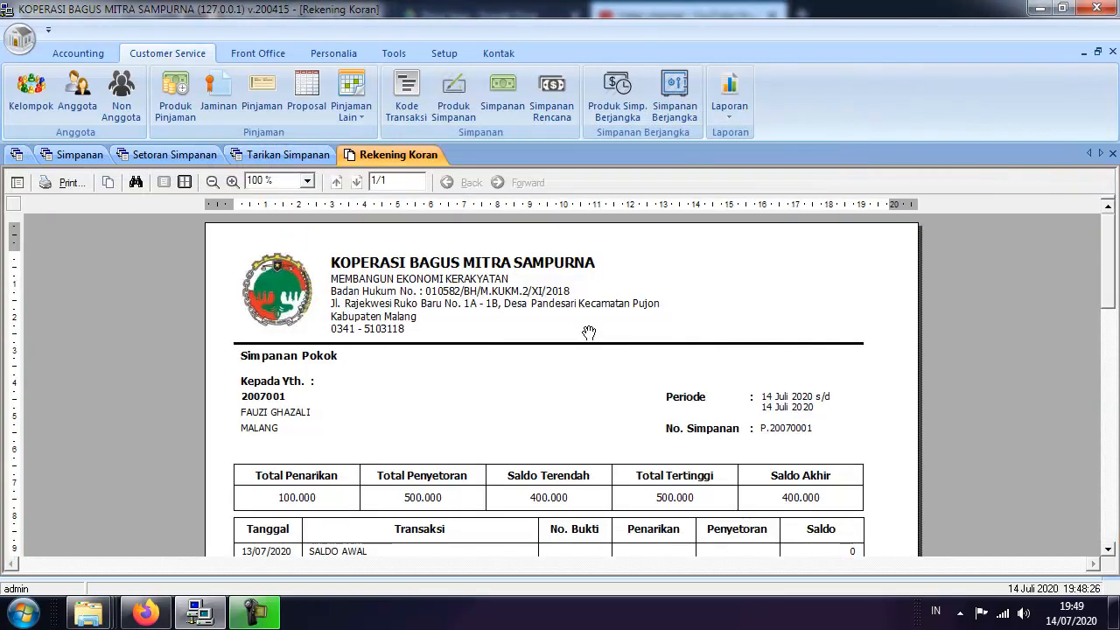
{"action": "scroll", "coordinate": [525, 394], "scroll_direction": "down", "scroll_amount": 3}
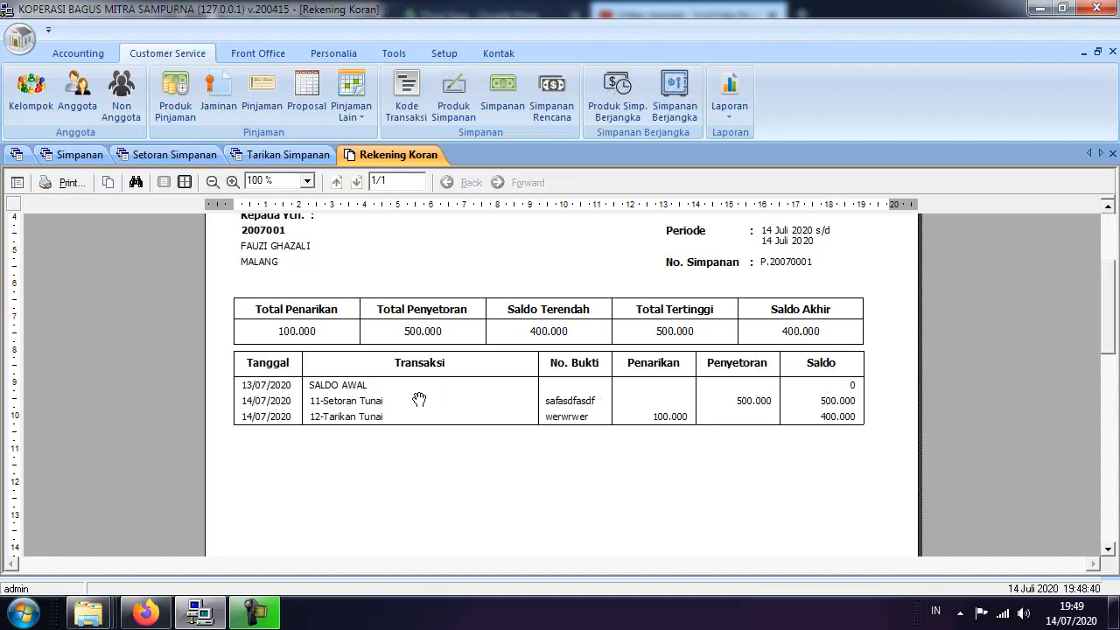
{"action": "scroll", "coordinate": [1110, 271], "scroll_direction": "up", "scroll_amount": 5}
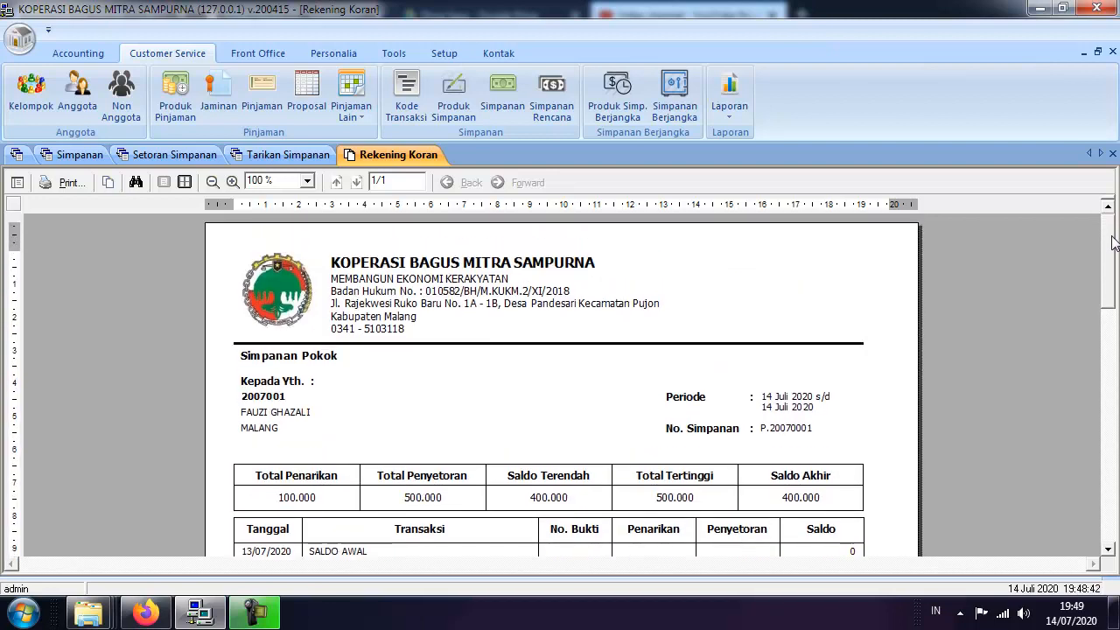
{"action": "mouse_move", "coordinate": [1112, 237]}
{"action": "left_mouse_down"}
{"action": "mouse_move", "coordinate": [1116, 335]}
{"action": "mouse_move", "coordinate": [1113, 240]}
{"action": "left_mouse_up"}
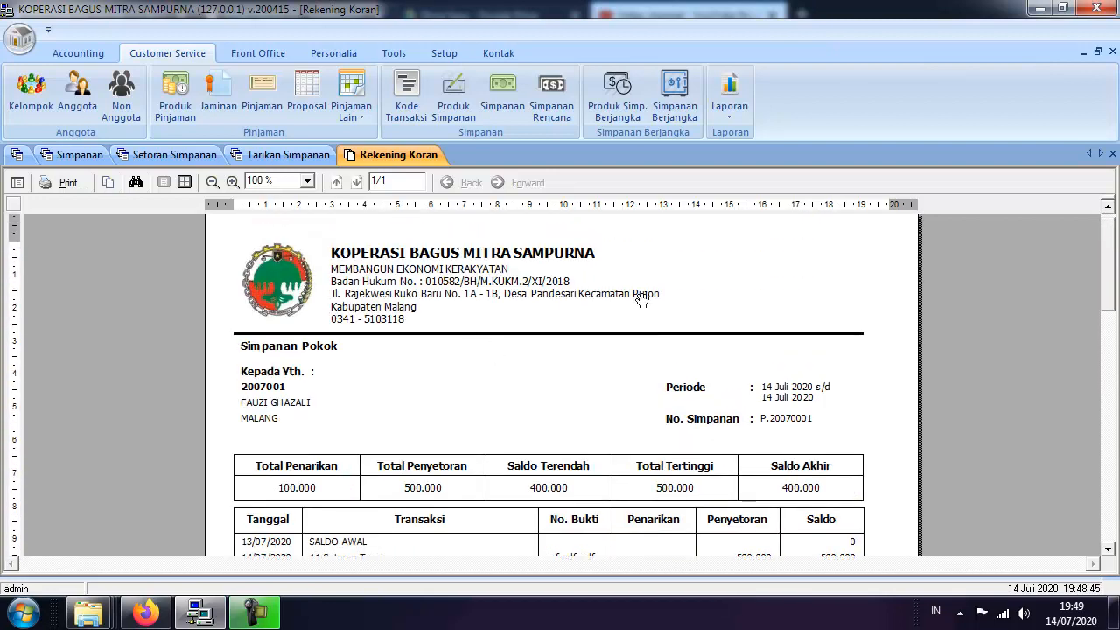
{"action": "scroll", "coordinate": [1114, 272], "scroll_direction": "down", "scroll_amount": 3}
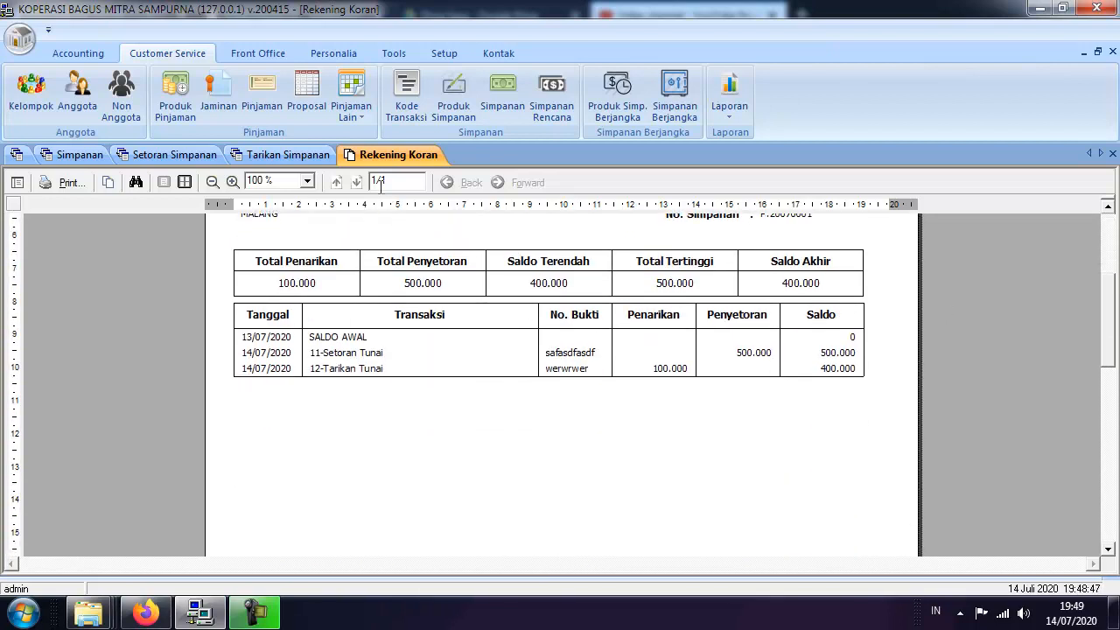